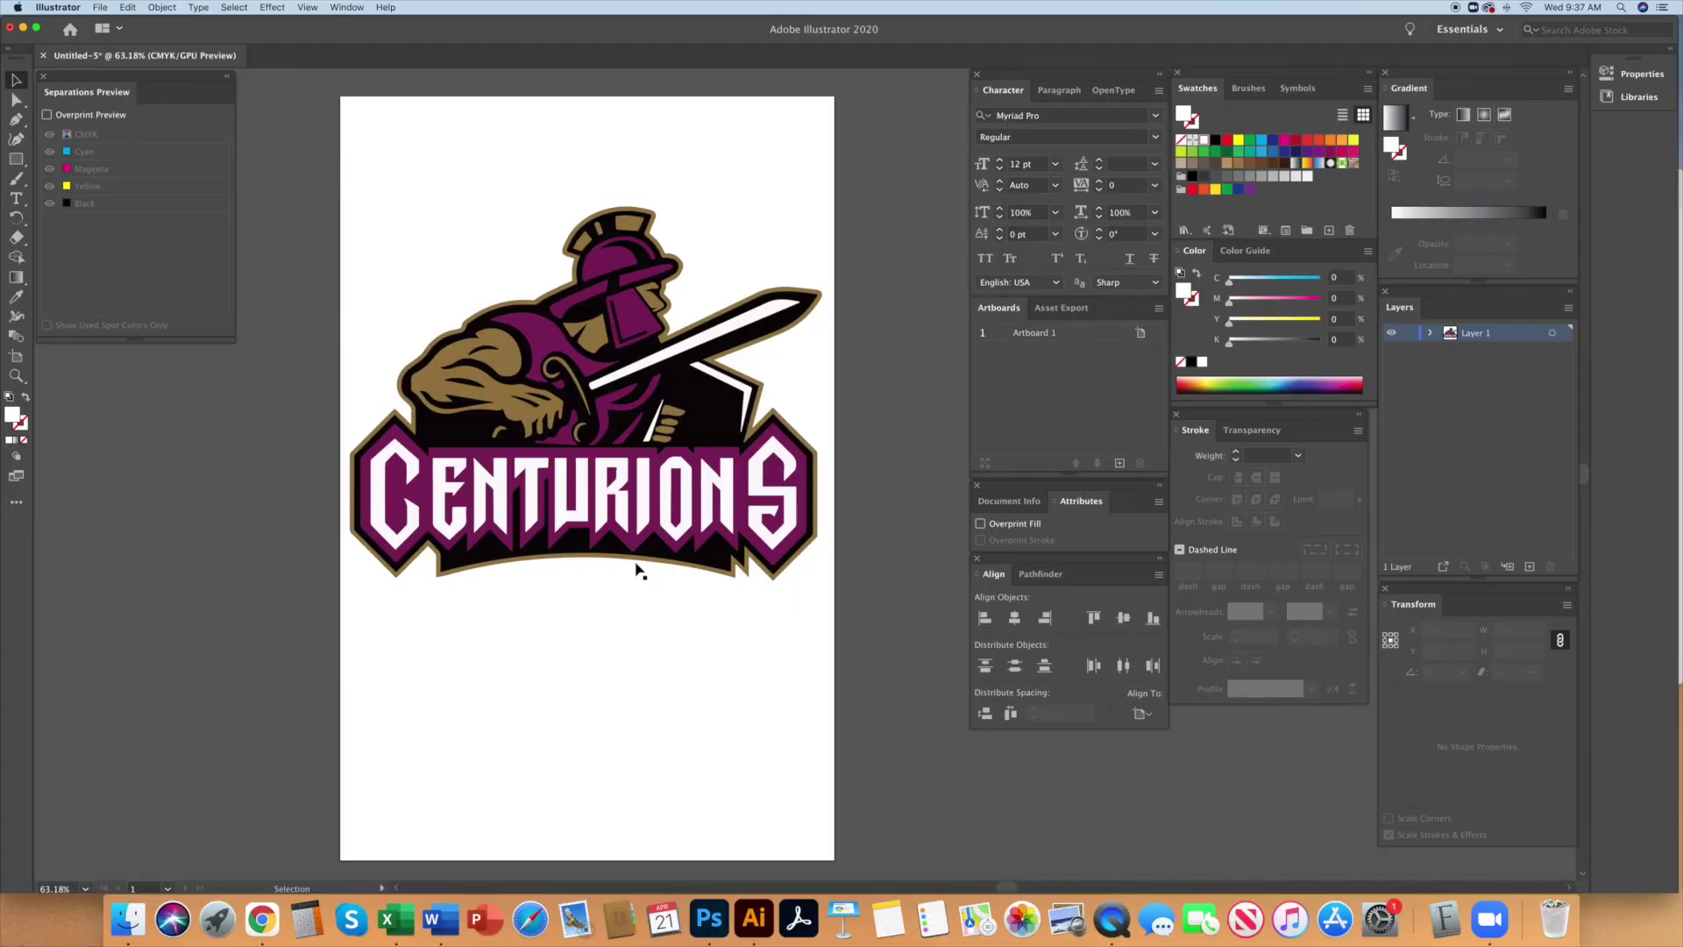
# Select the placed full-colour Centurions logo image on the Illustrator artboard
pyautogui.click(651, 498)
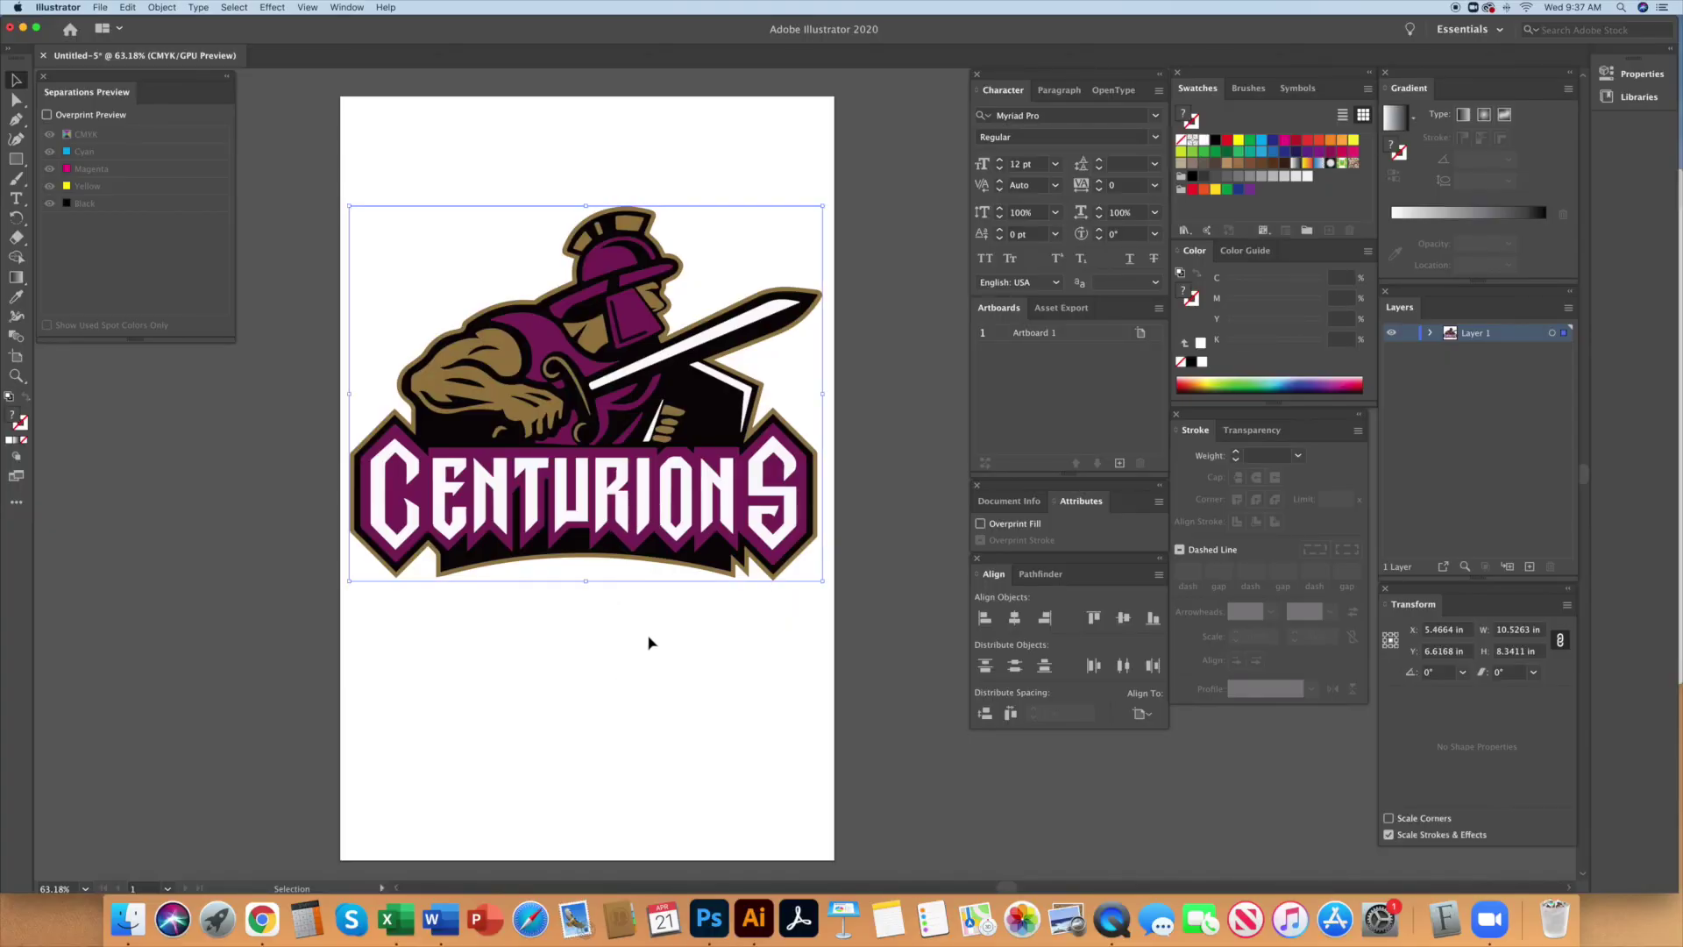
# Image-trace the logo down to 4 colours and expand it into editable vector paths
pyautogui.click(347, 7)
pyautogui.click(370, 355)
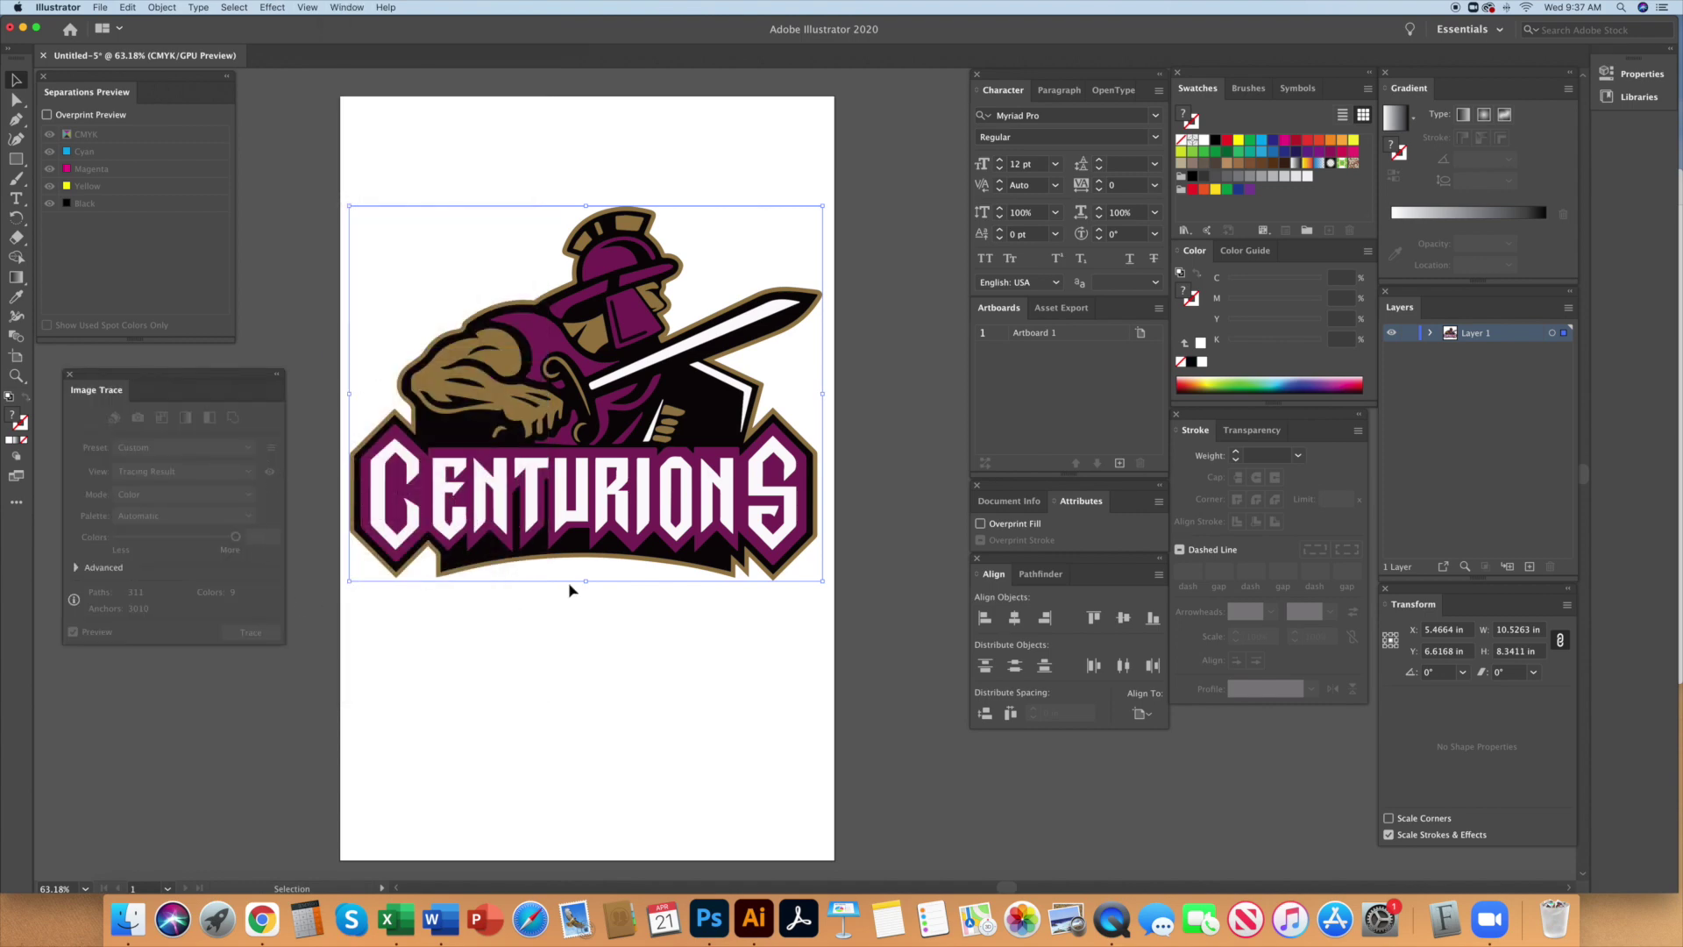
pyautogui.moveTo(235, 539); pyautogui.dragTo(122, 548)
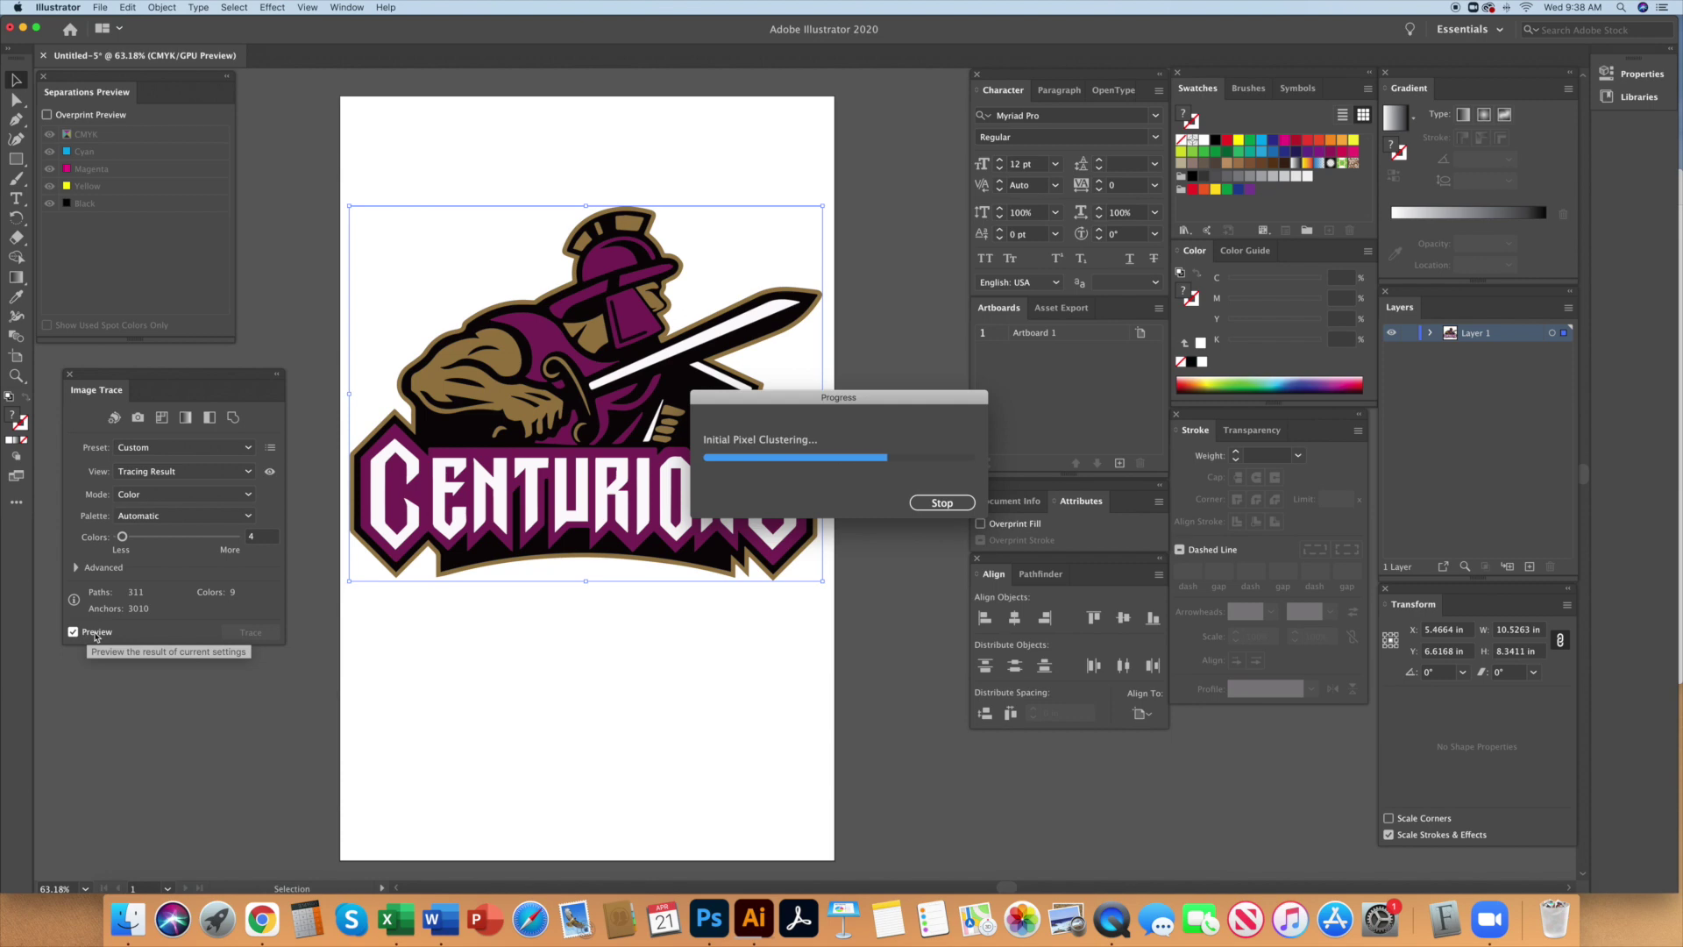
pyautogui.click(162, 7)
pyautogui.moveTo(204, 388)
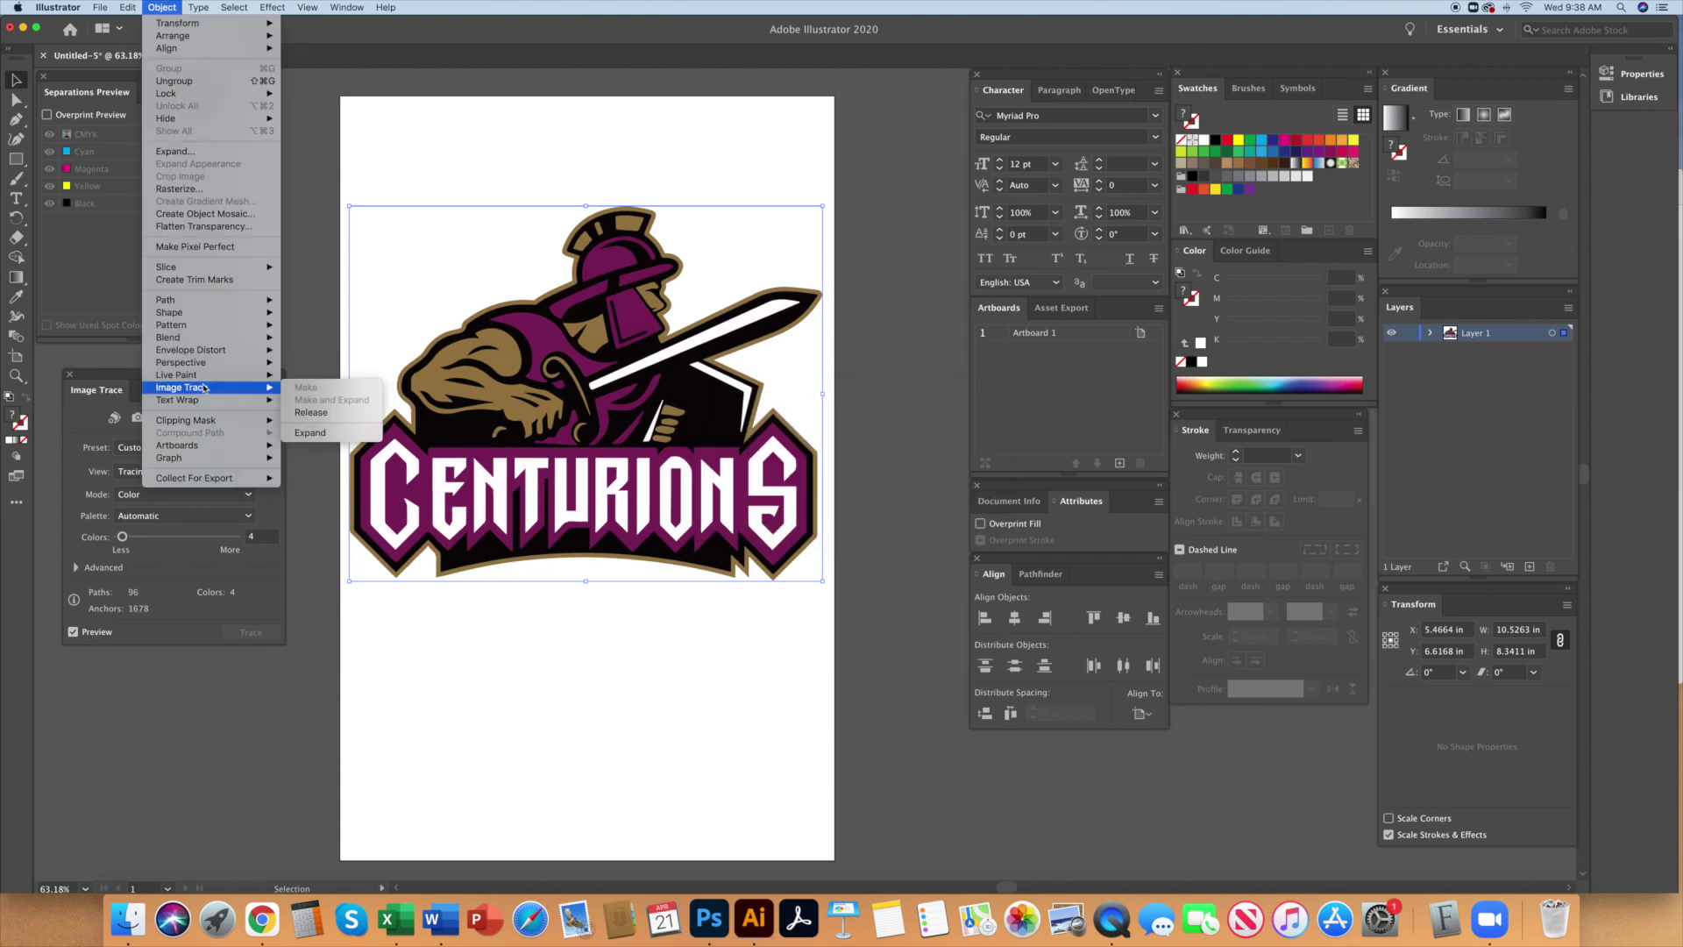
pyautogui.click(311, 433)
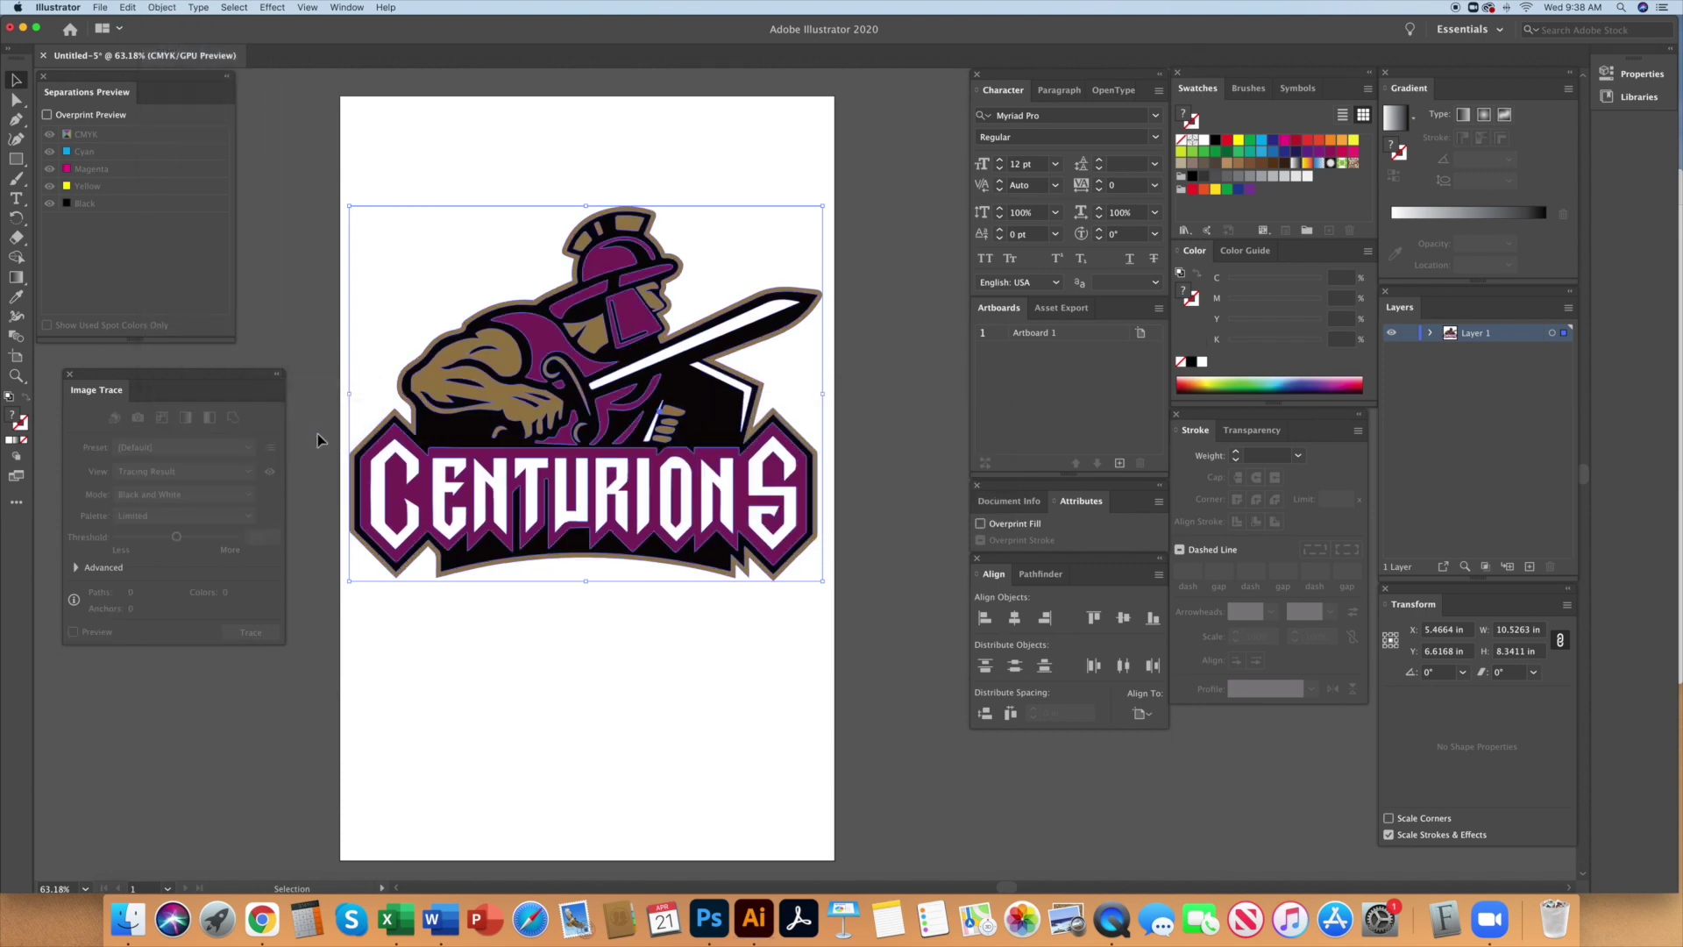
# Check the outline view, then shift the traced logo toward the right of the artboard
pyautogui.click(618, 650)
pyautogui.press('super+y')
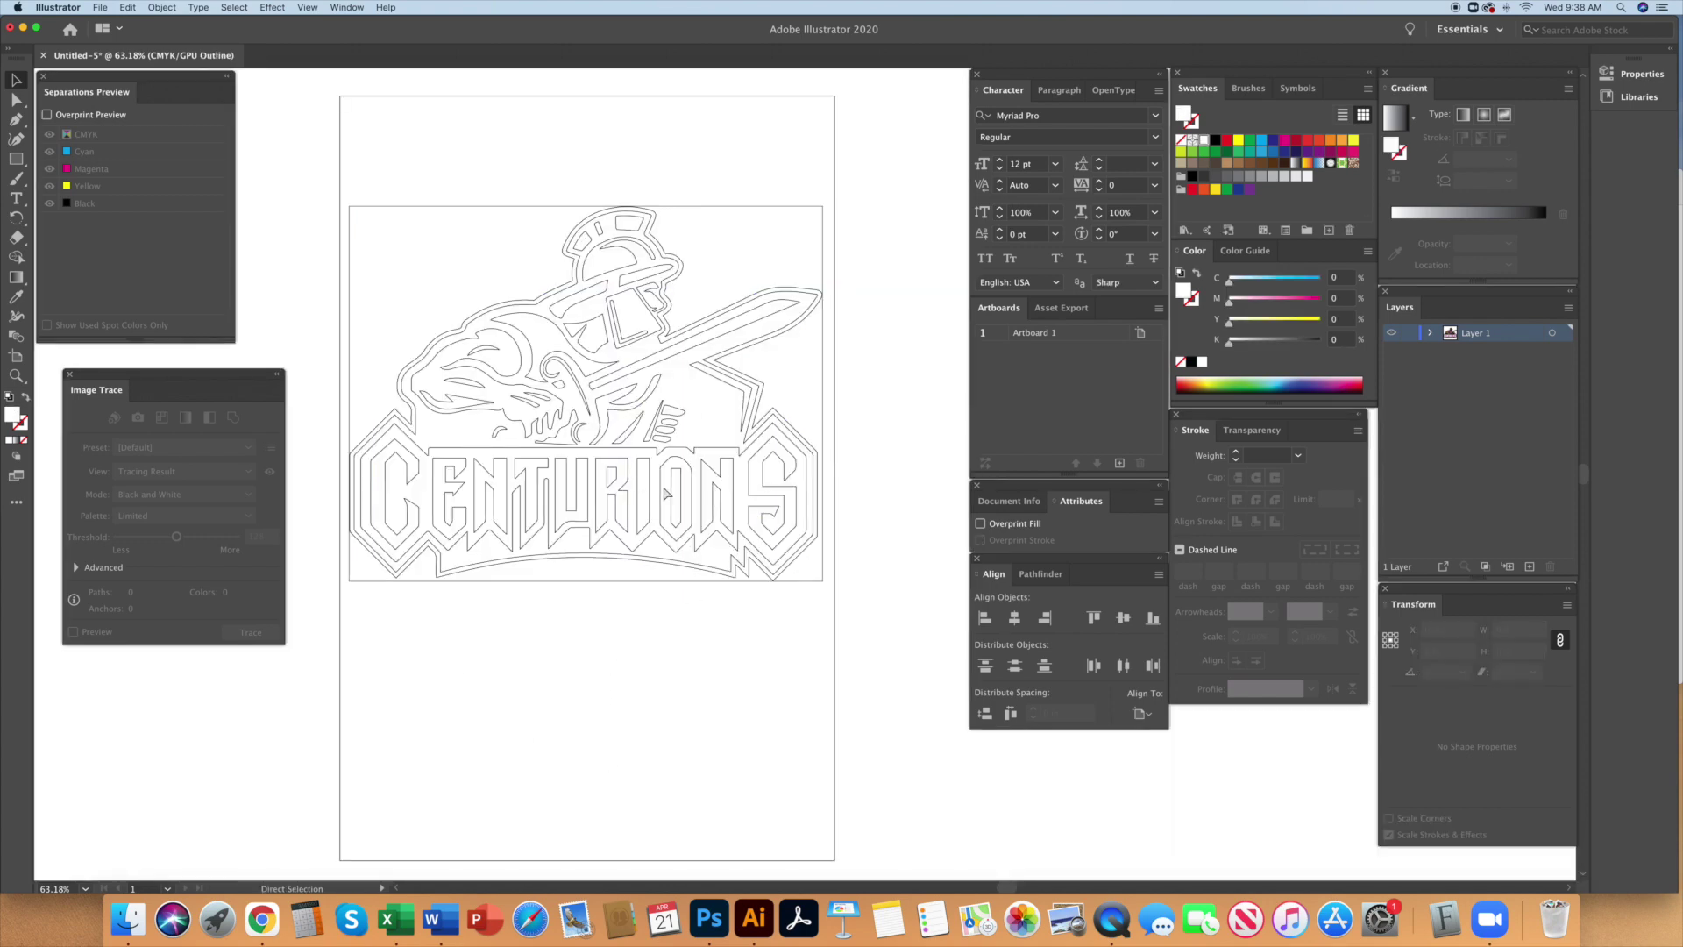
pyautogui.press('super+y')
pyautogui.moveTo(466, 293); pyautogui.dragTo(633, 316)
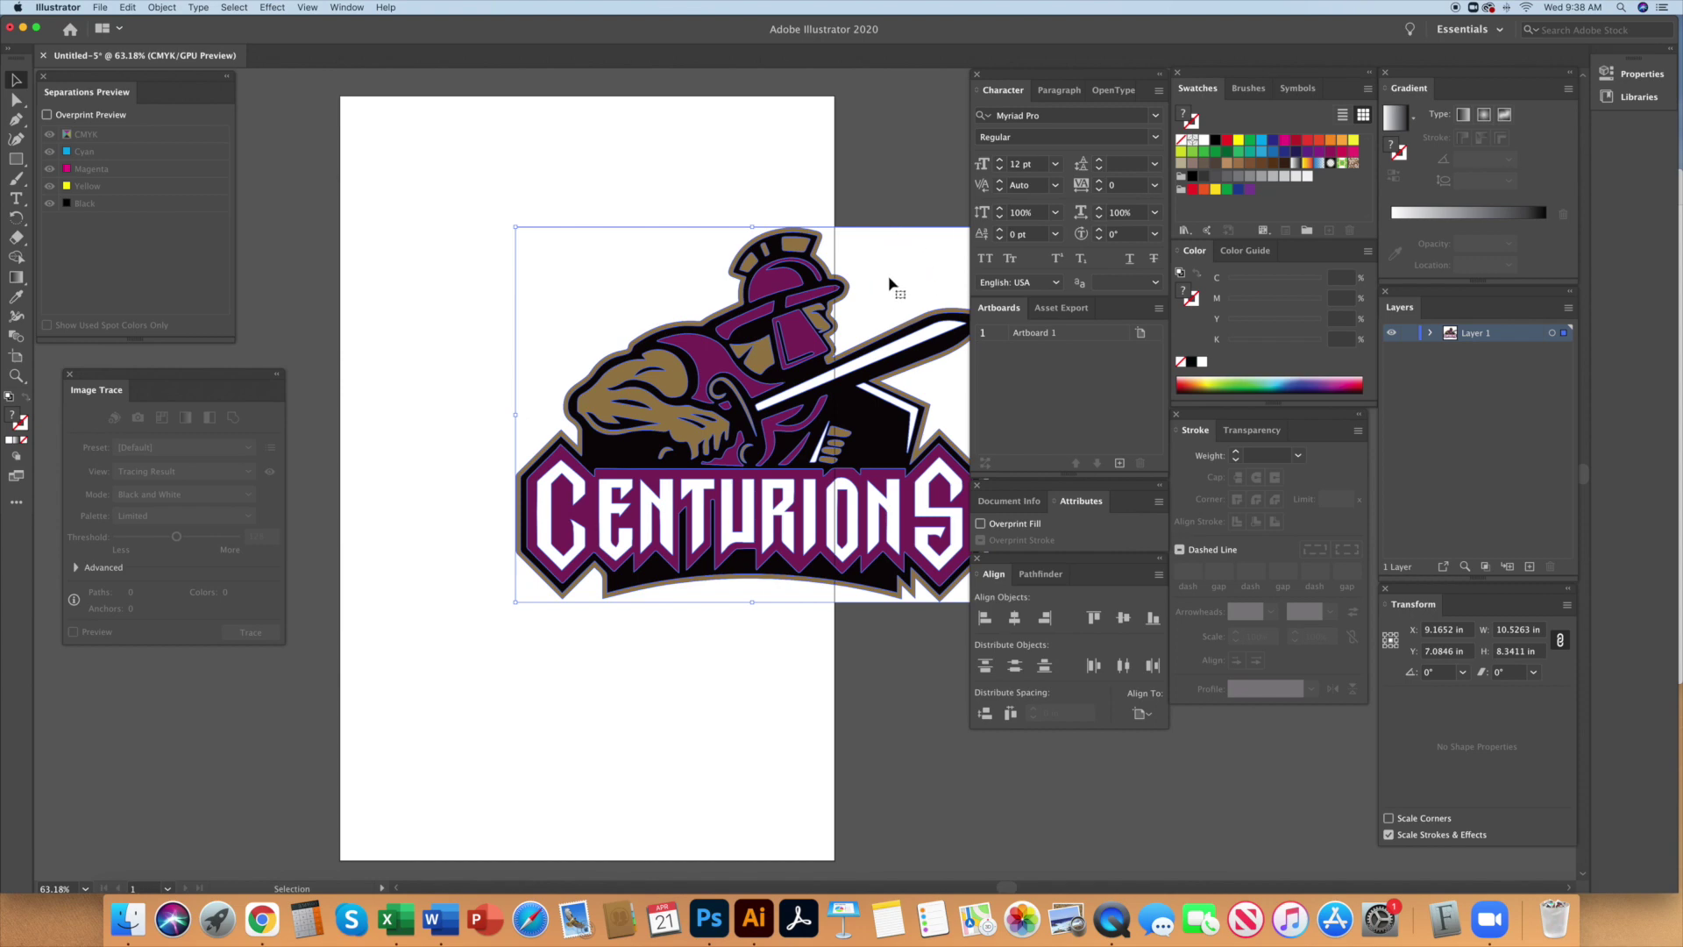
pyautogui.press('super+z')
pyautogui.press('a')
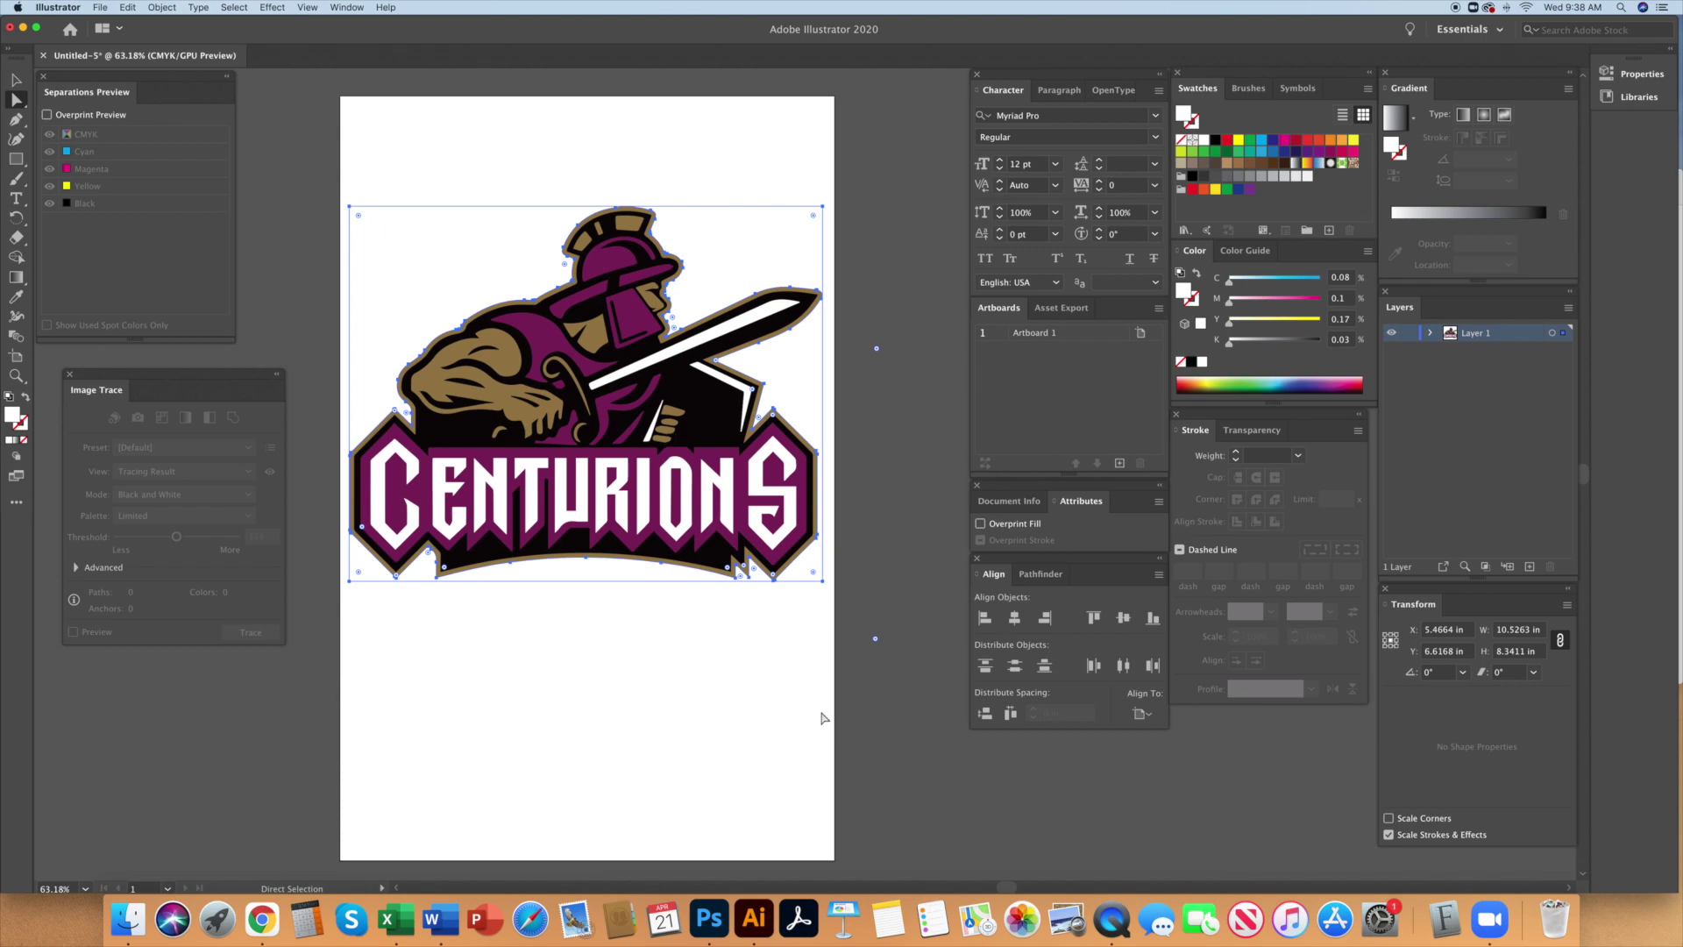
pyautogui.press('v')
pyautogui.moveTo(550, 404)
pyautogui.mouseDown()
pyautogui.moveTo(815, 397)
pyautogui.moveTo(565, 387)
pyautogui.mouseUp()
# Ungroup the traced logo into separate shapes
pyautogui.click(162, 7)
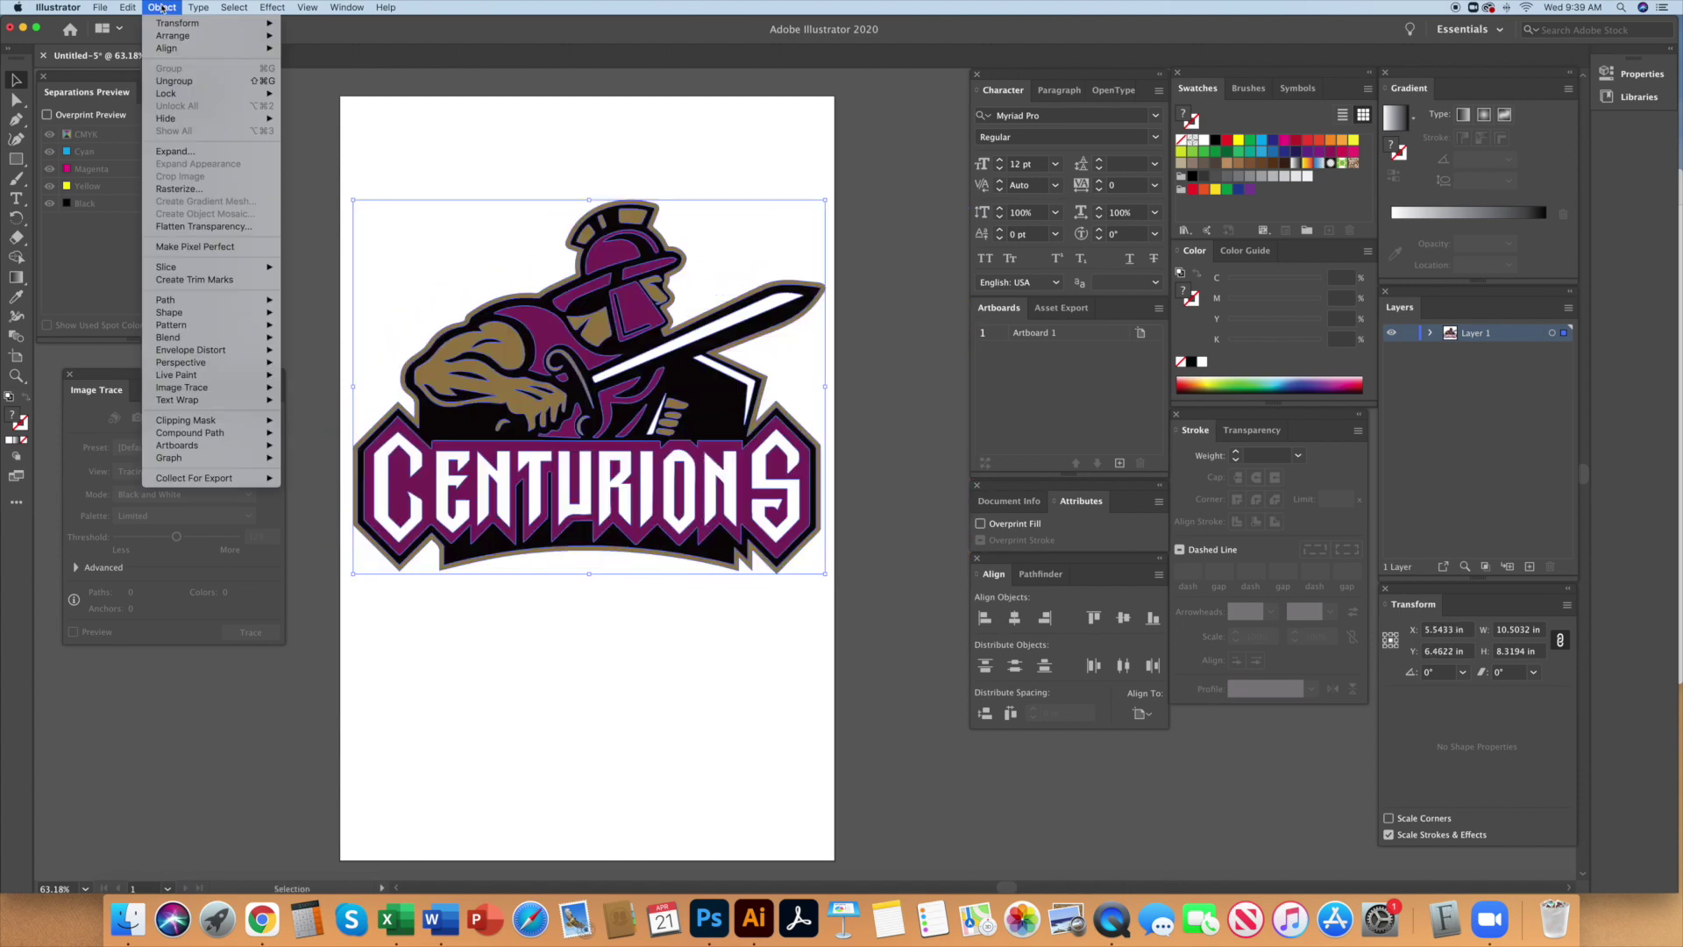
pyautogui.click(330, 143)
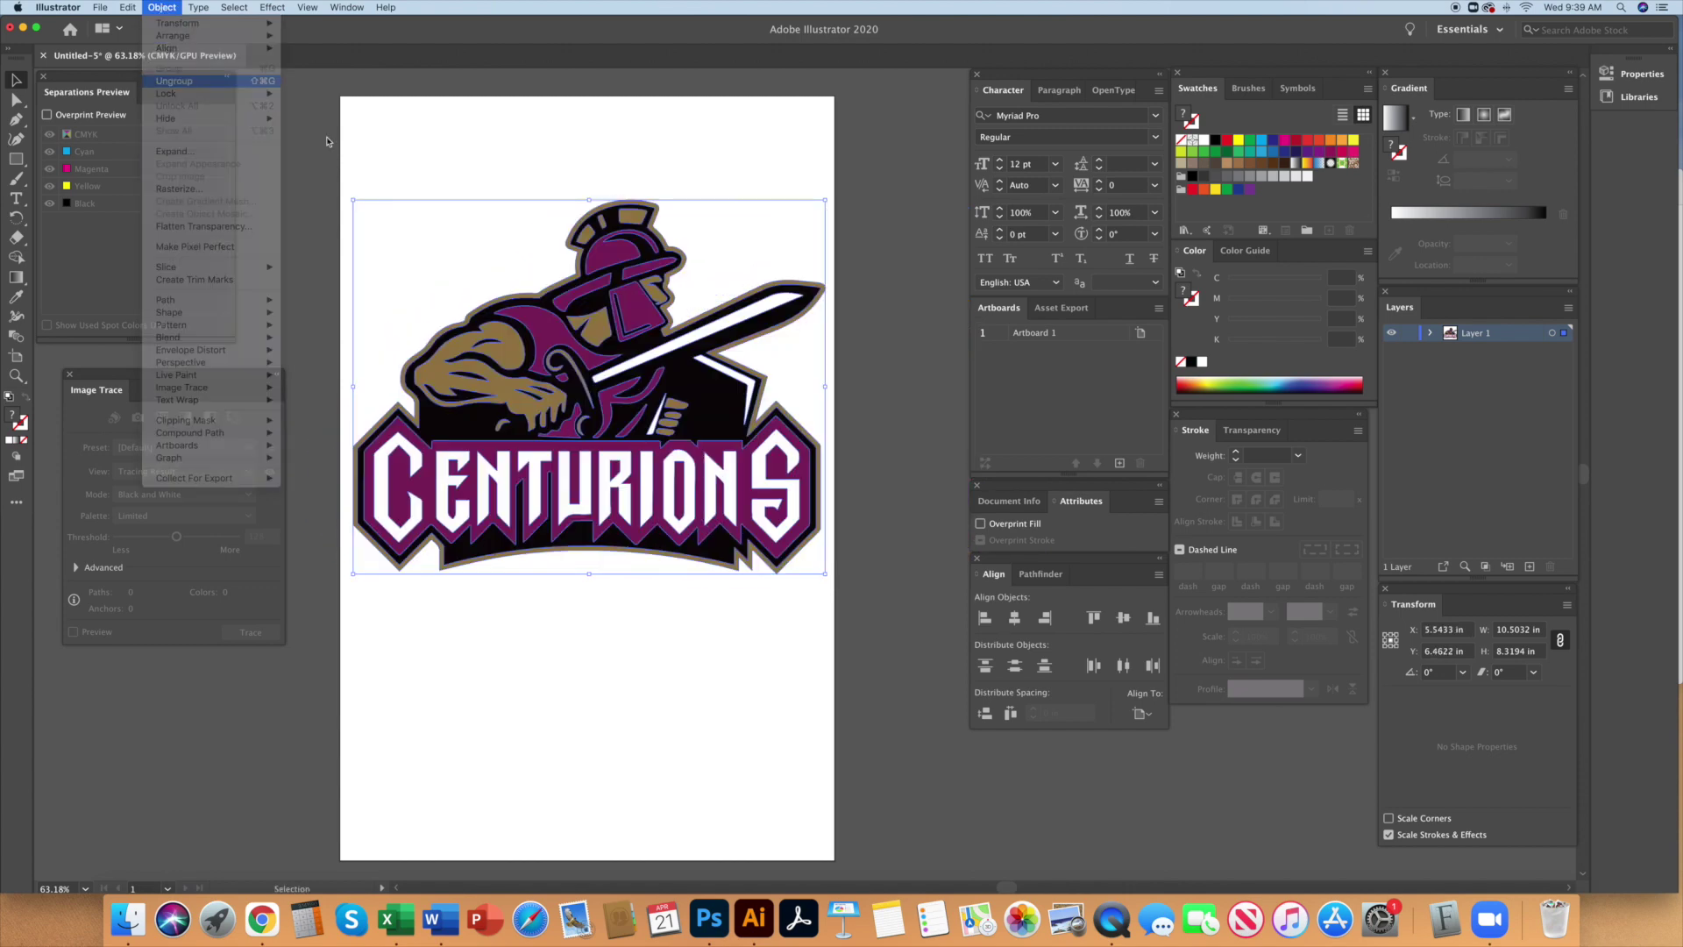
pyautogui.click(505, 155)
pyautogui.click(641, 266)
pyautogui.click(162, 7)
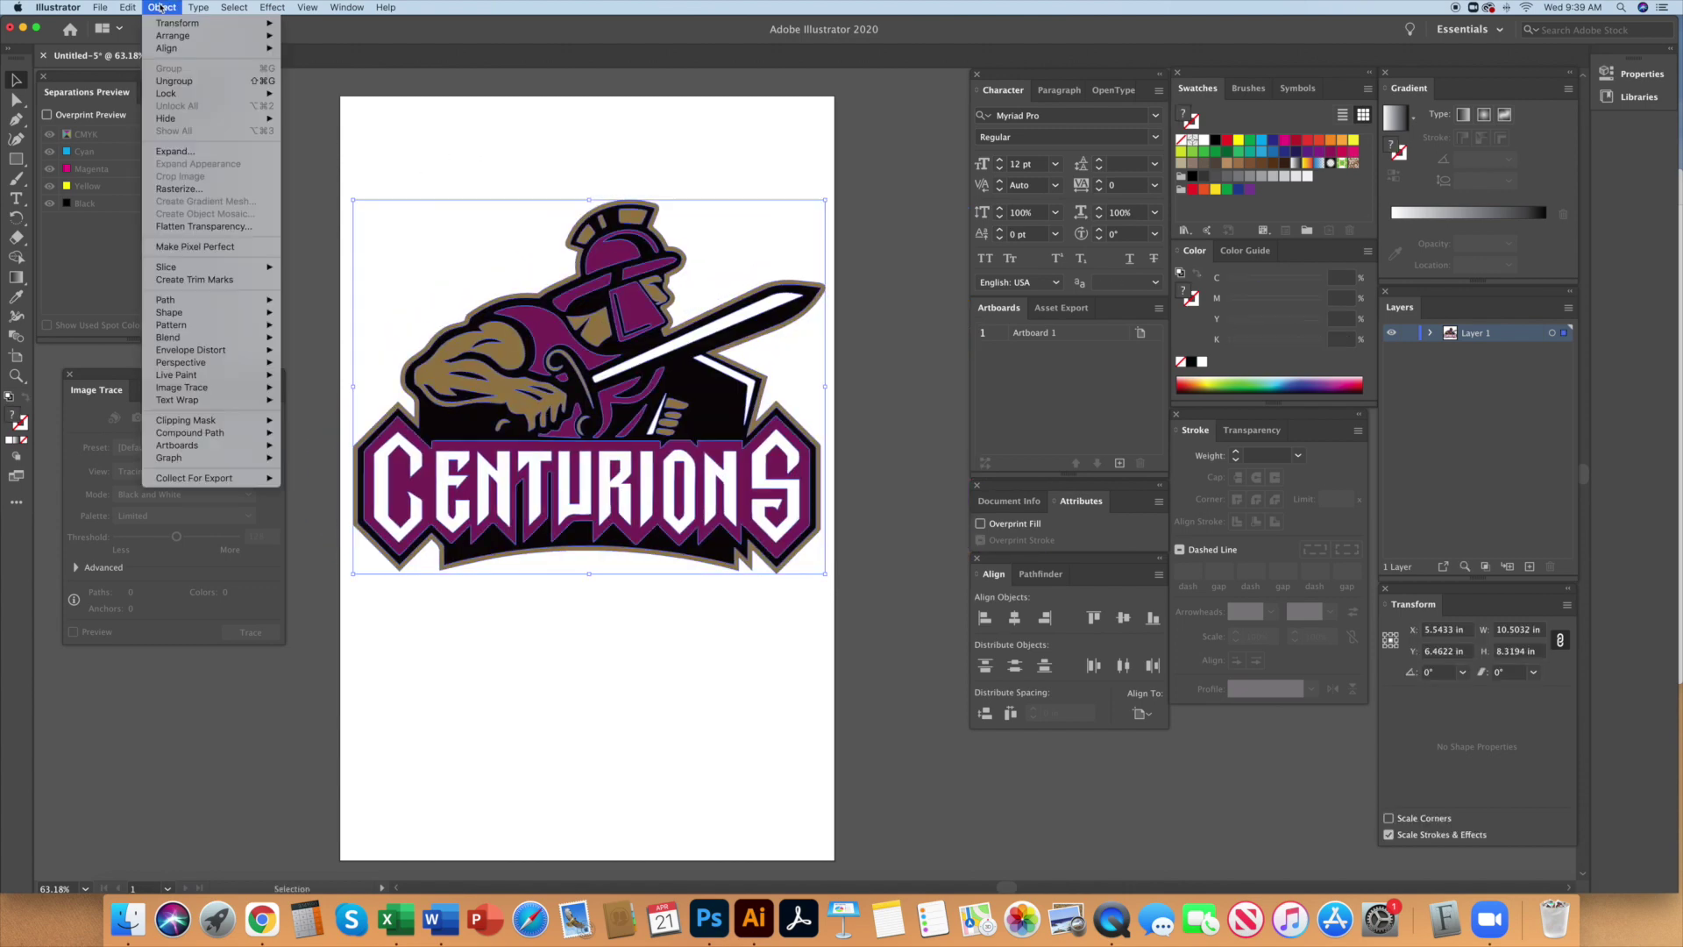
pyautogui.click(174, 81)
pyautogui.click(162, 7)
pyautogui.click(486, 152)
pyautogui.click(486, 152)
# Select the purple helmet and every shape with the same fill, verifying the selection
pyautogui.click(611, 263)
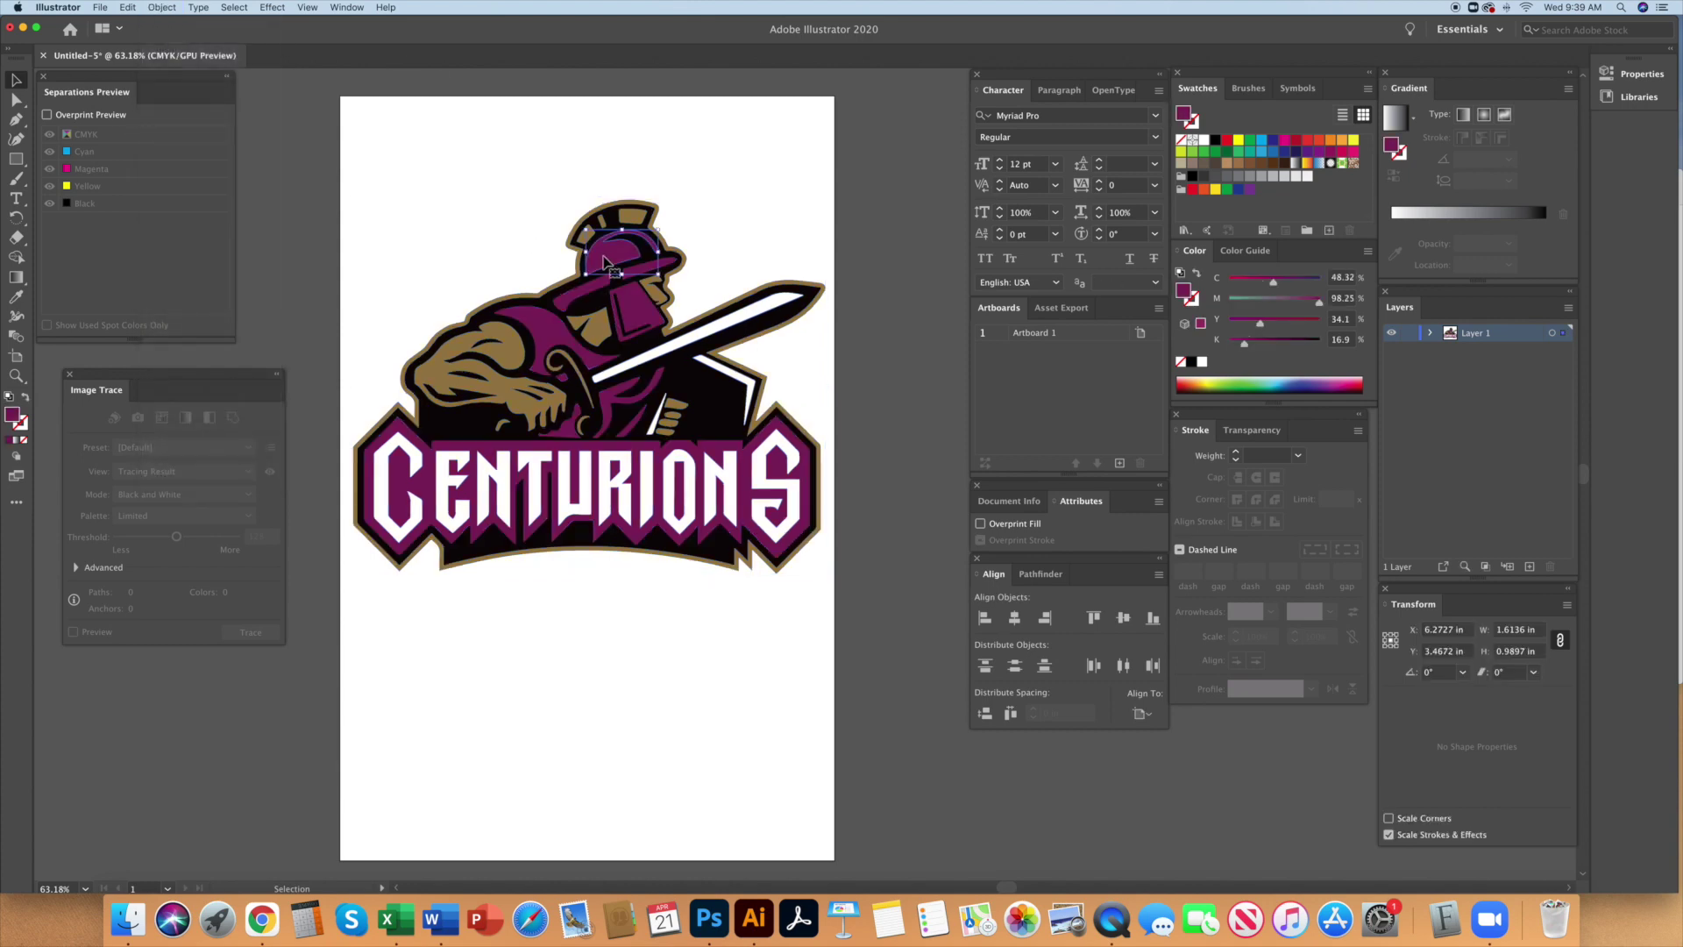
pyautogui.click(232, 7)
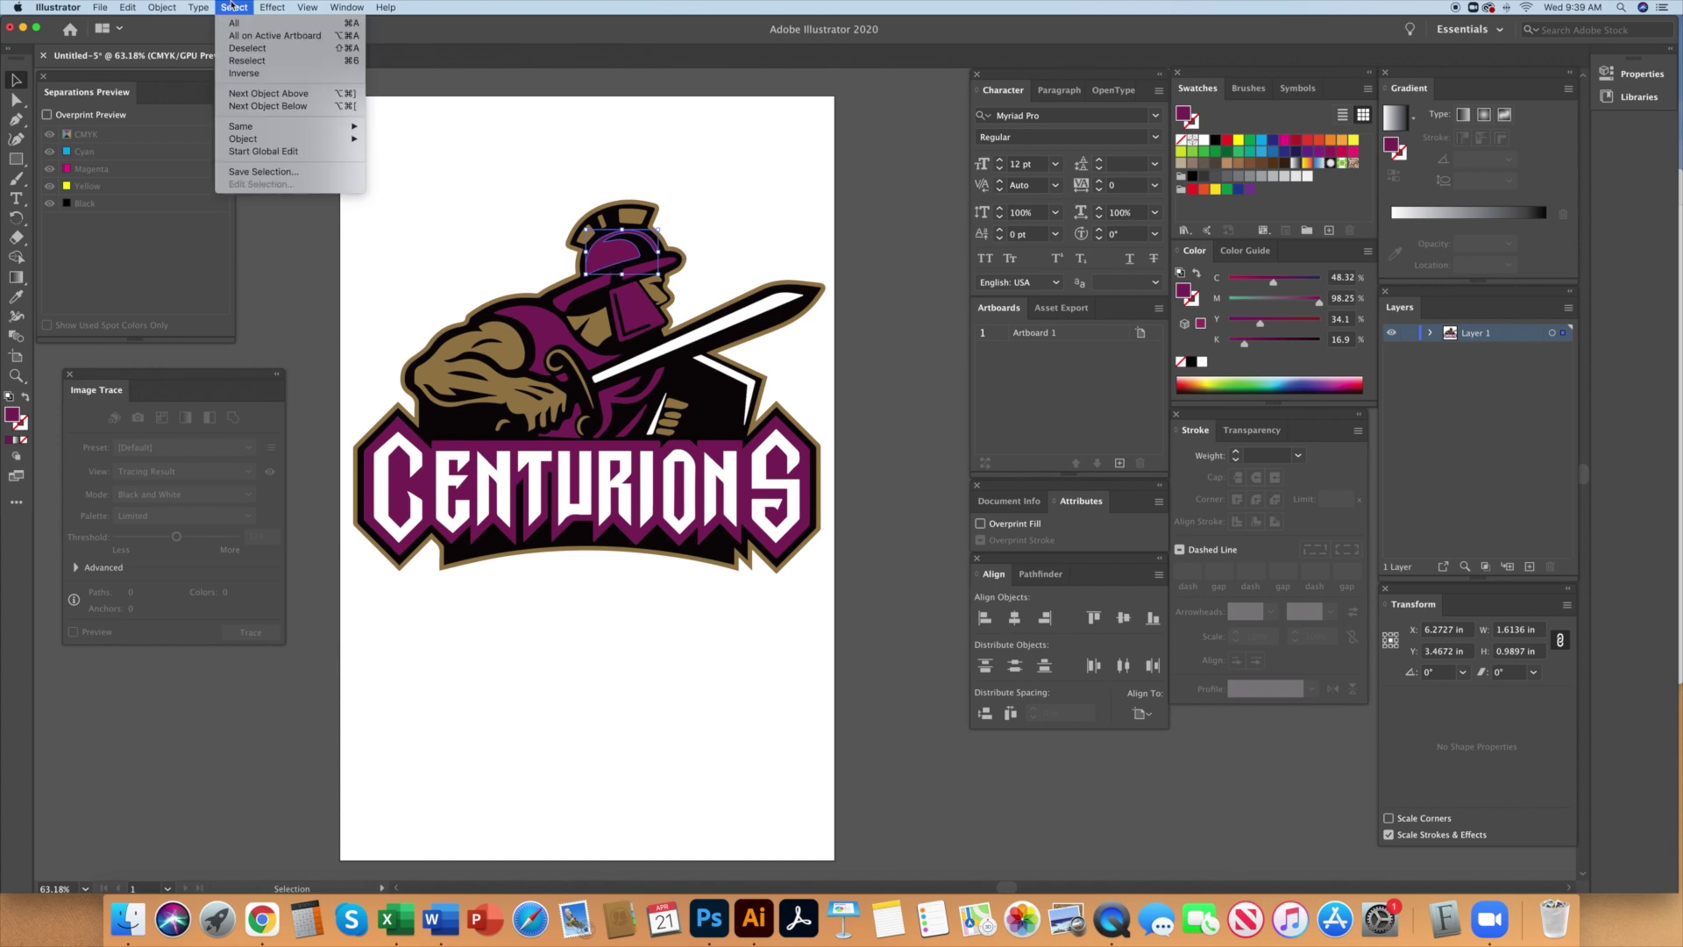
pyautogui.moveTo(263, 131)
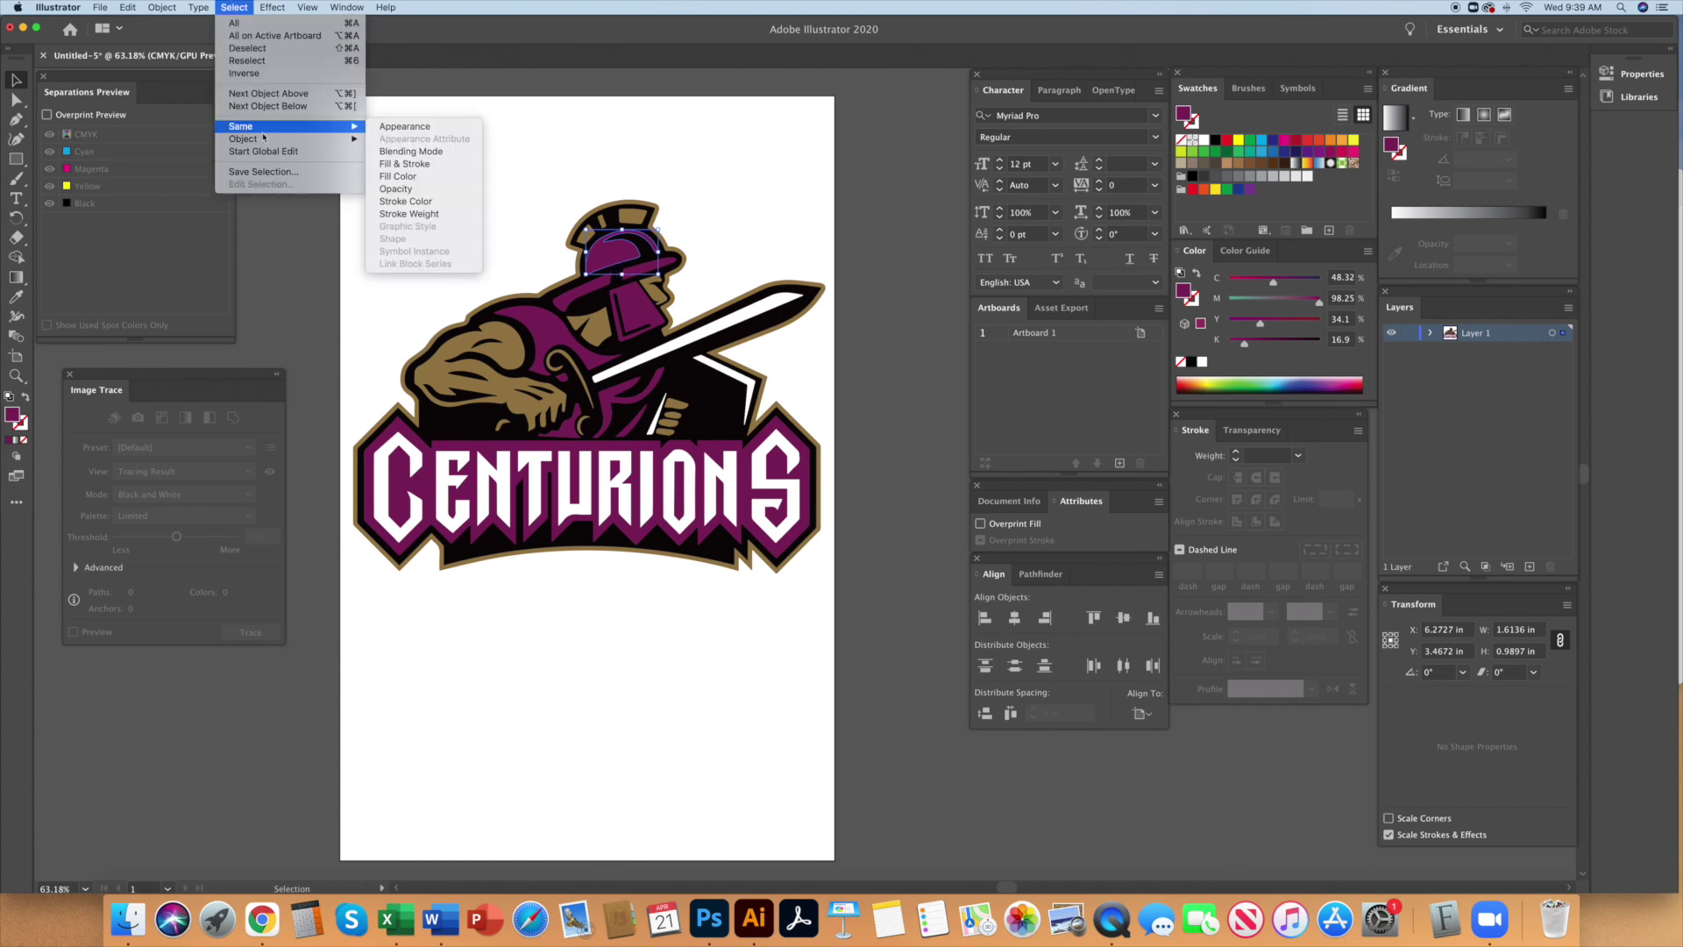
pyautogui.click(400, 176)
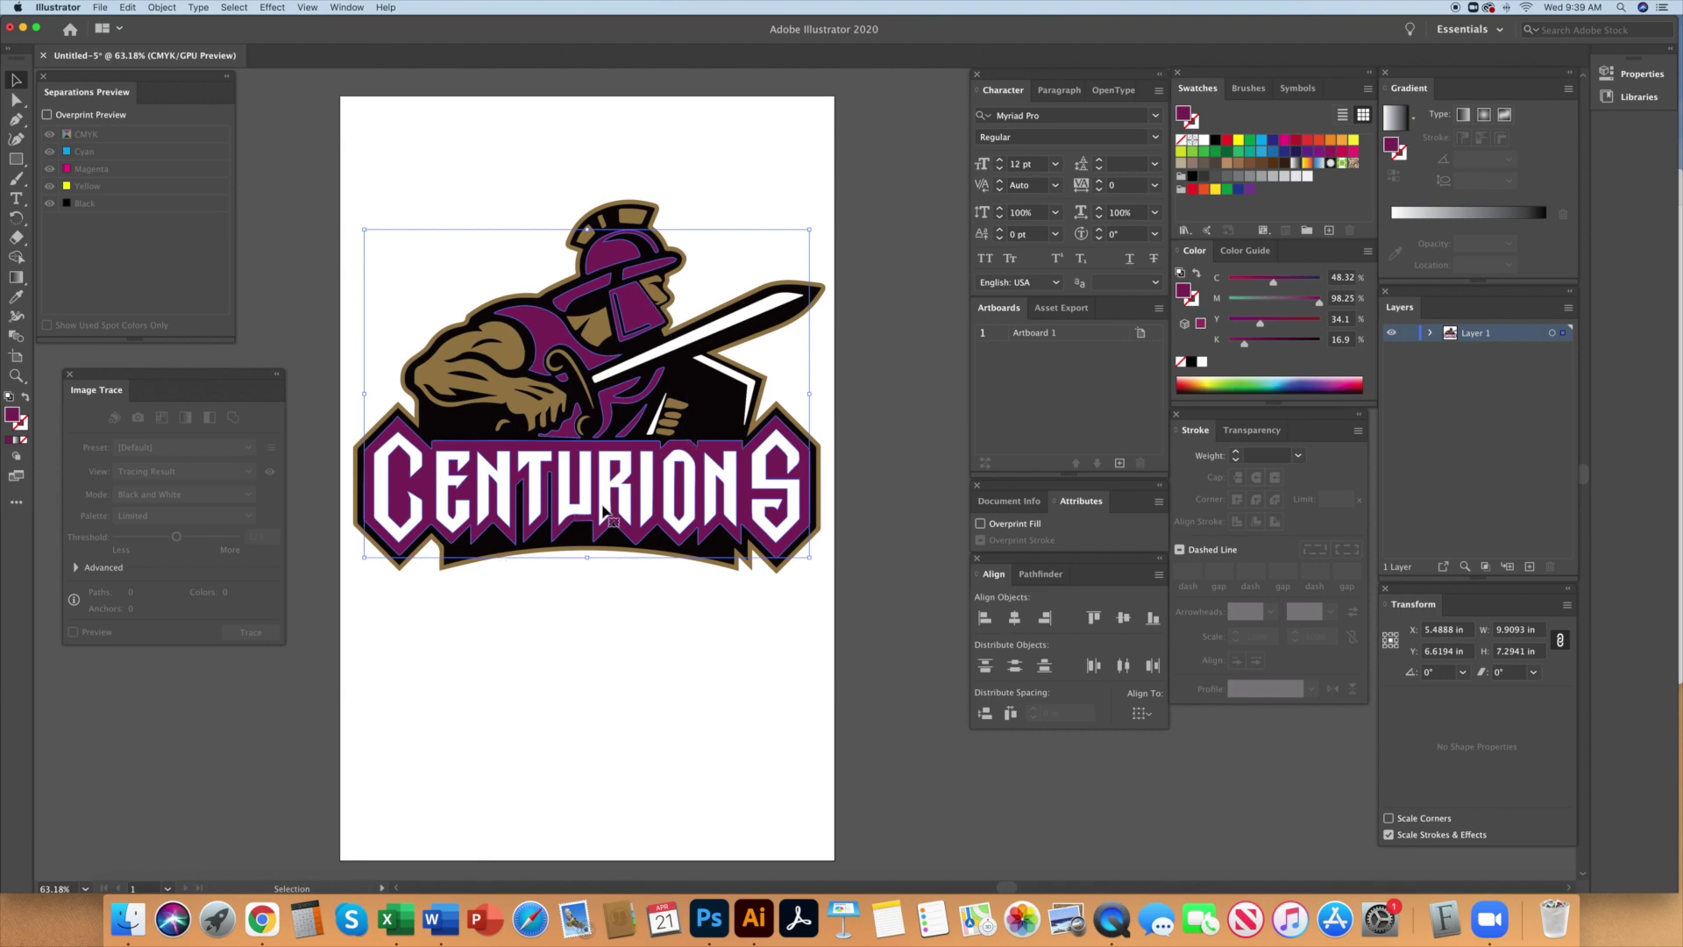
pyautogui.moveTo(545, 337); pyautogui.dragTo(662, 558)
pyautogui.press('super+z')
# Recolour the purple to PANTONE 242 C from the PANTONE+ Solid Coated library
pyautogui.click(128, 7)
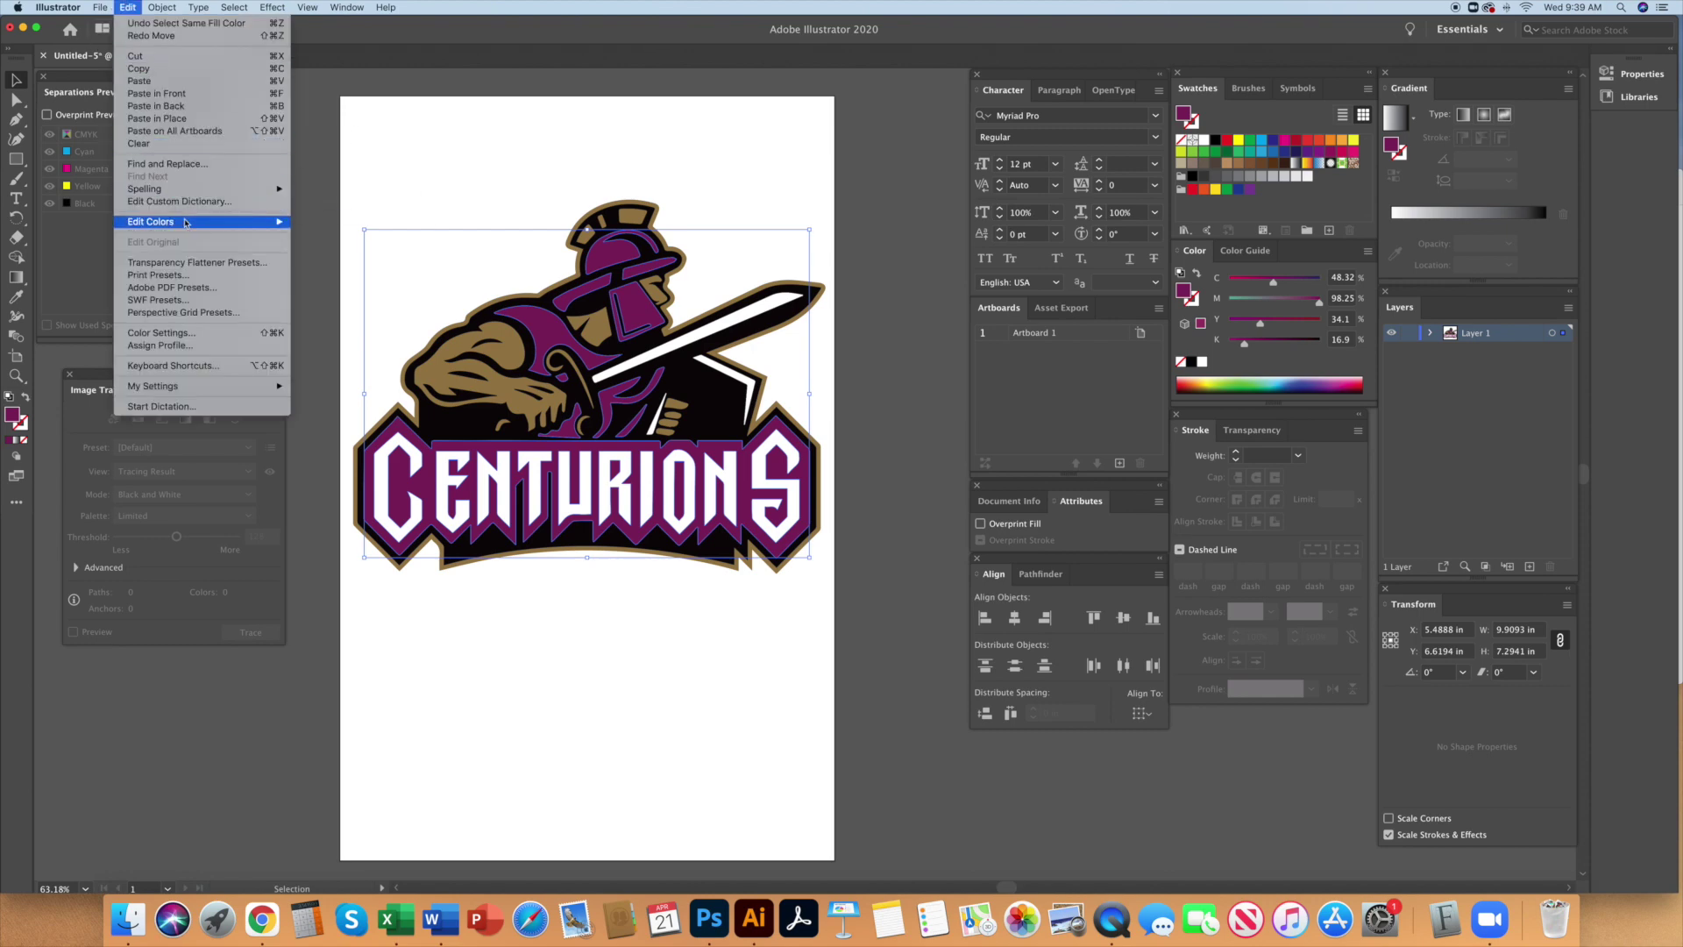
pyautogui.moveTo(211, 222)
pyautogui.click(351, 223)
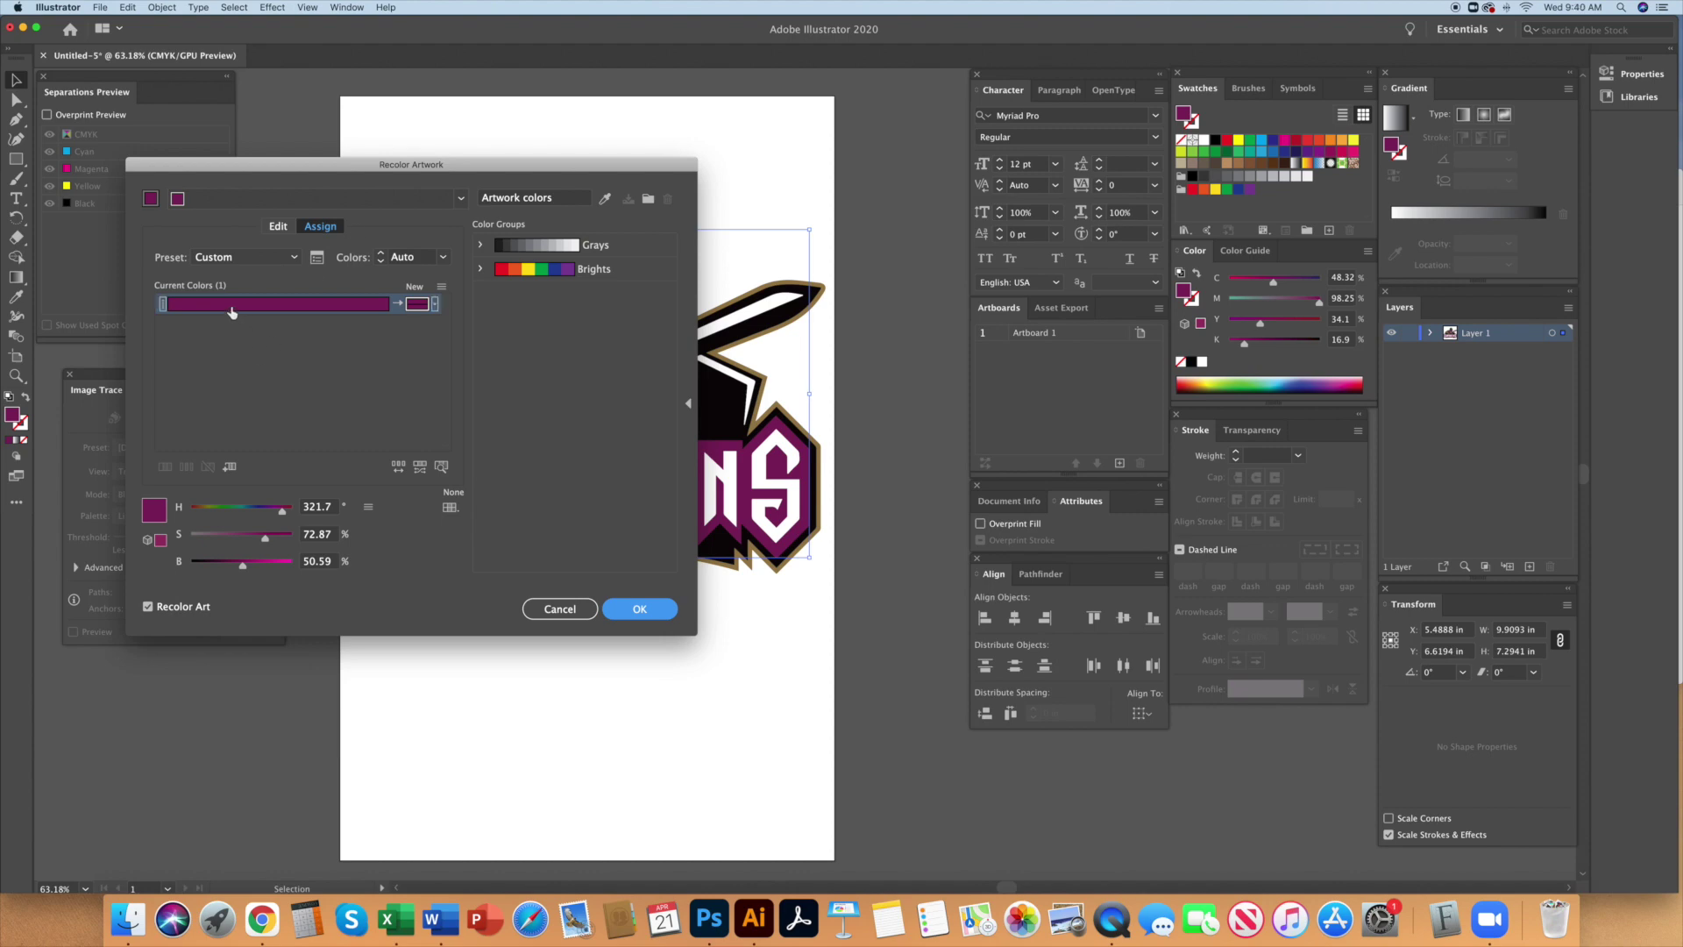
pyautogui.click(451, 508)
pyautogui.moveTo(502, 581)
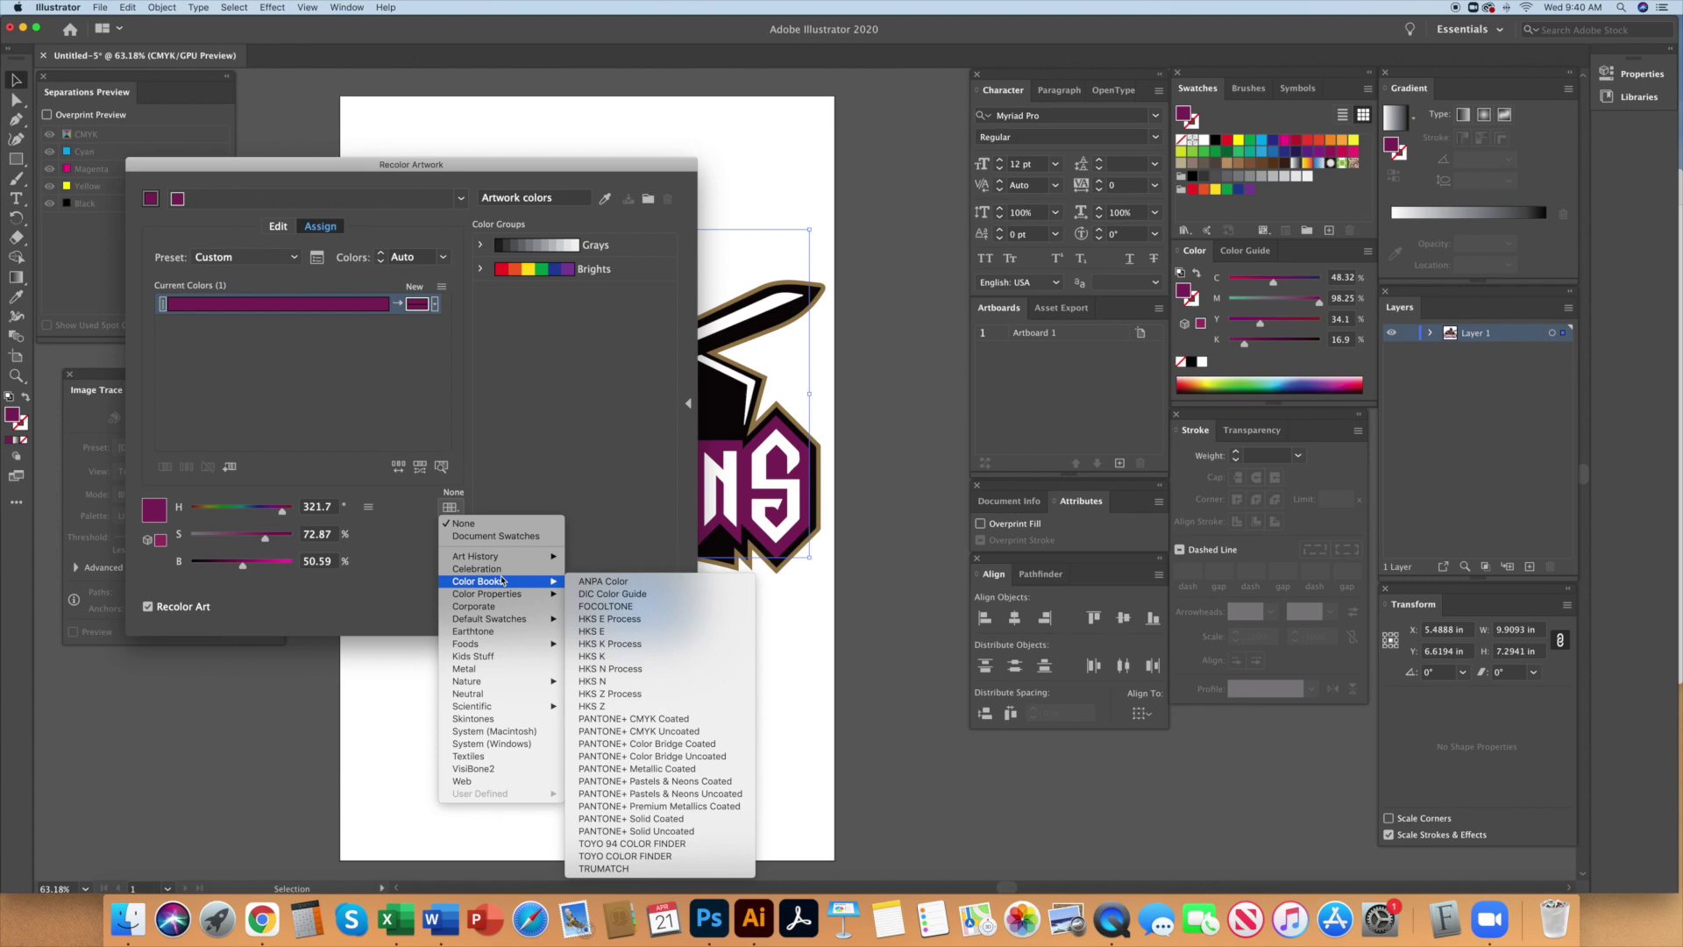
pyautogui.click(657, 819)
pyautogui.press('Return')
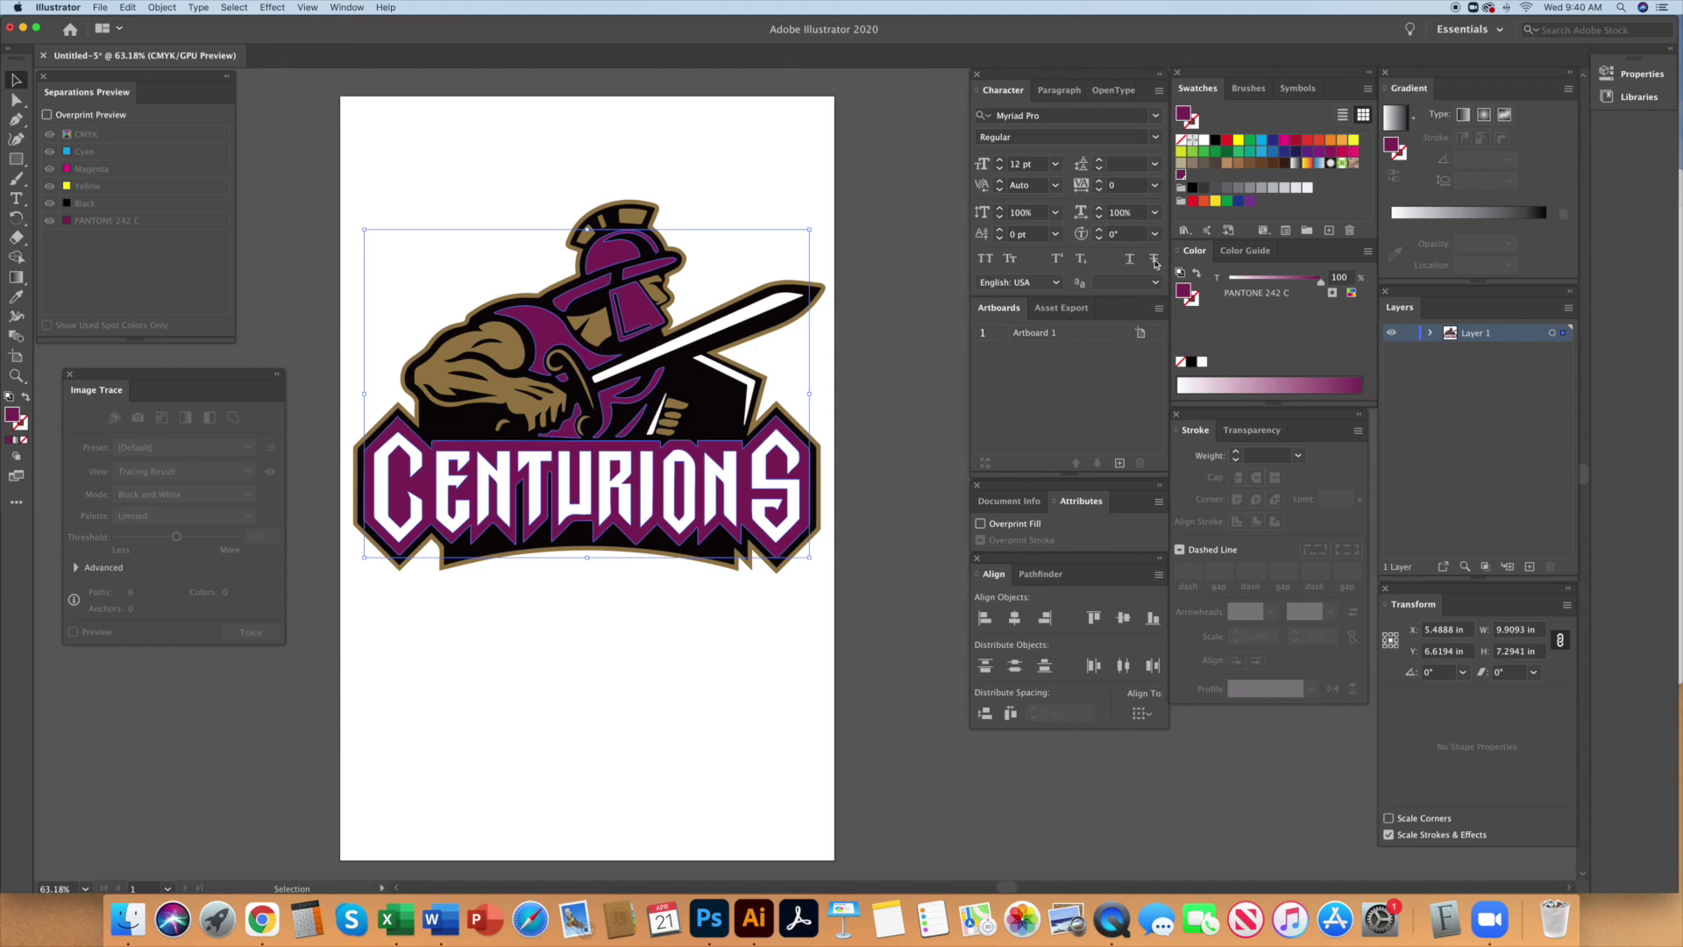
# Turn on overprint preview and hide the PANTONE 242 C, Black, Yellow and Magenta plates
pyautogui.click(61, 117)
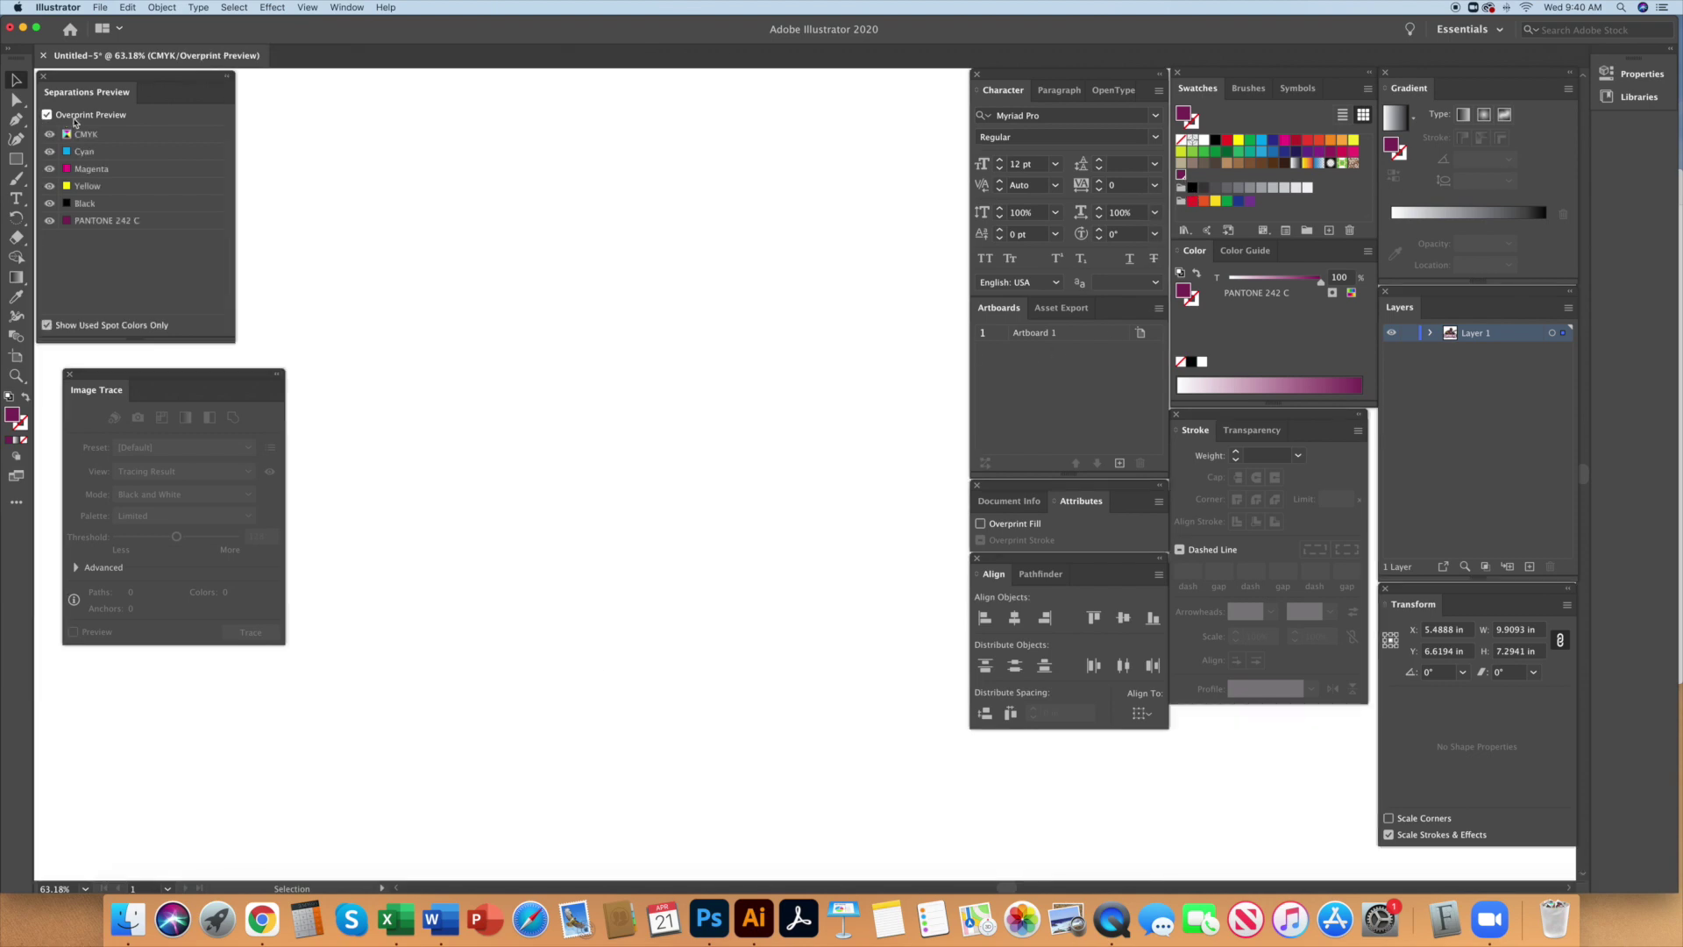
pyautogui.click(50, 221)
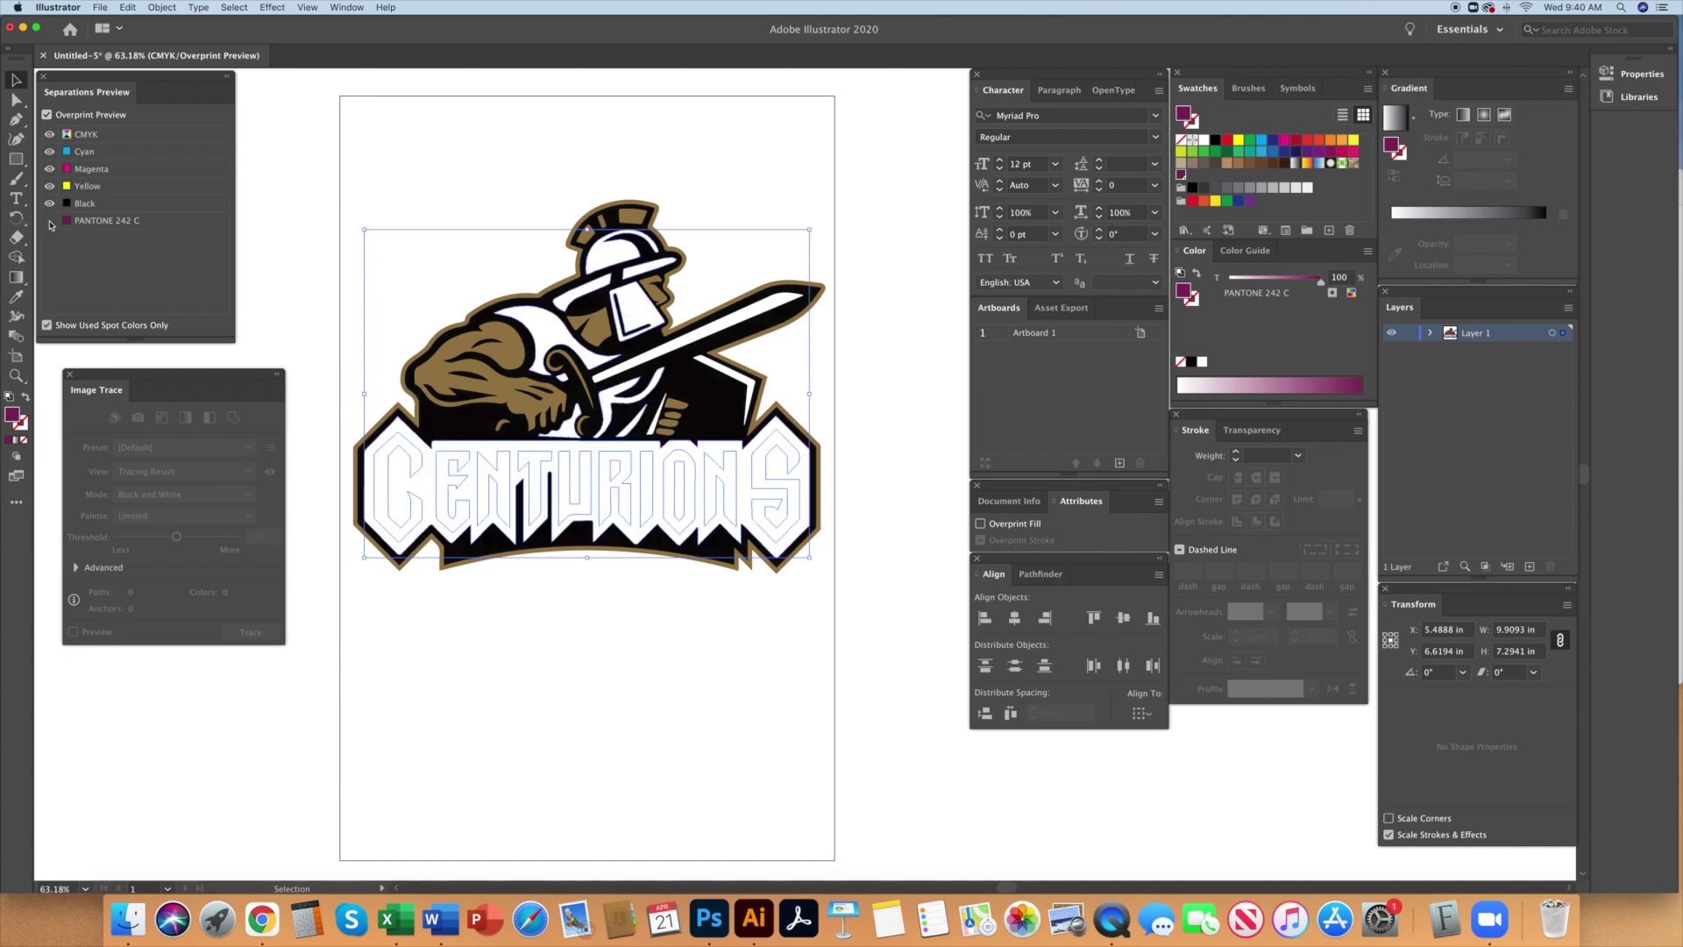
pyautogui.click(50, 204)
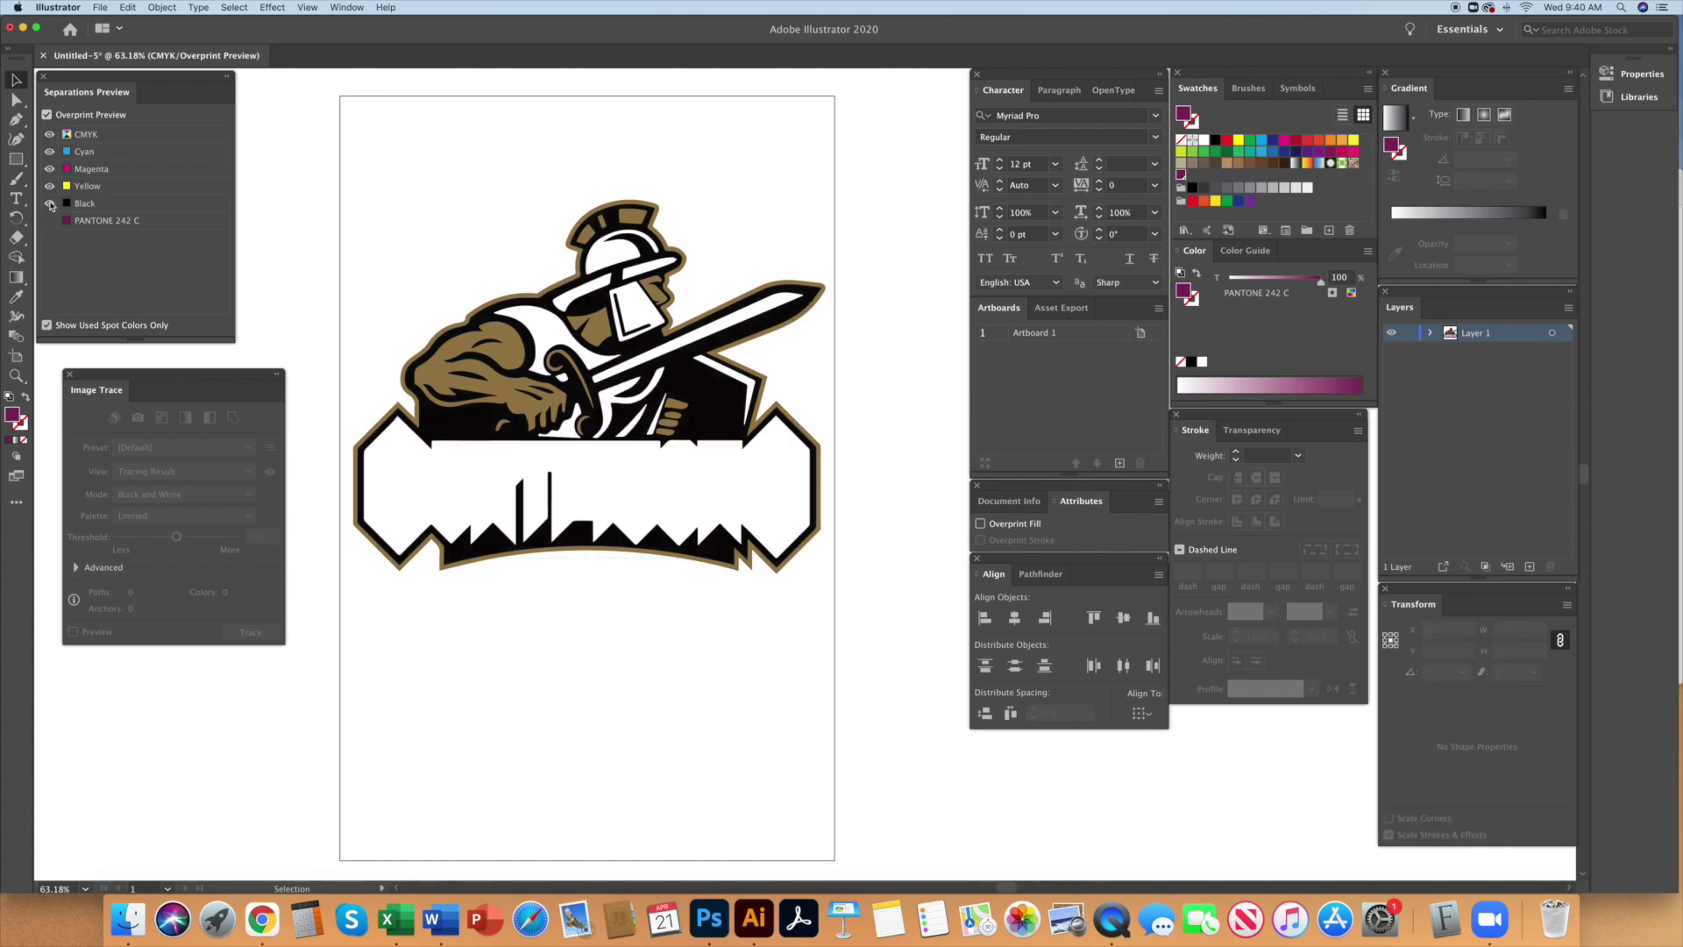
pyautogui.click(50, 187)
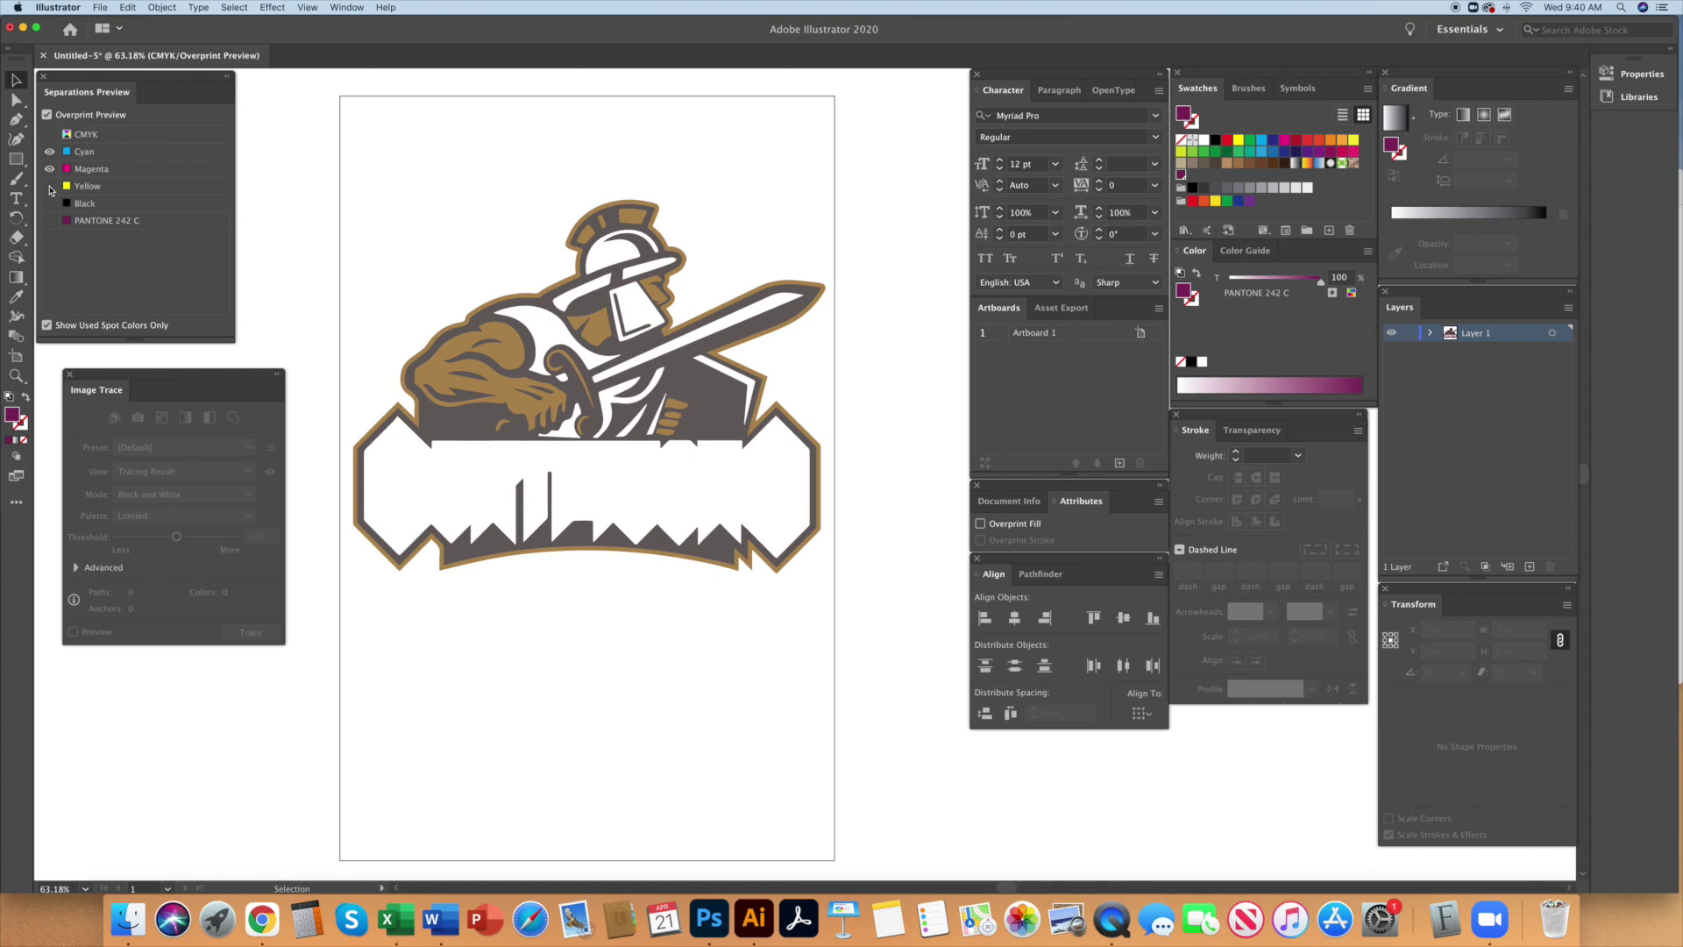
pyautogui.click(50, 187)
pyautogui.click(50, 168)
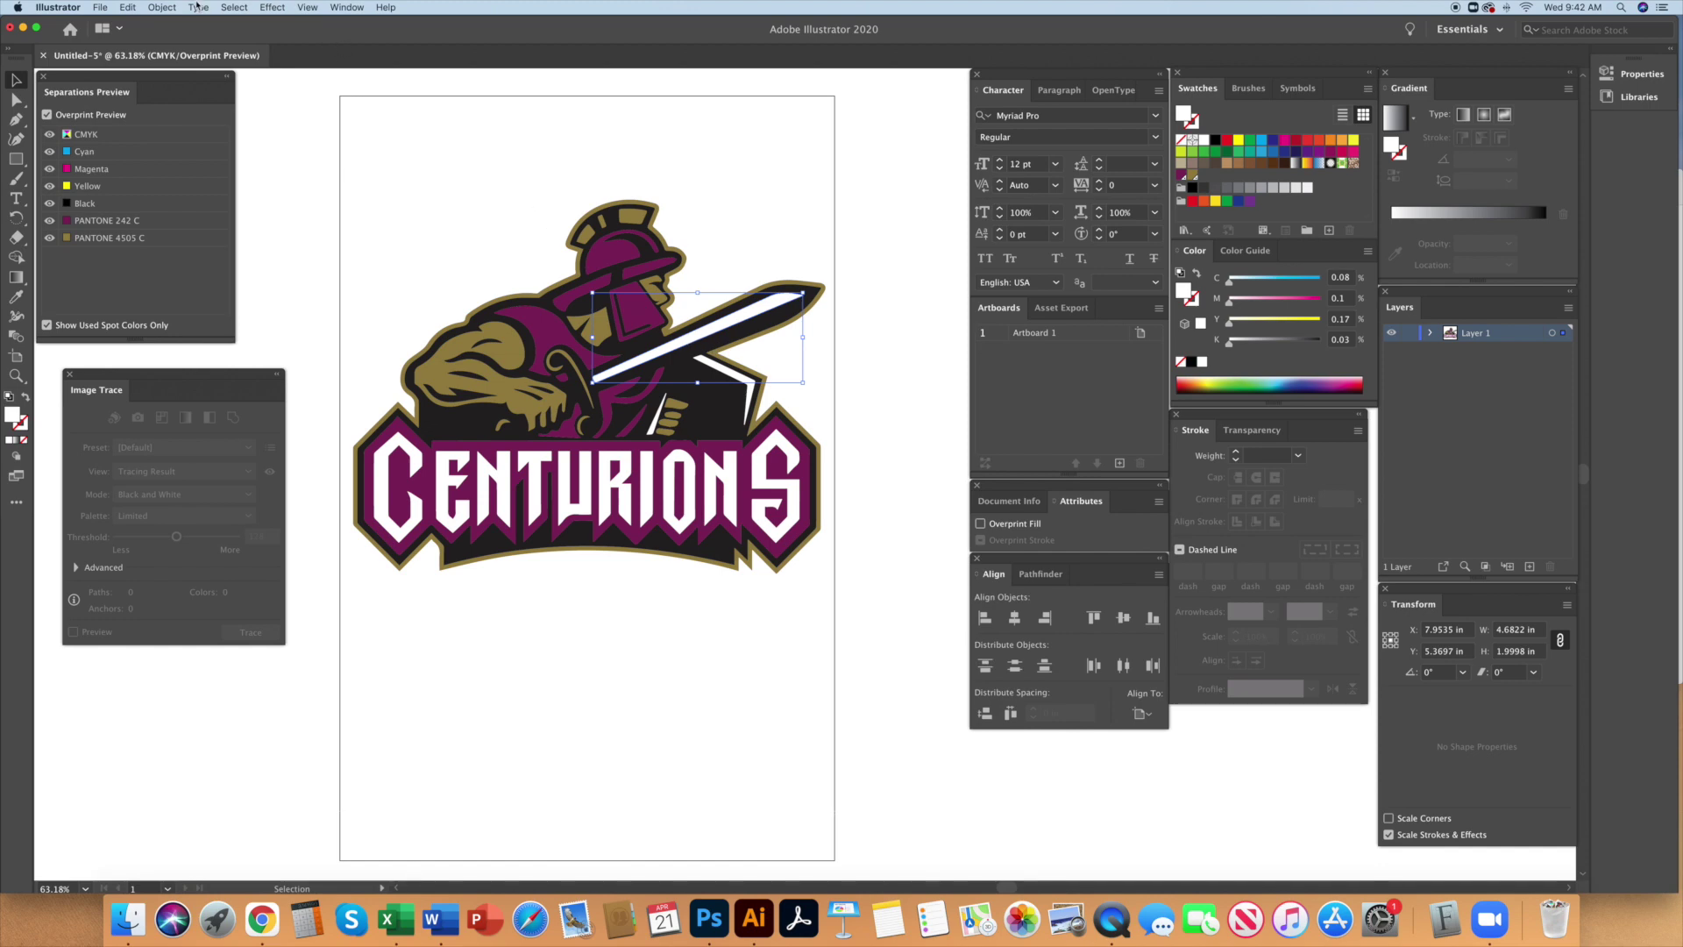
# Select every white-filled part of the logo by matching fill colour
pyautogui.click(234, 7)
pyautogui.moveTo(289, 127)
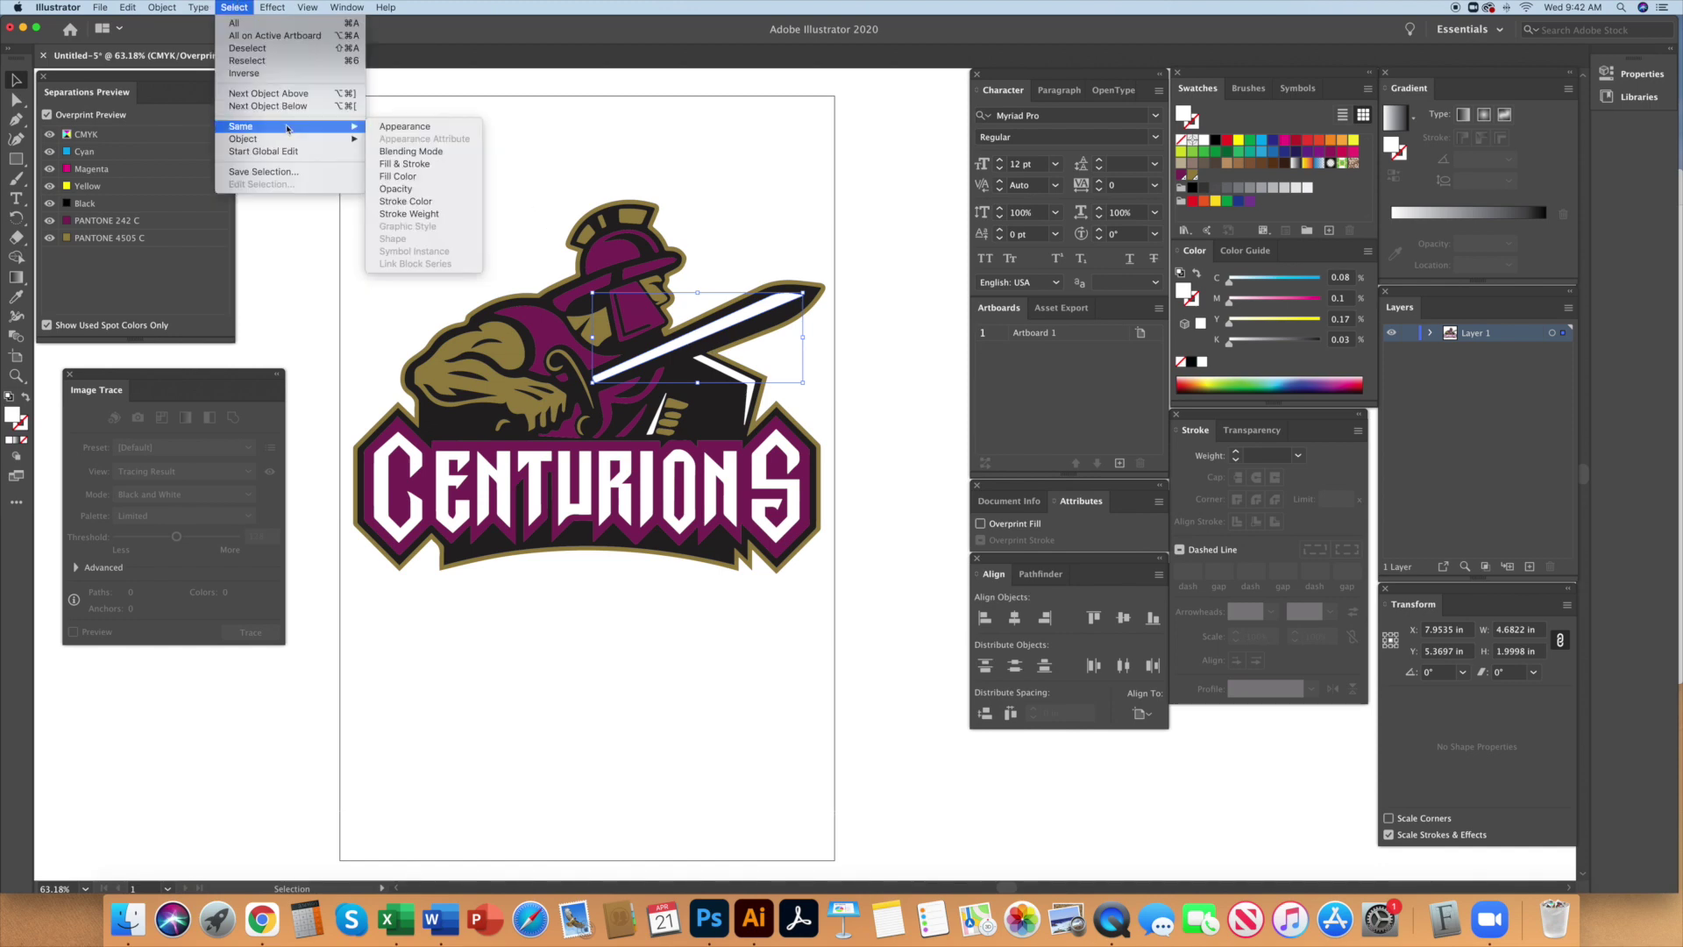
pyautogui.click(416, 178)
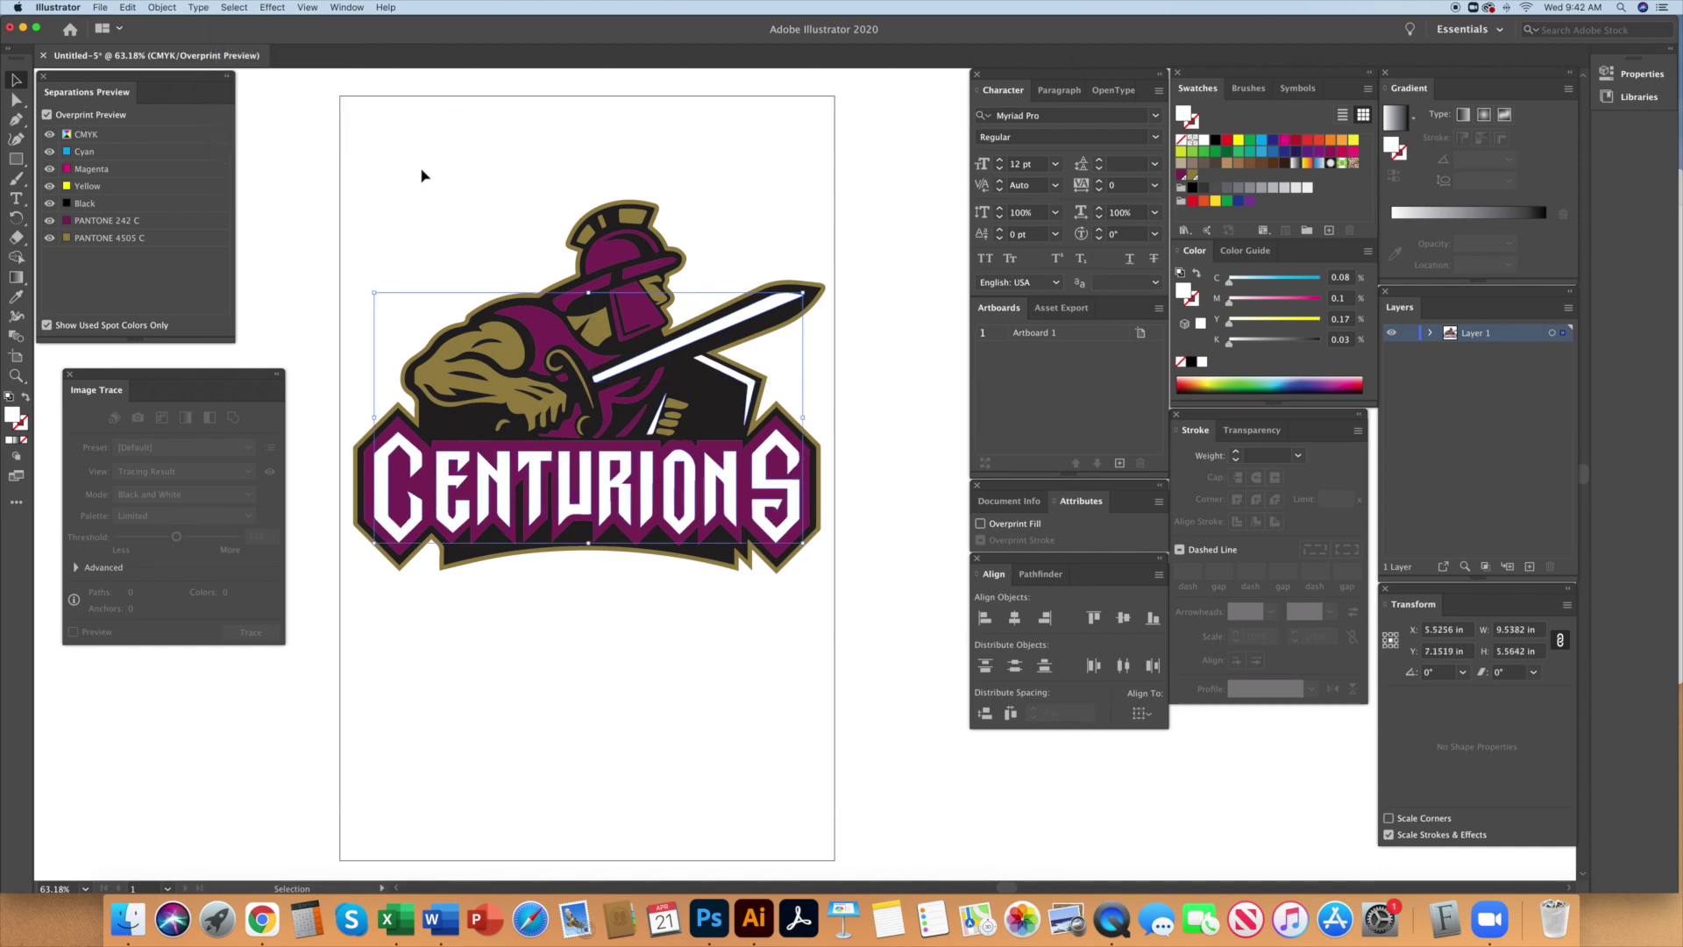
# Create a spot colour swatch named 'spot white' tinted with magenta (M19)
pyautogui.click(1329, 230)
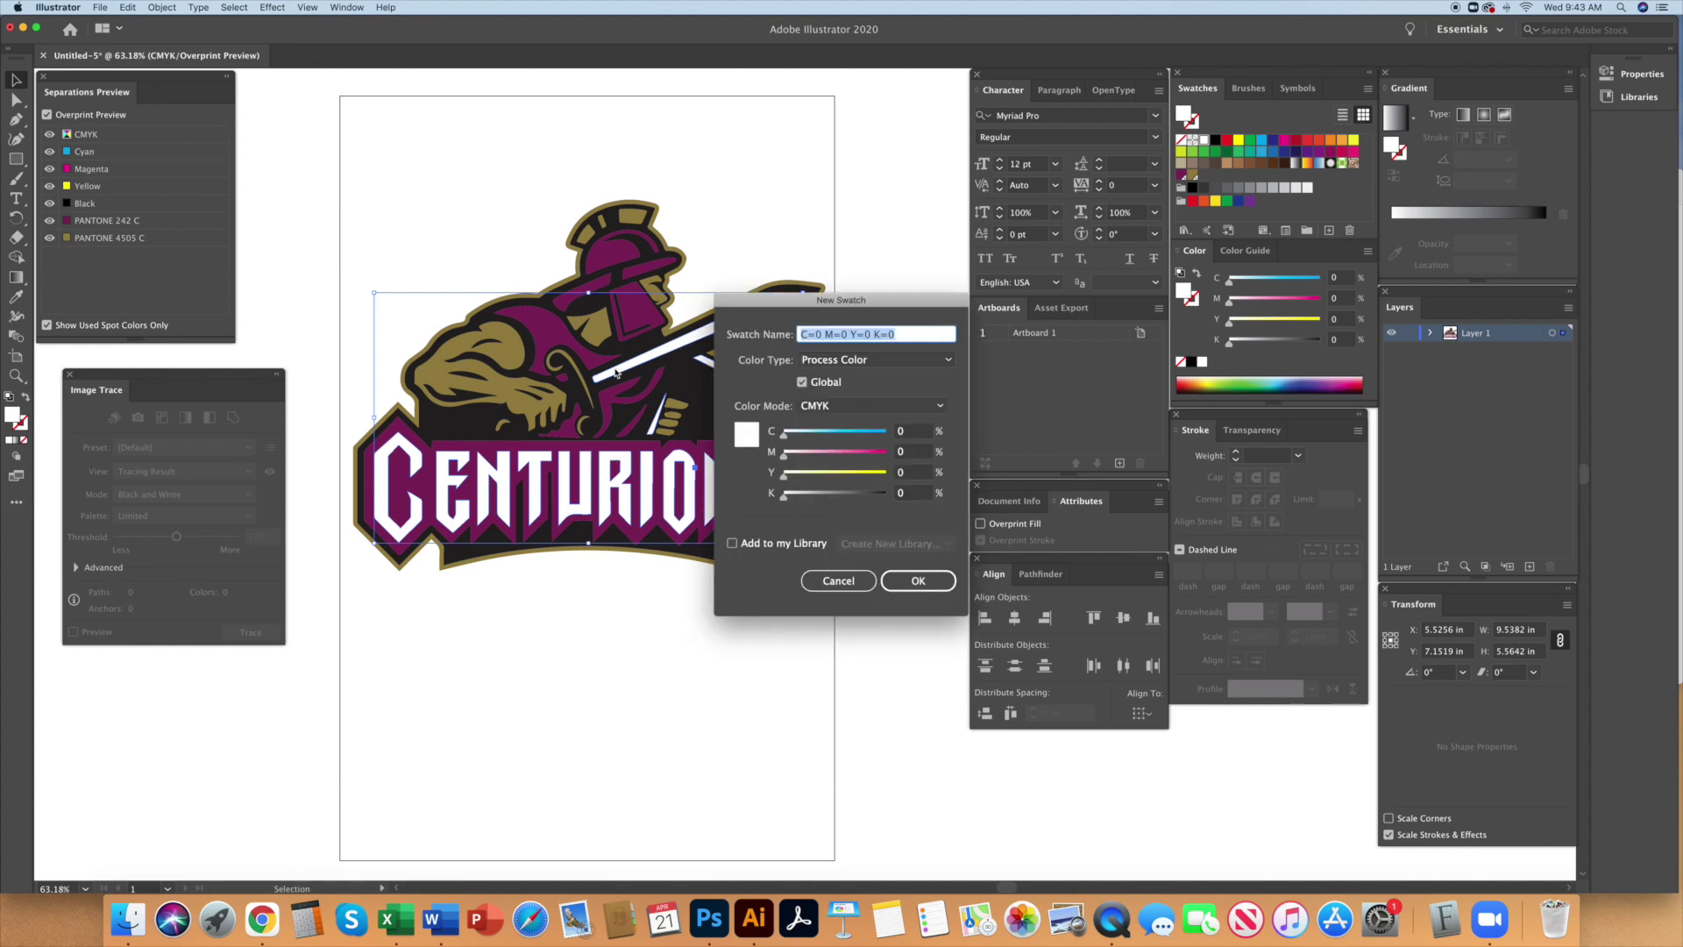
pyautogui.click(873, 362)
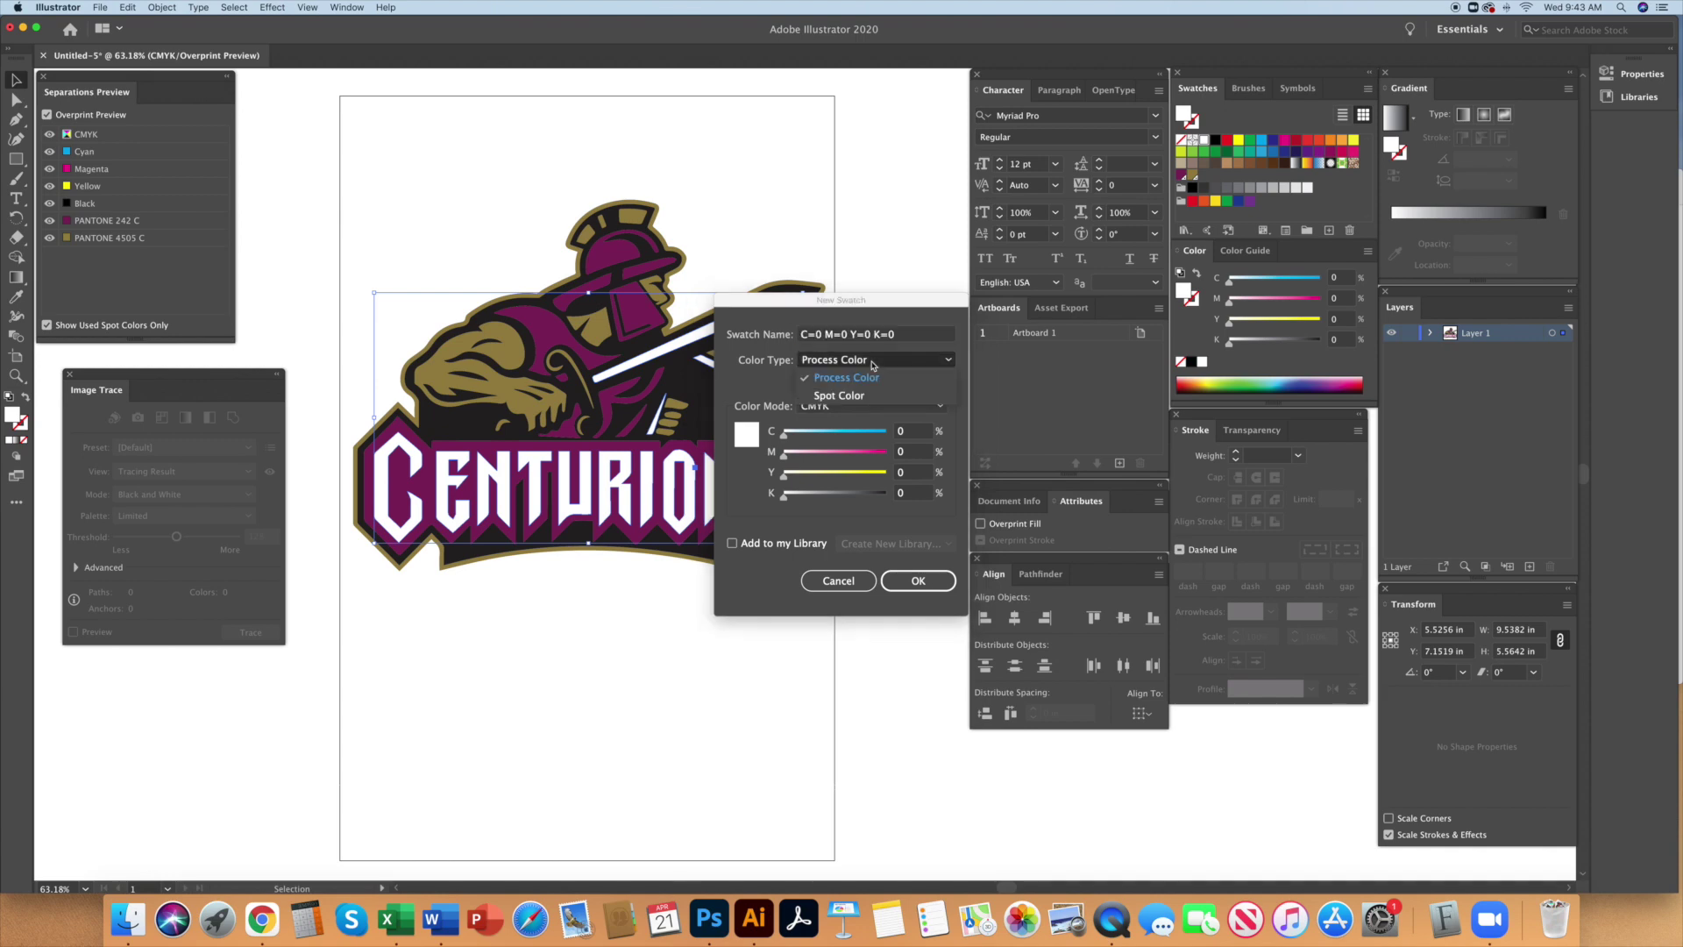
pyautogui.click(843, 397)
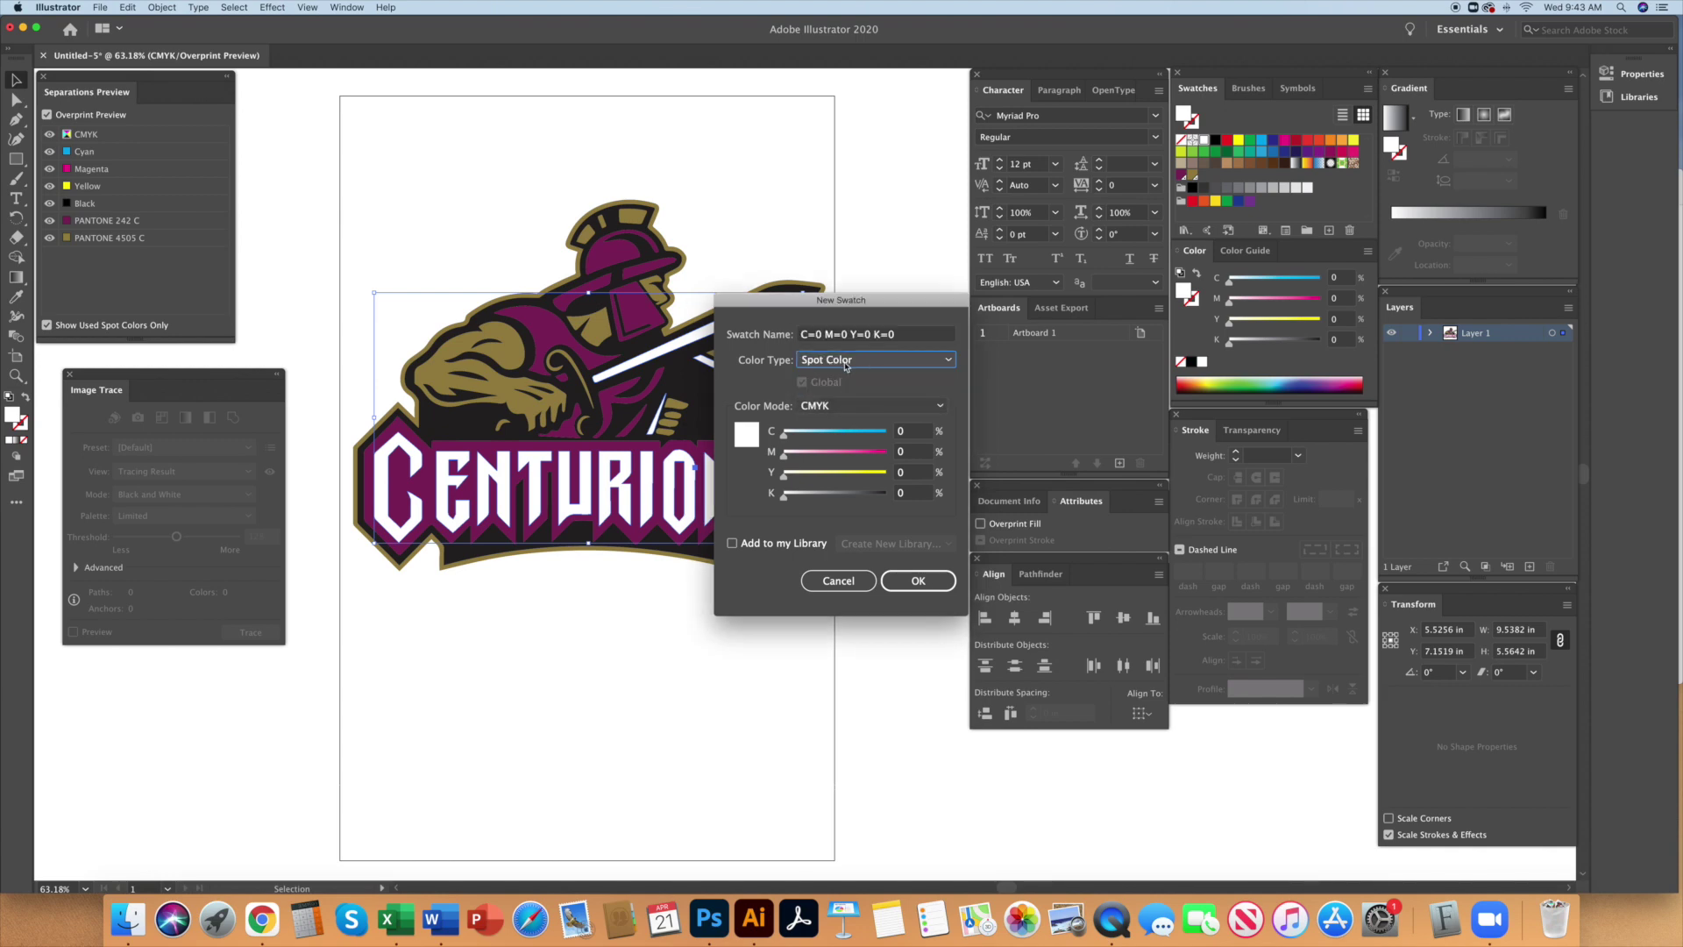
pyautogui.click(910, 336)
pyautogui.tripleClick(911, 337)
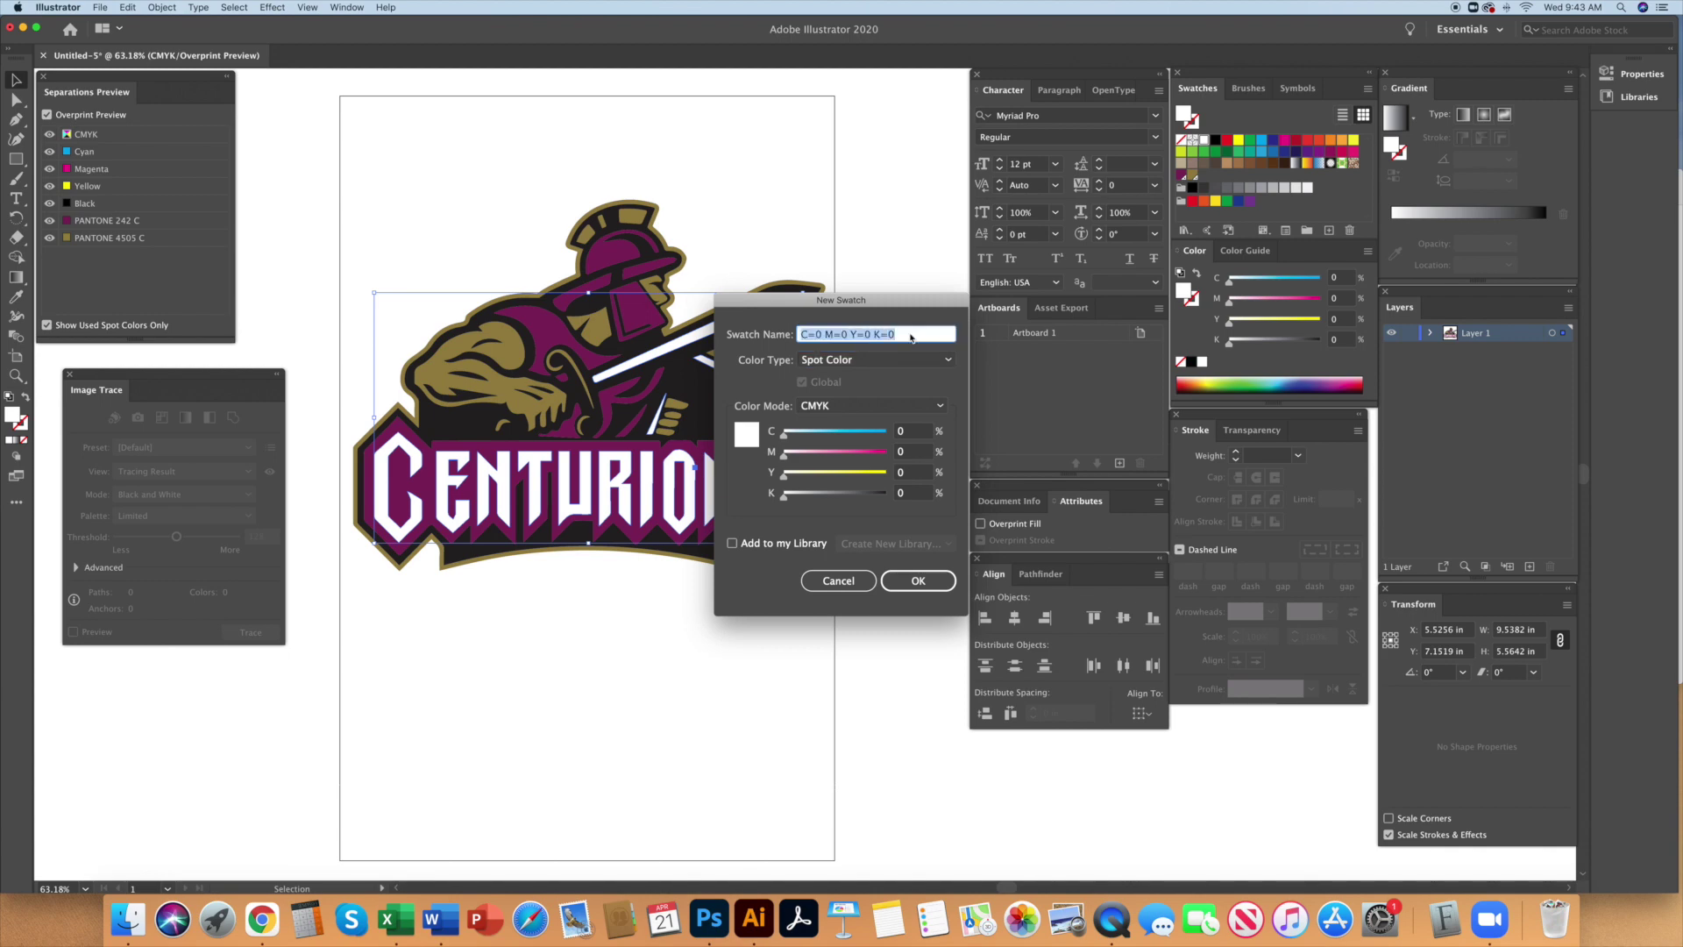
pyautogui.write('spot white')
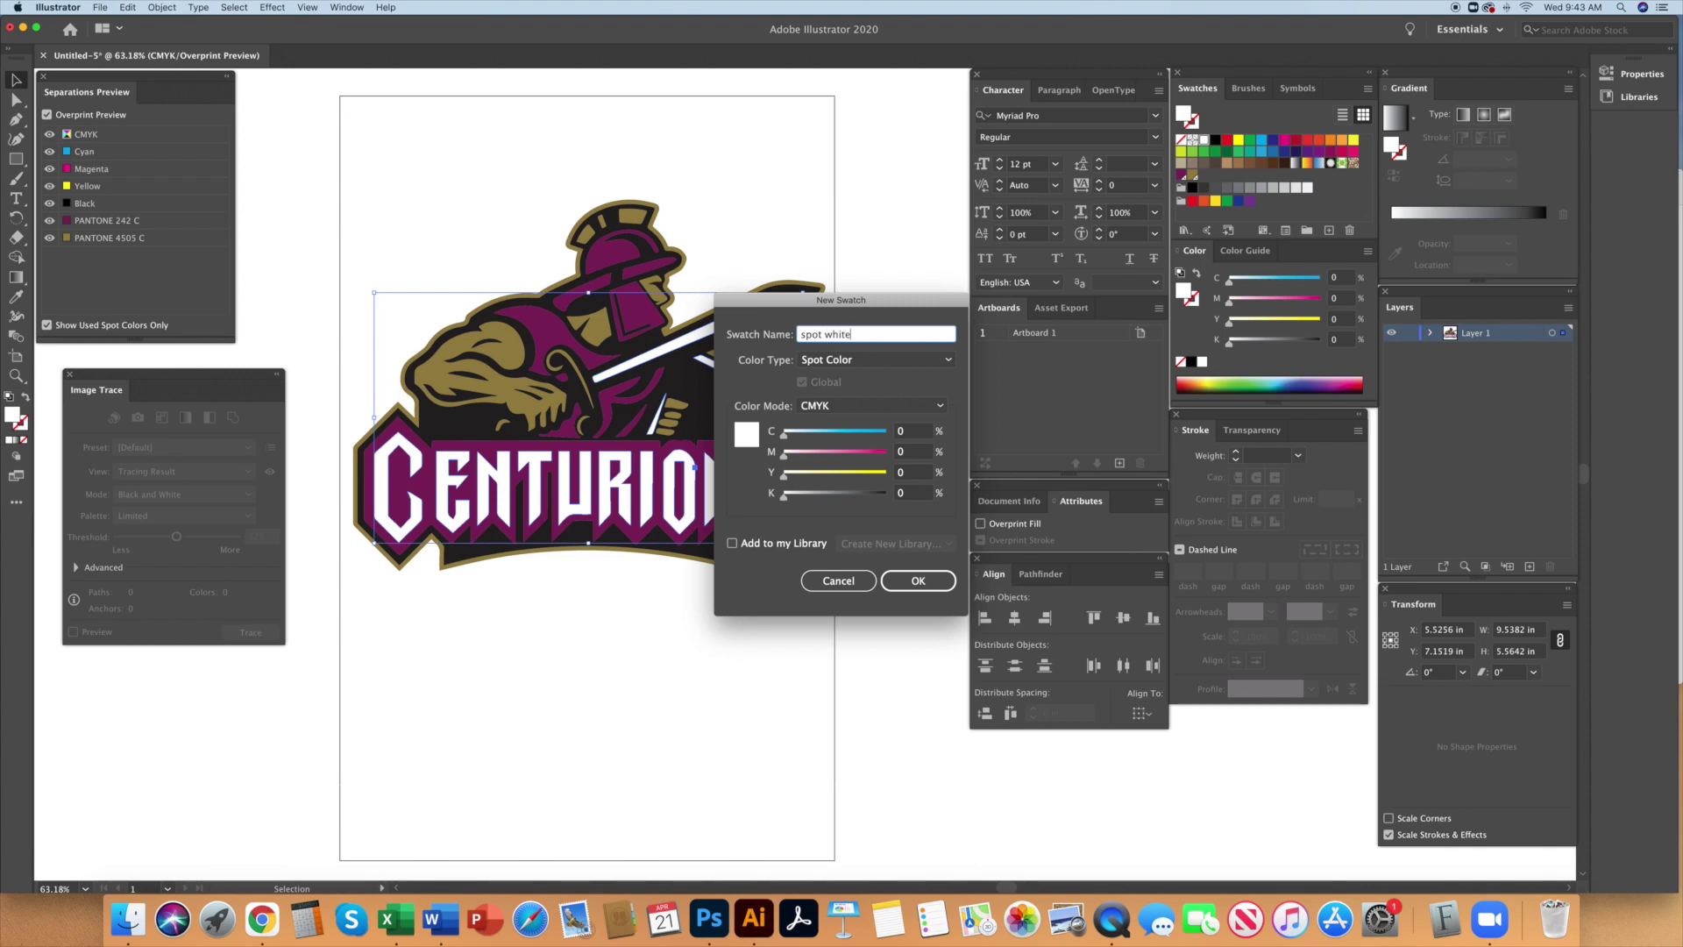
pyautogui.click(791, 456)
pyautogui.moveTo(797, 457); pyautogui.dragTo(803, 459)
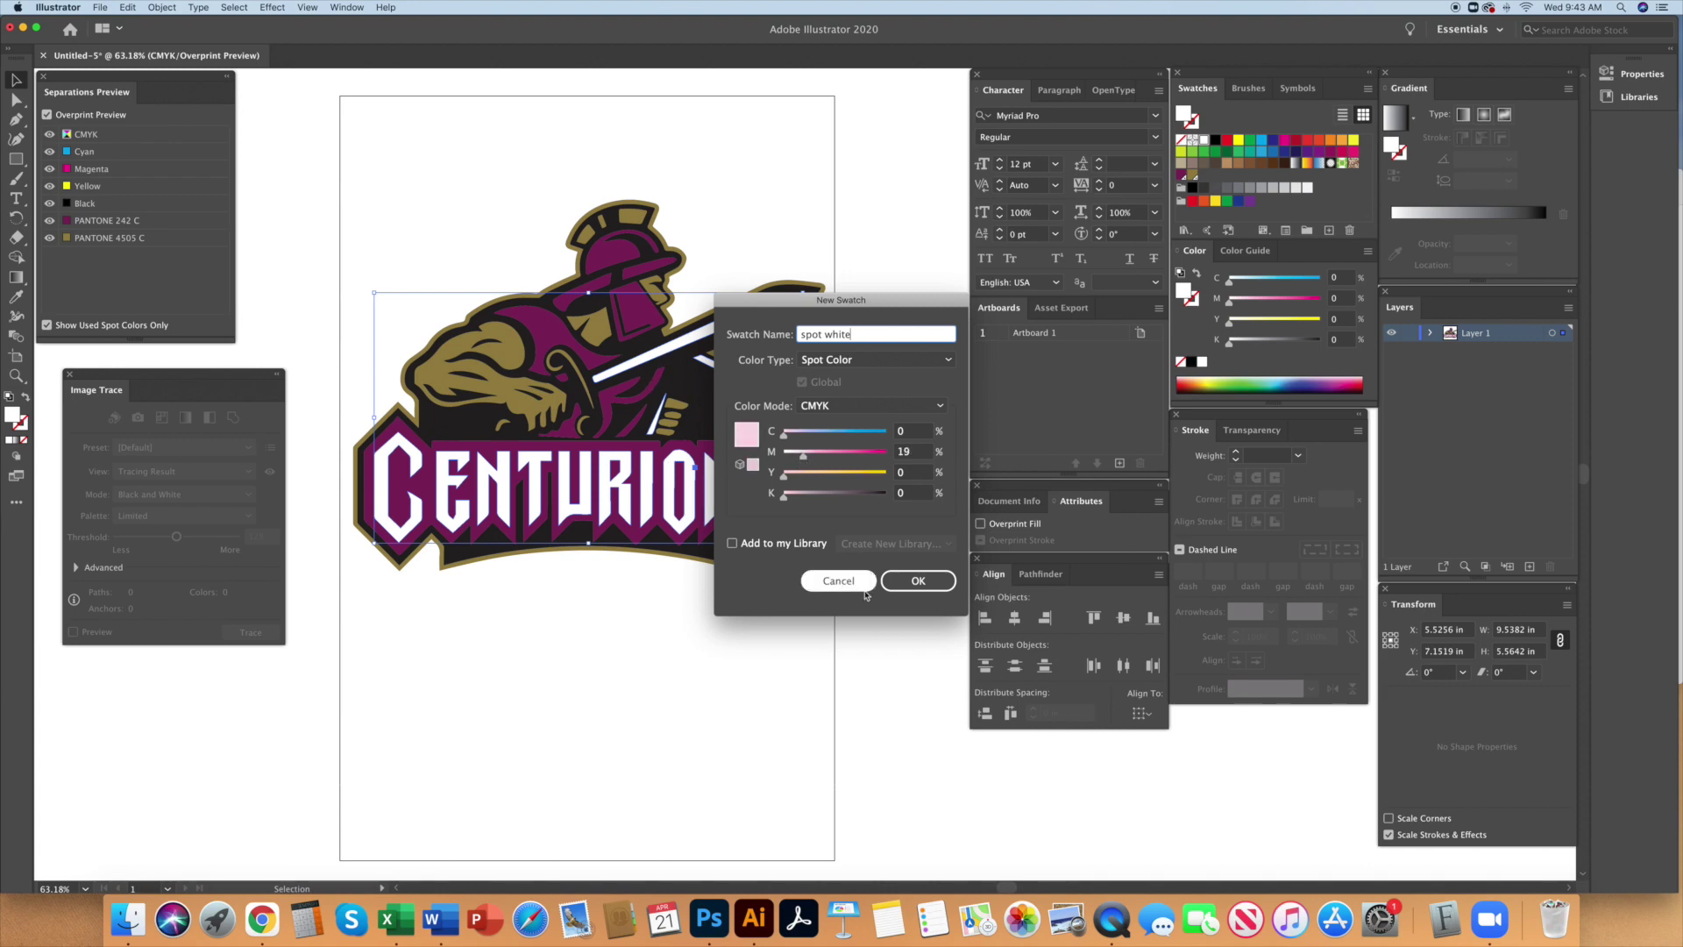
pyautogui.click(918, 585)
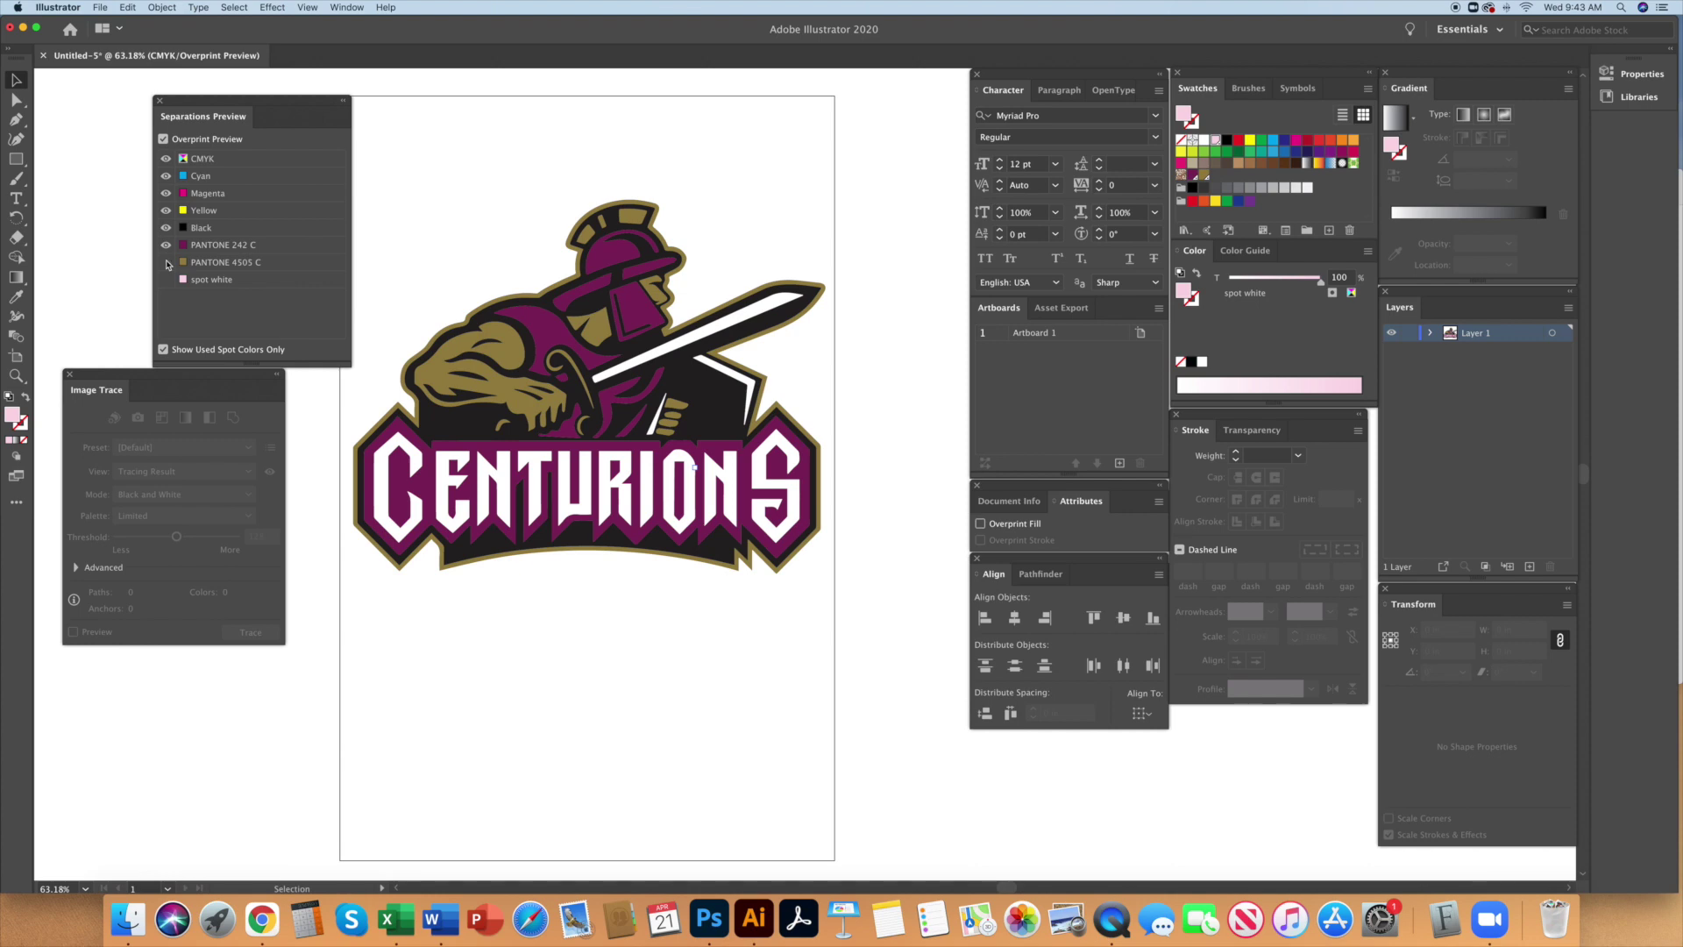
# Hide the PANTONE 242 C and Black plates, then leave the overprint preview
pyautogui.click(166, 245)
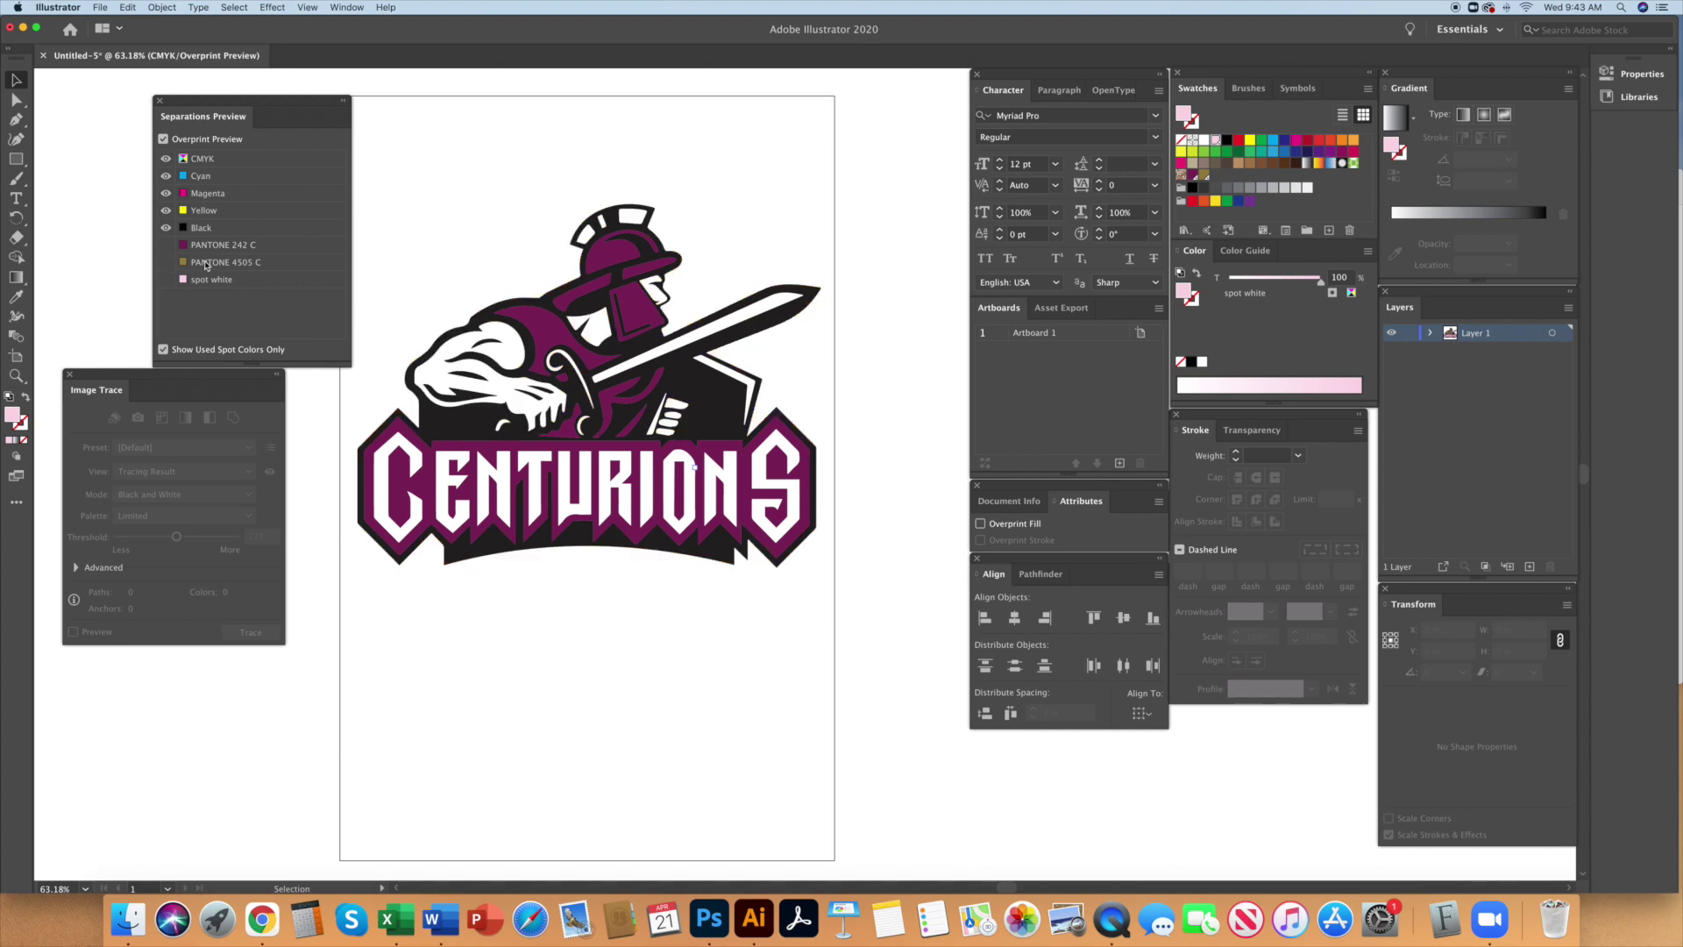
pyautogui.click(167, 229)
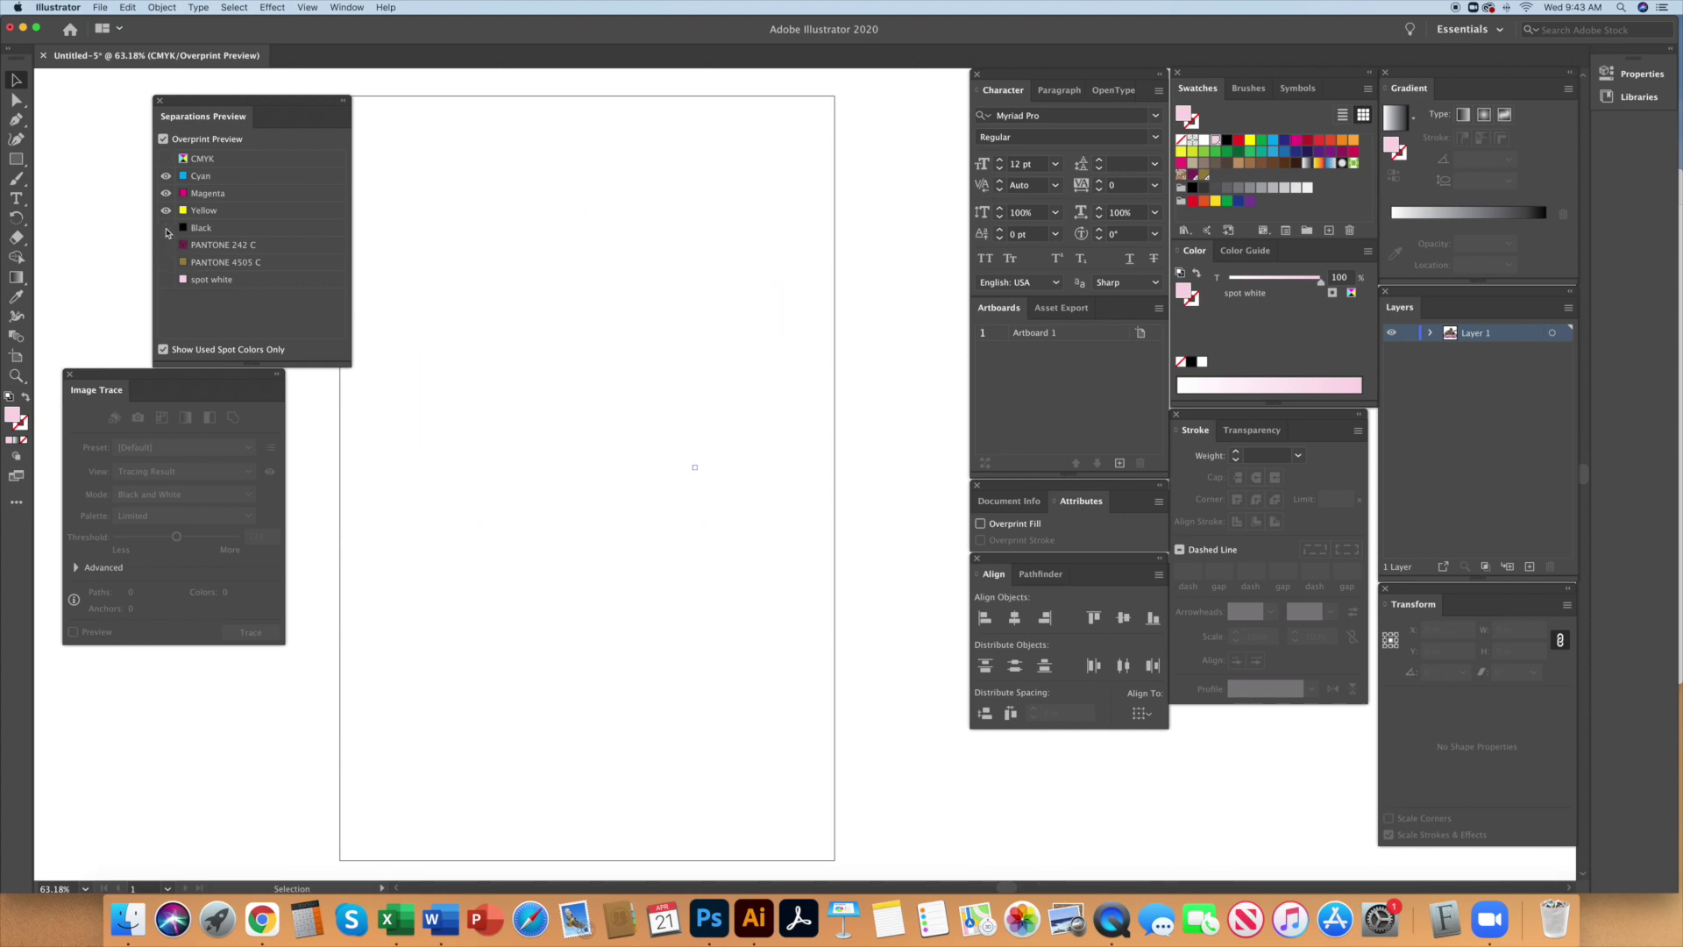
pyautogui.press('super+y')
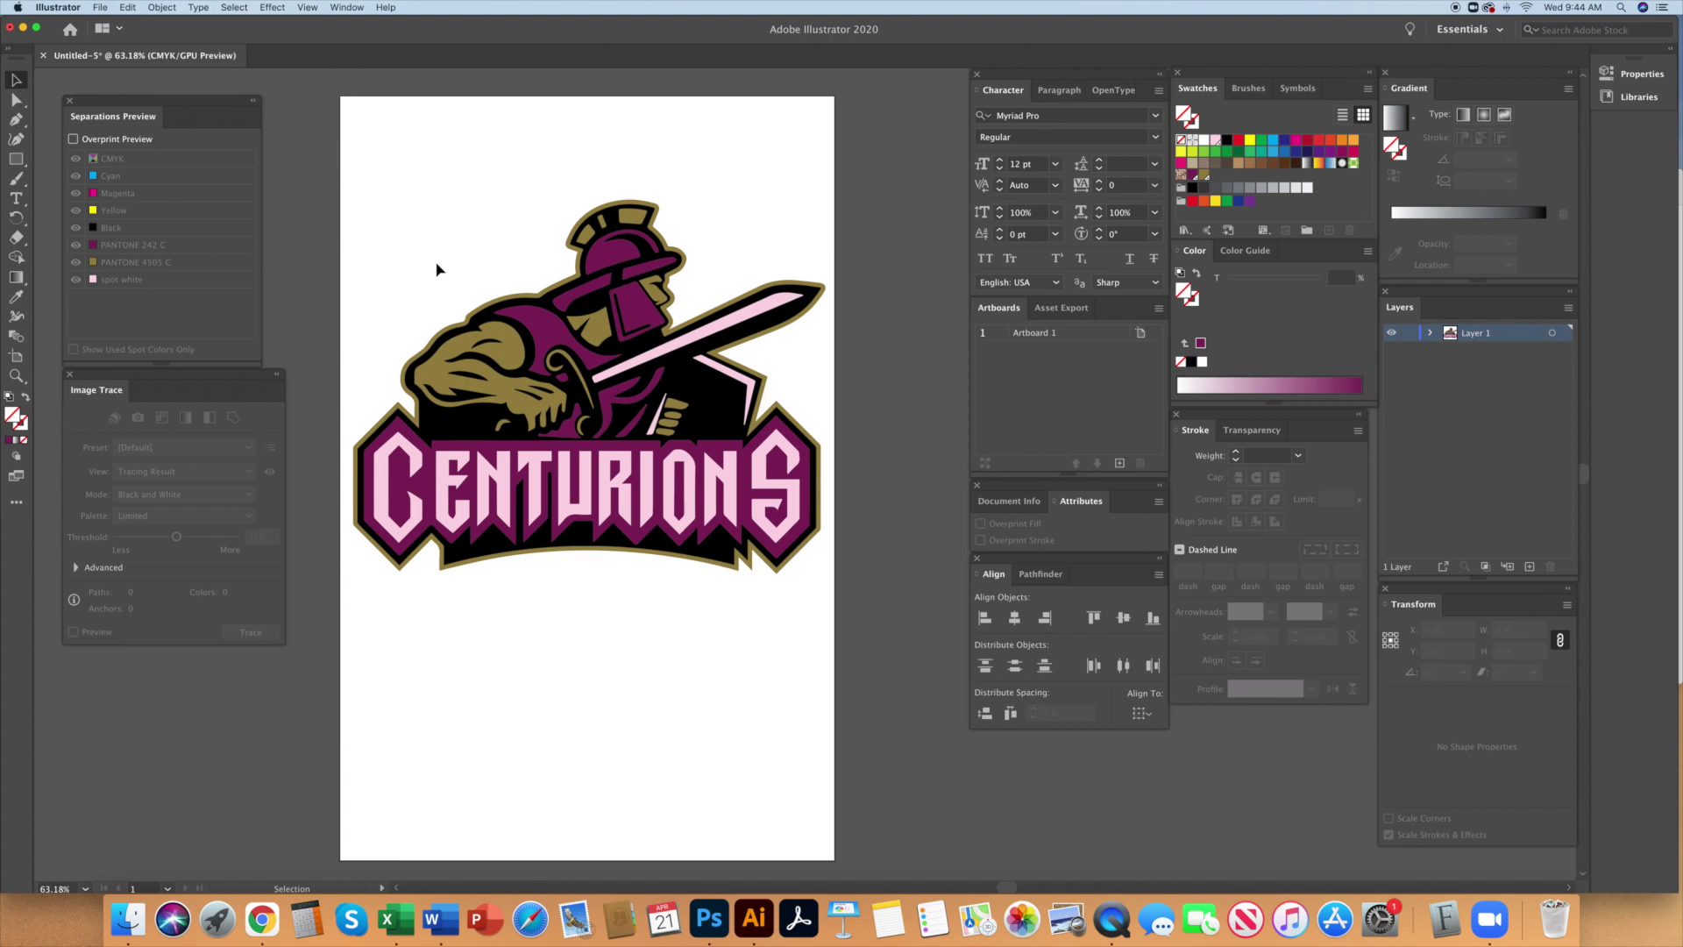
# Marquee-select the logo copy and hide the original logo on Layer 1
pyautogui.moveTo(318, 153); pyautogui.dragTo(892, 626)
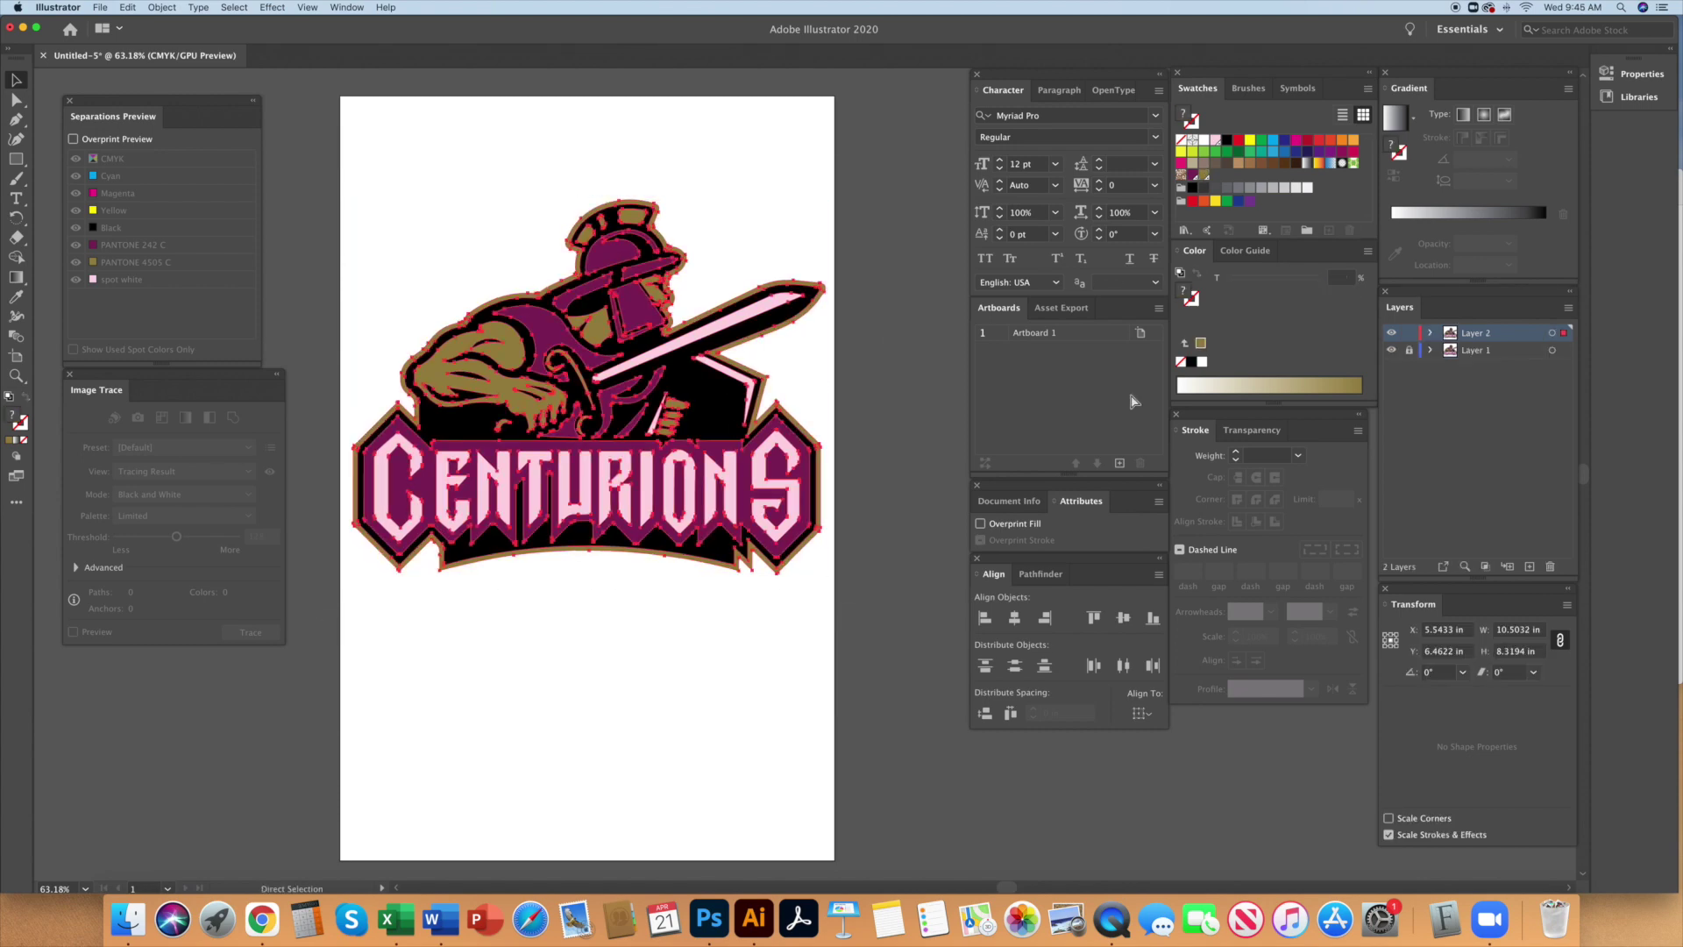
pyautogui.press('v')
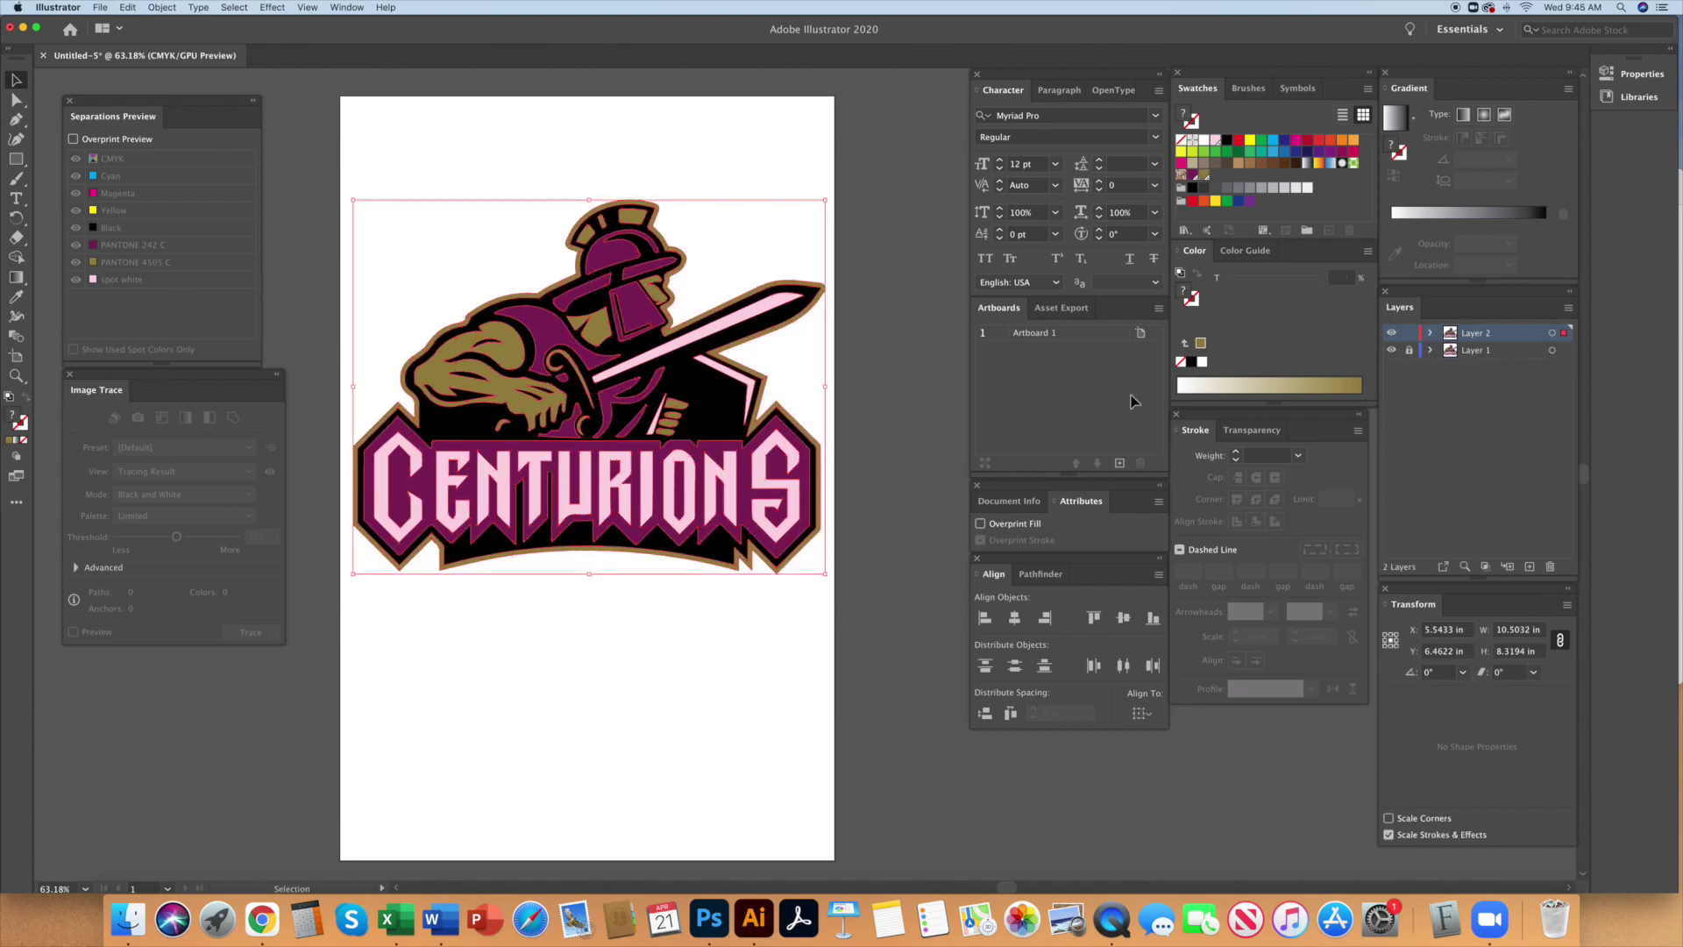
pyautogui.click(1391, 351)
# Reselect the Layer 2 logo copy and fill it with the white swatch
pyautogui.click(574, 714)
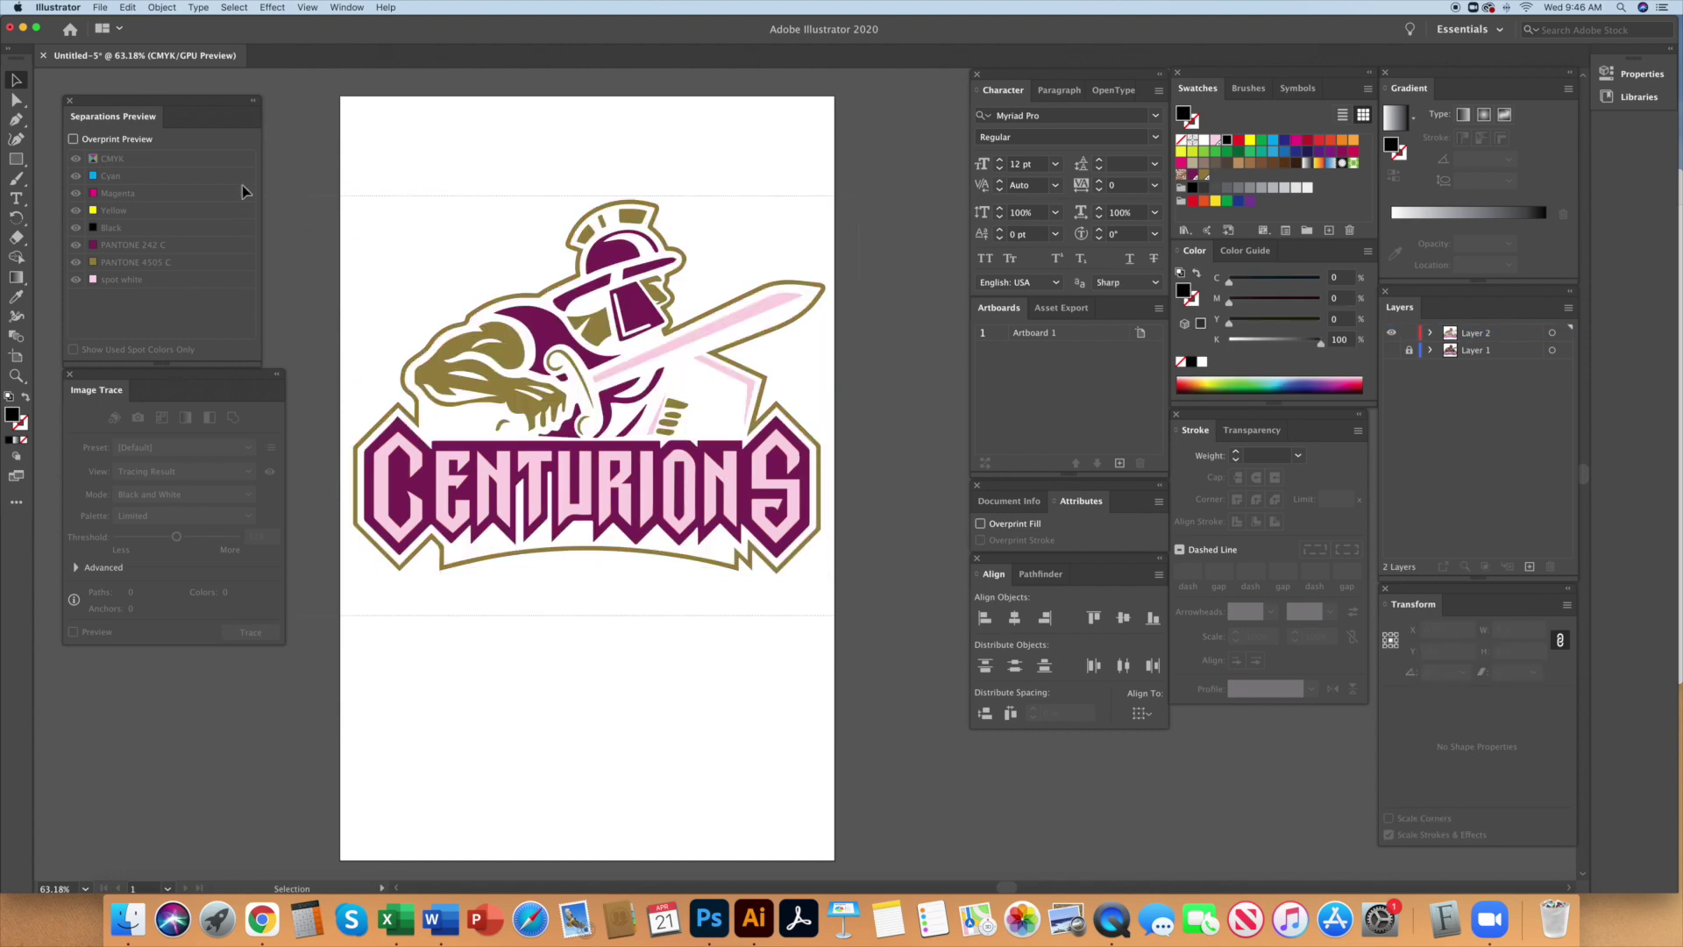
pyautogui.click(652, 258)
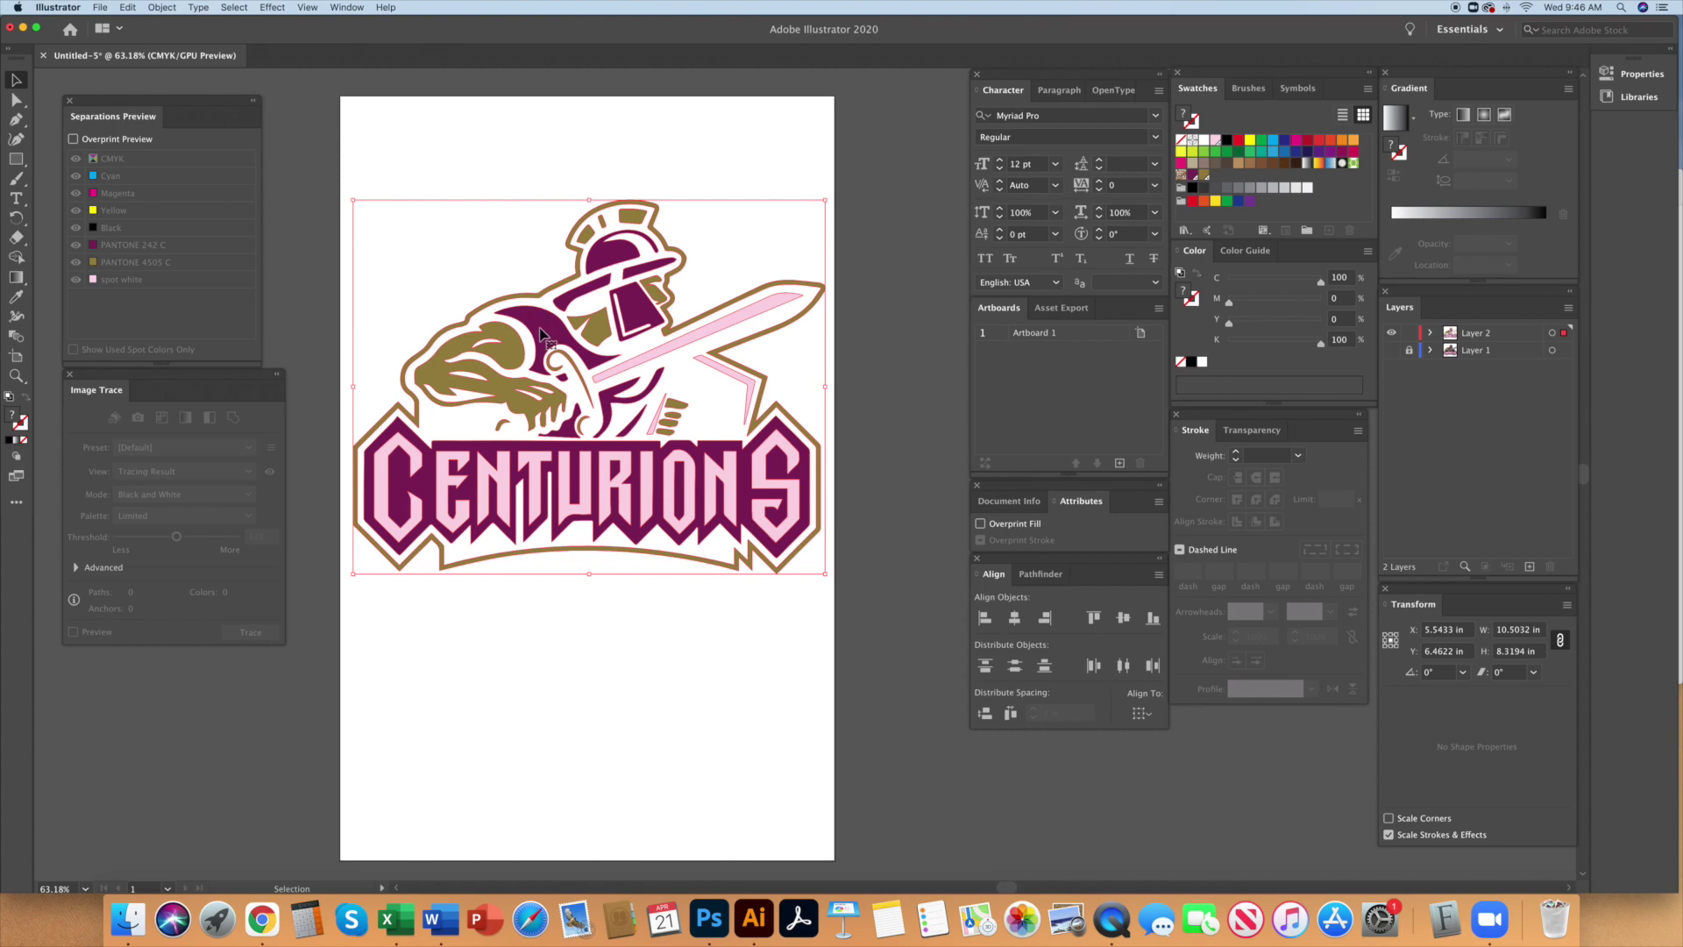
pyautogui.click(1203, 143)
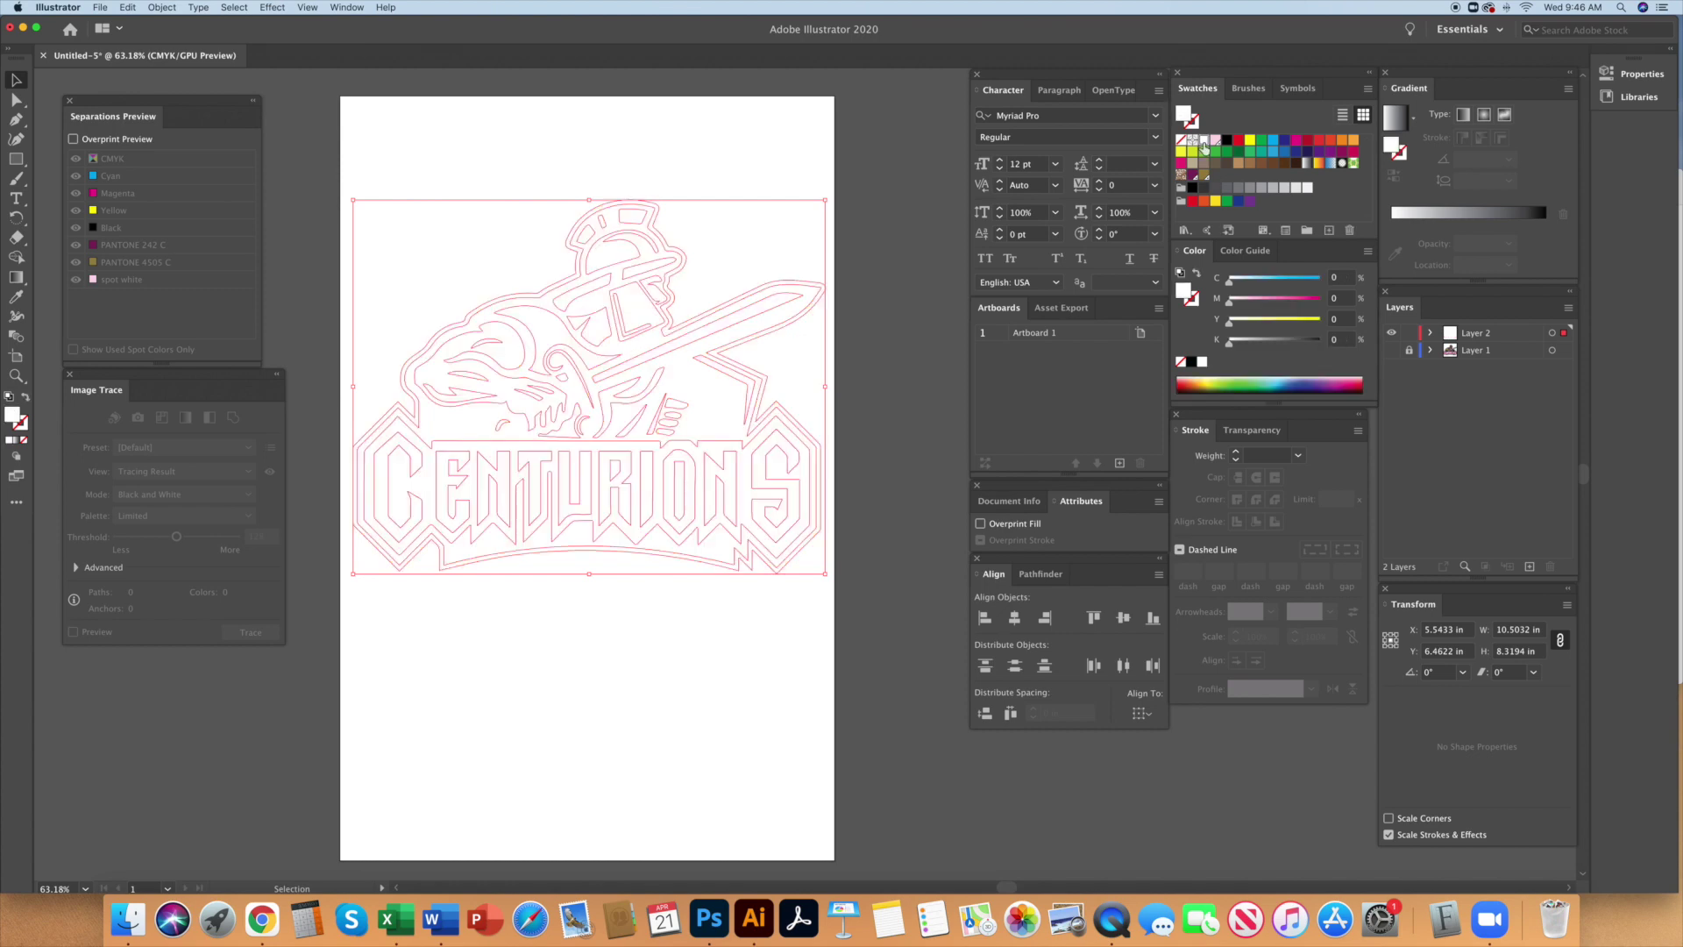
# Create the spot swatch 'underbase white' at about C22 and apply it to the logo copy
pyautogui.click(1330, 231)
pyautogui.click(842, 360)
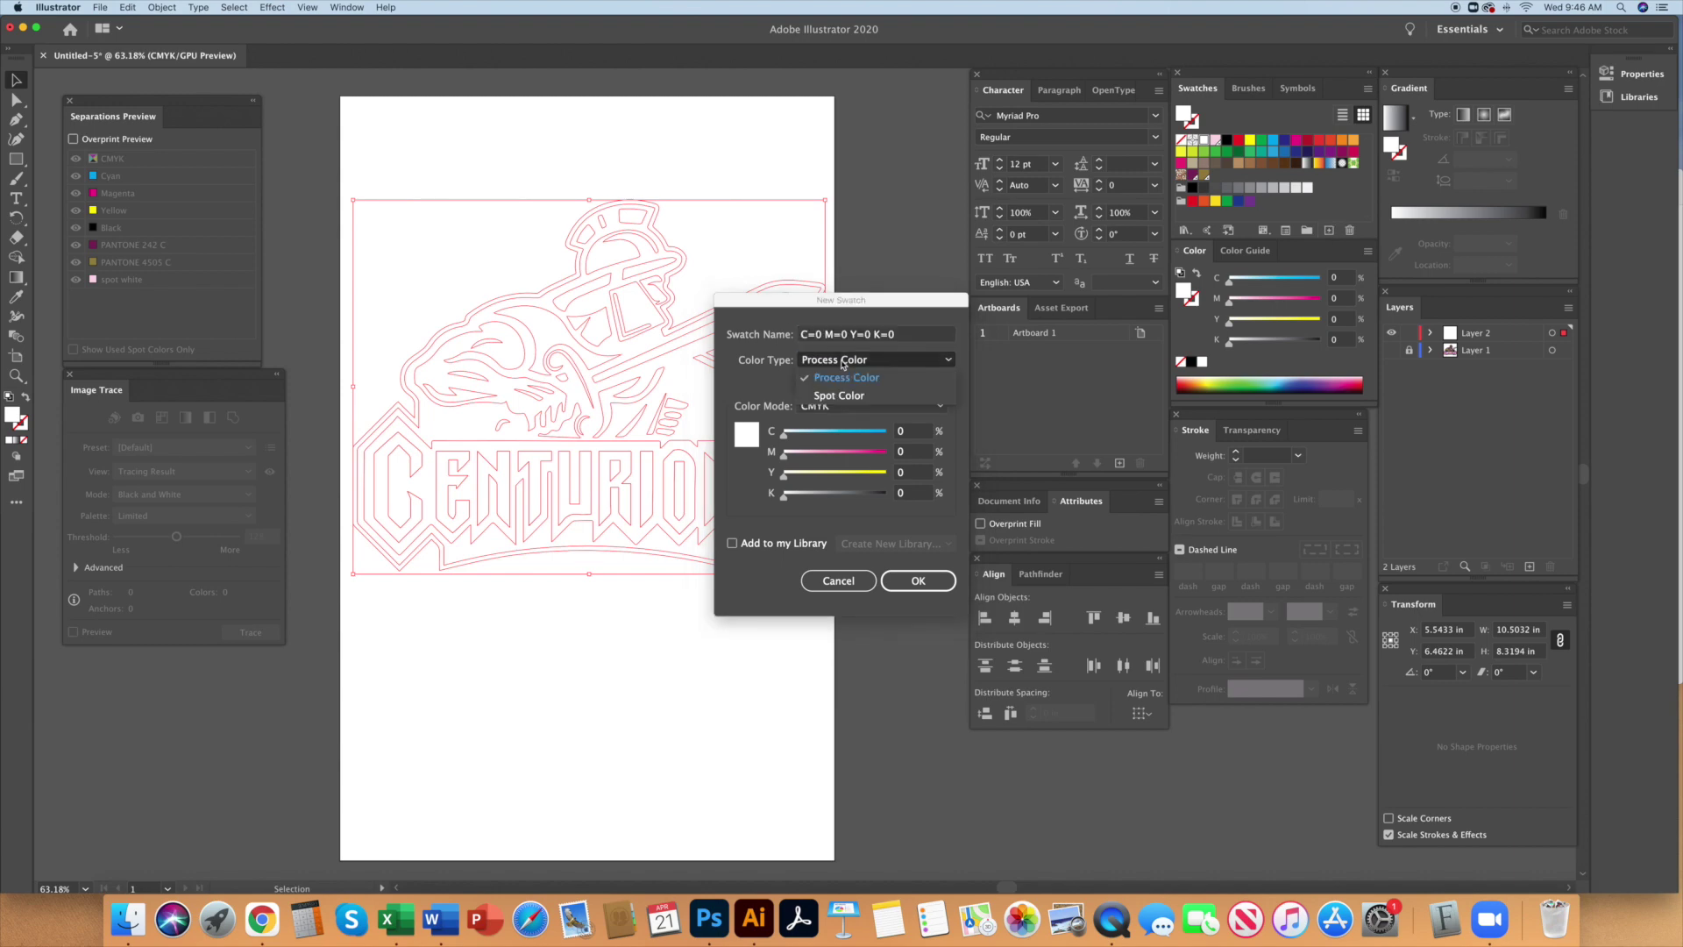
pyautogui.click(837, 396)
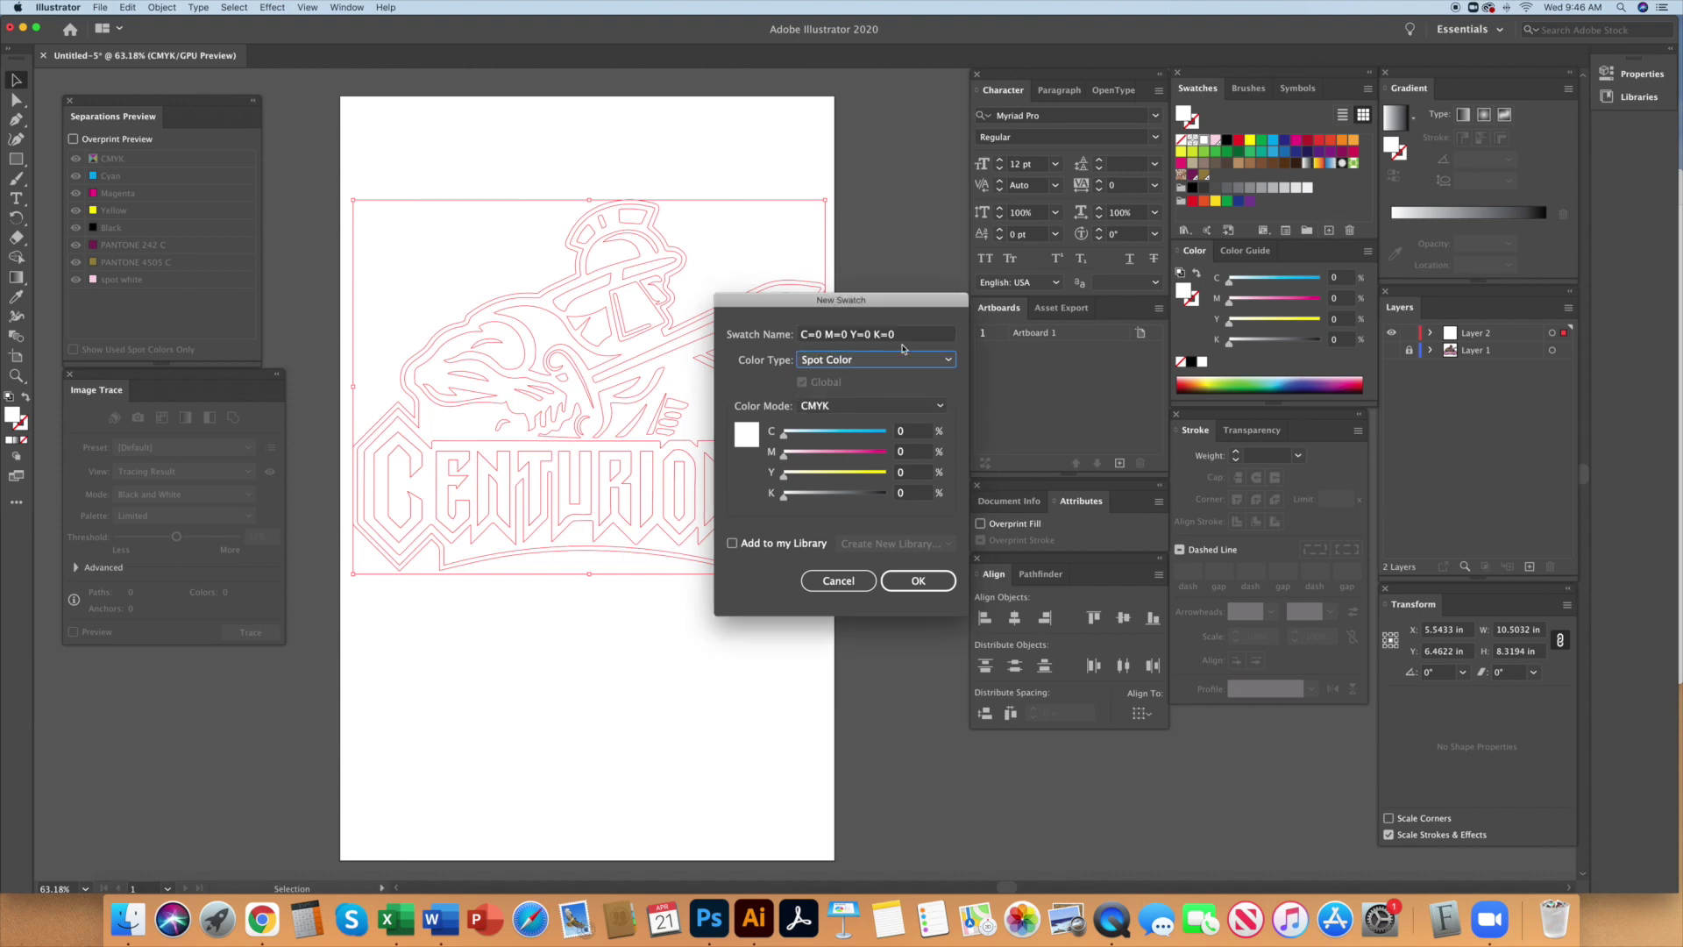
pyautogui.click(912, 335)
pyautogui.write('underbase white')
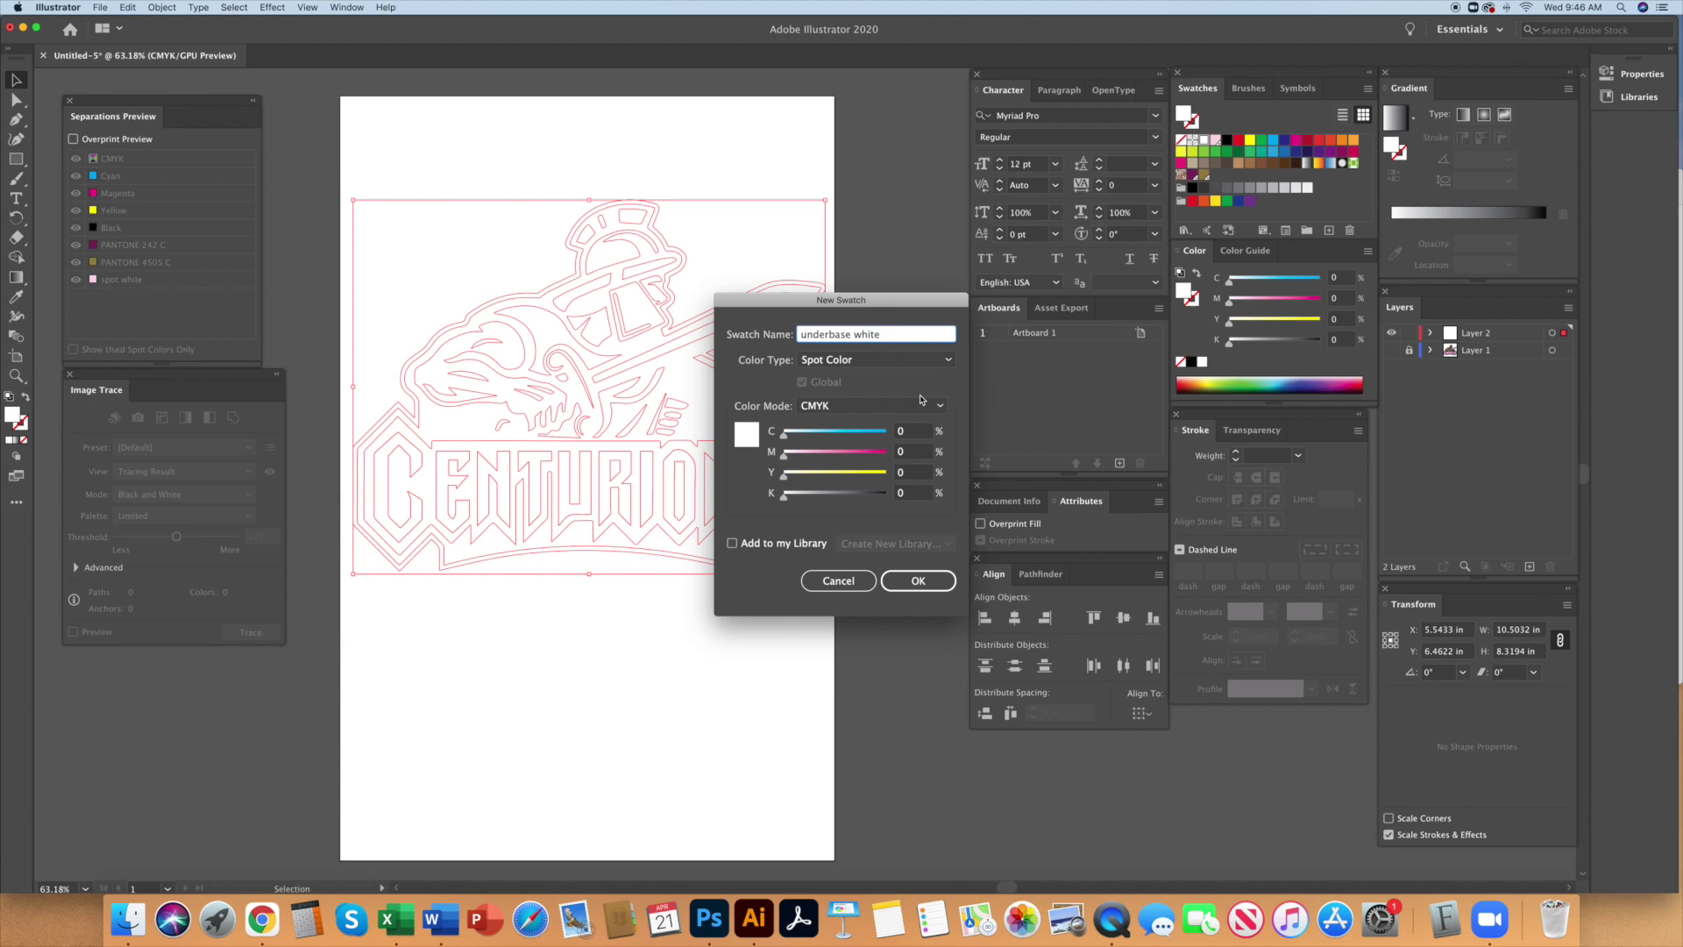
pyautogui.moveTo(803, 434); pyautogui.dragTo(808, 437)
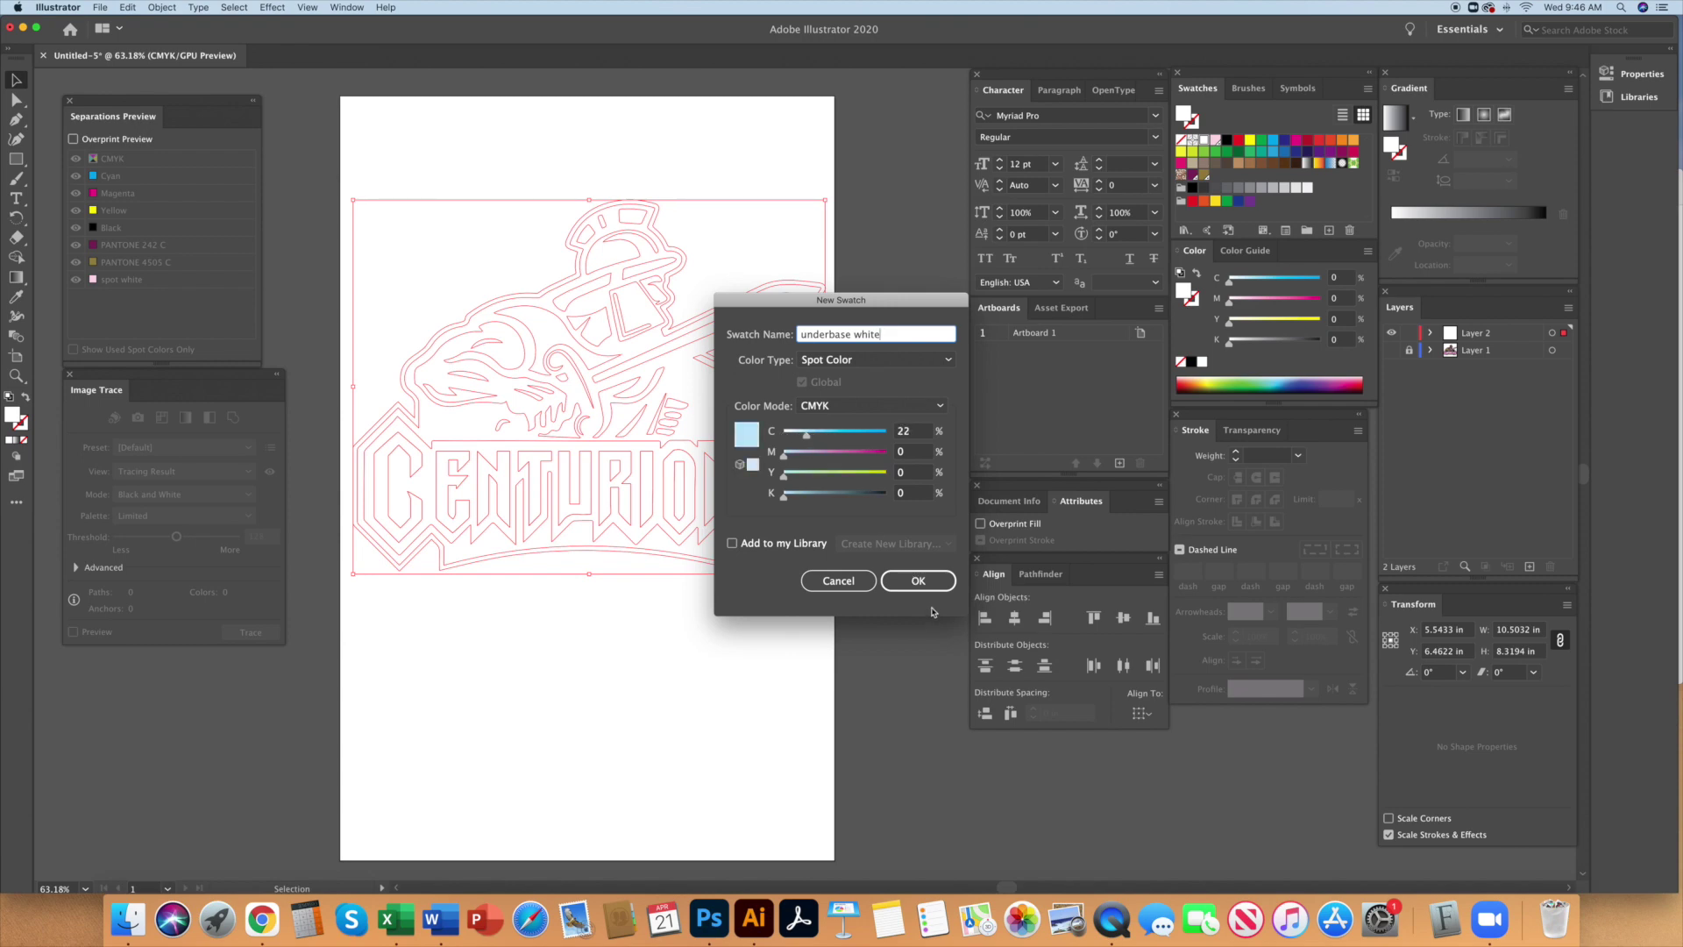
pyautogui.click(915, 582)
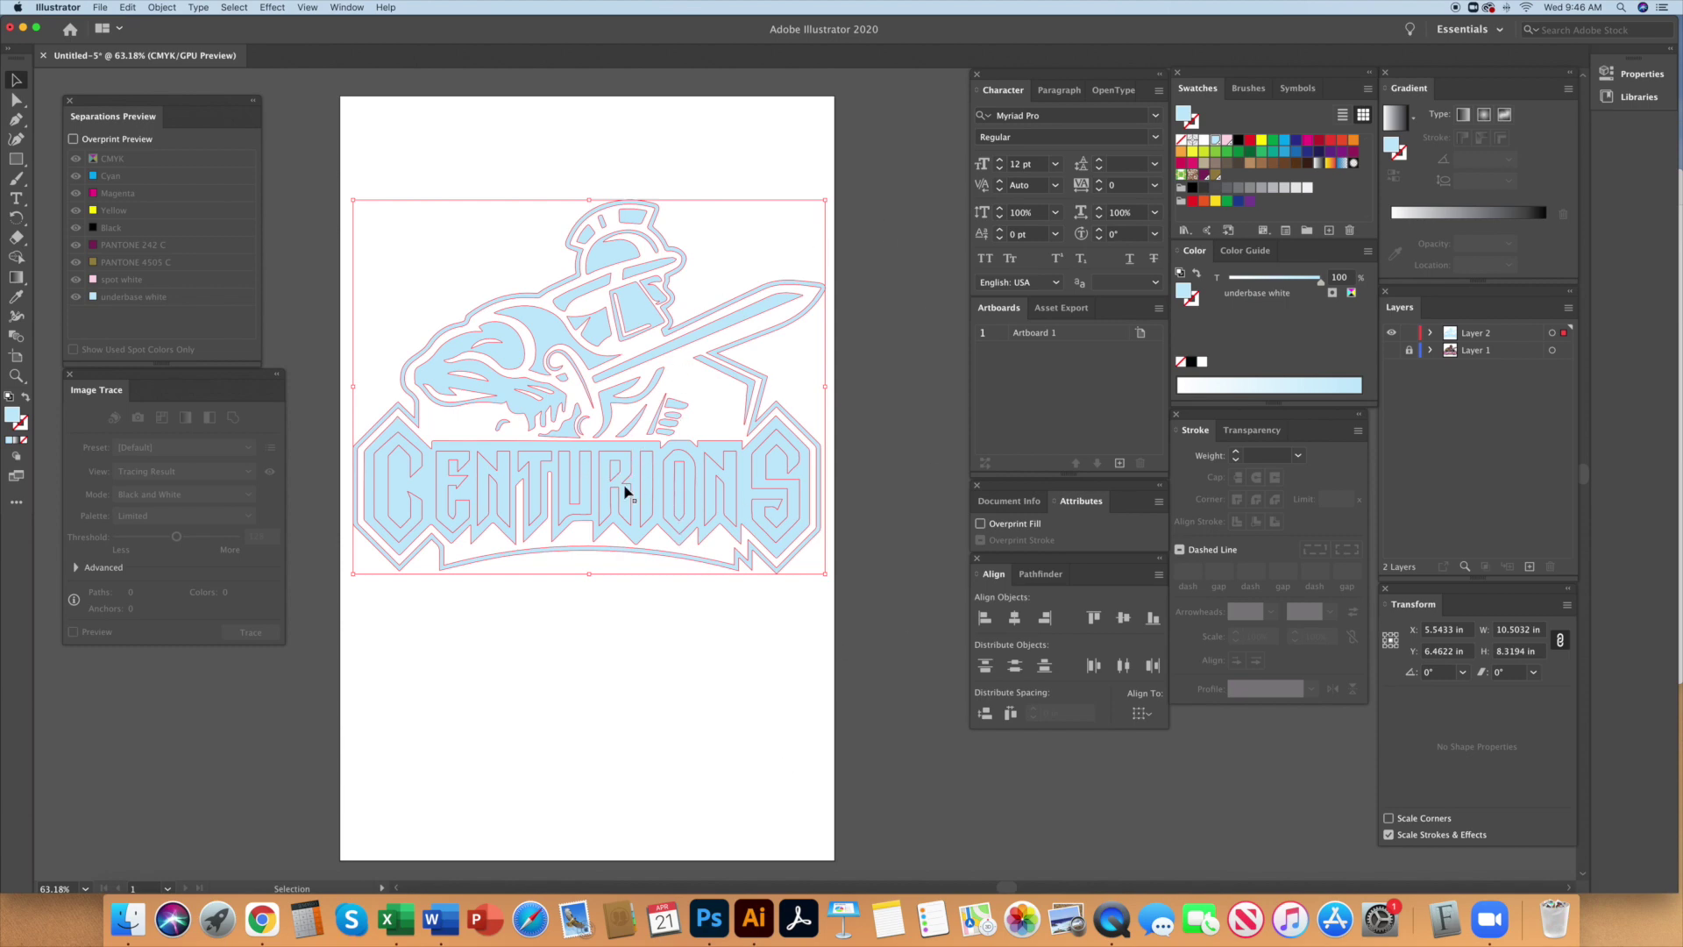
# Merge the underbase white shapes with Pathfinder Merge
pyautogui.click(1040, 573)
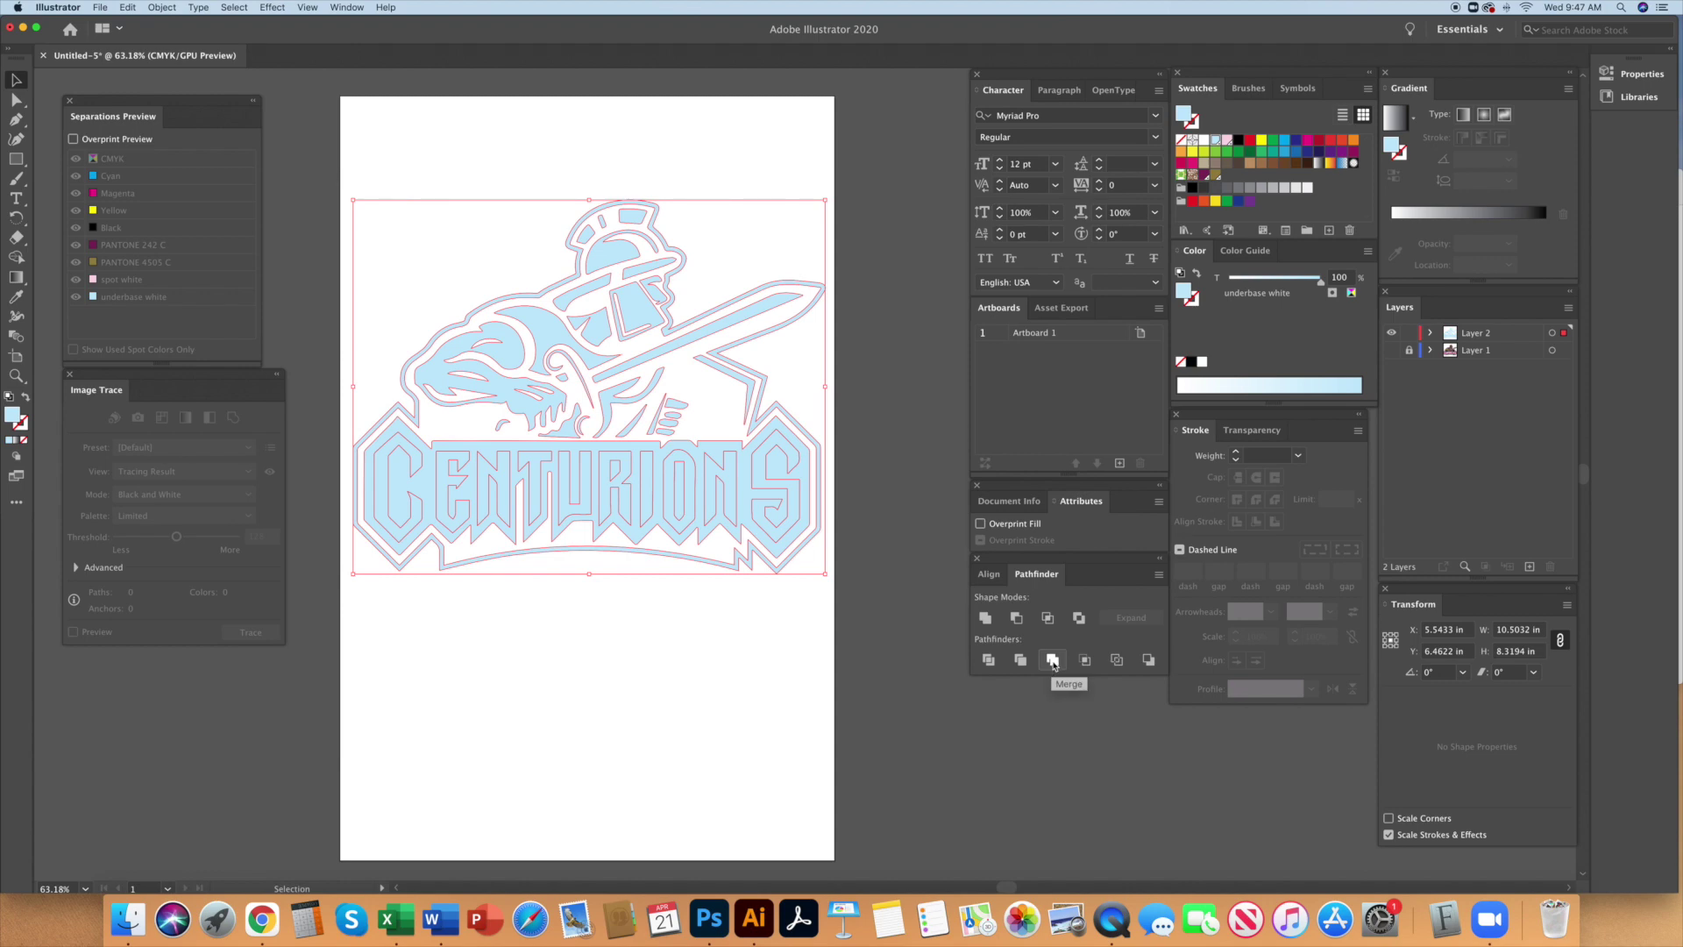
pyautogui.click(1052, 662)
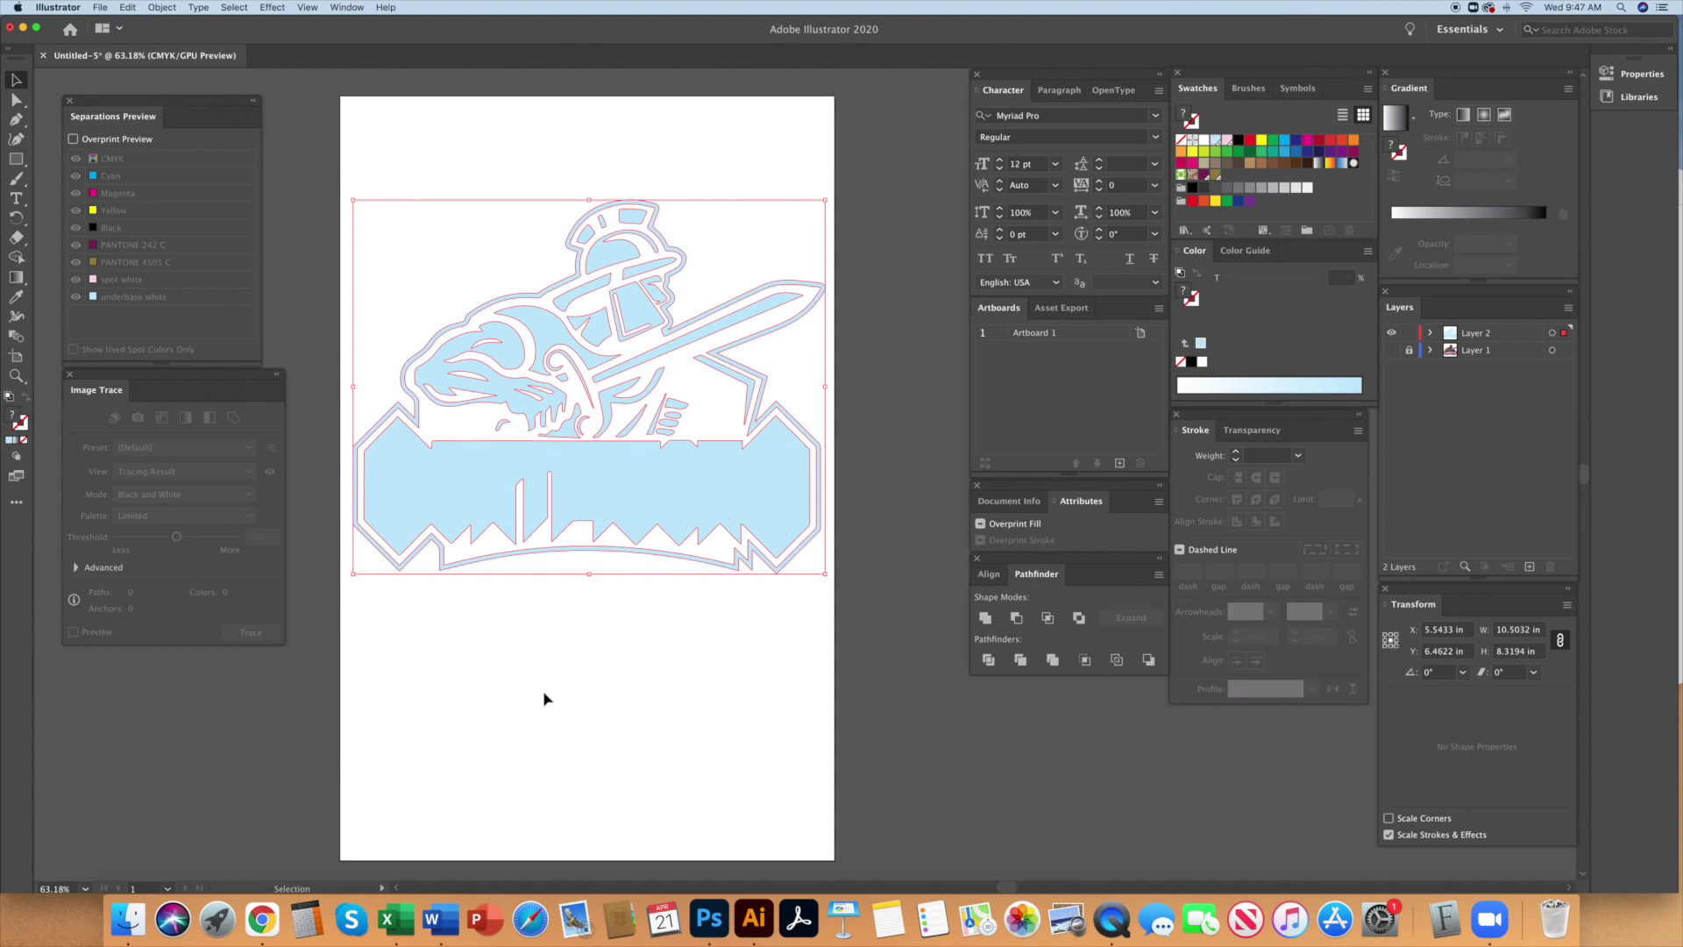
pyautogui.click(563, 681)
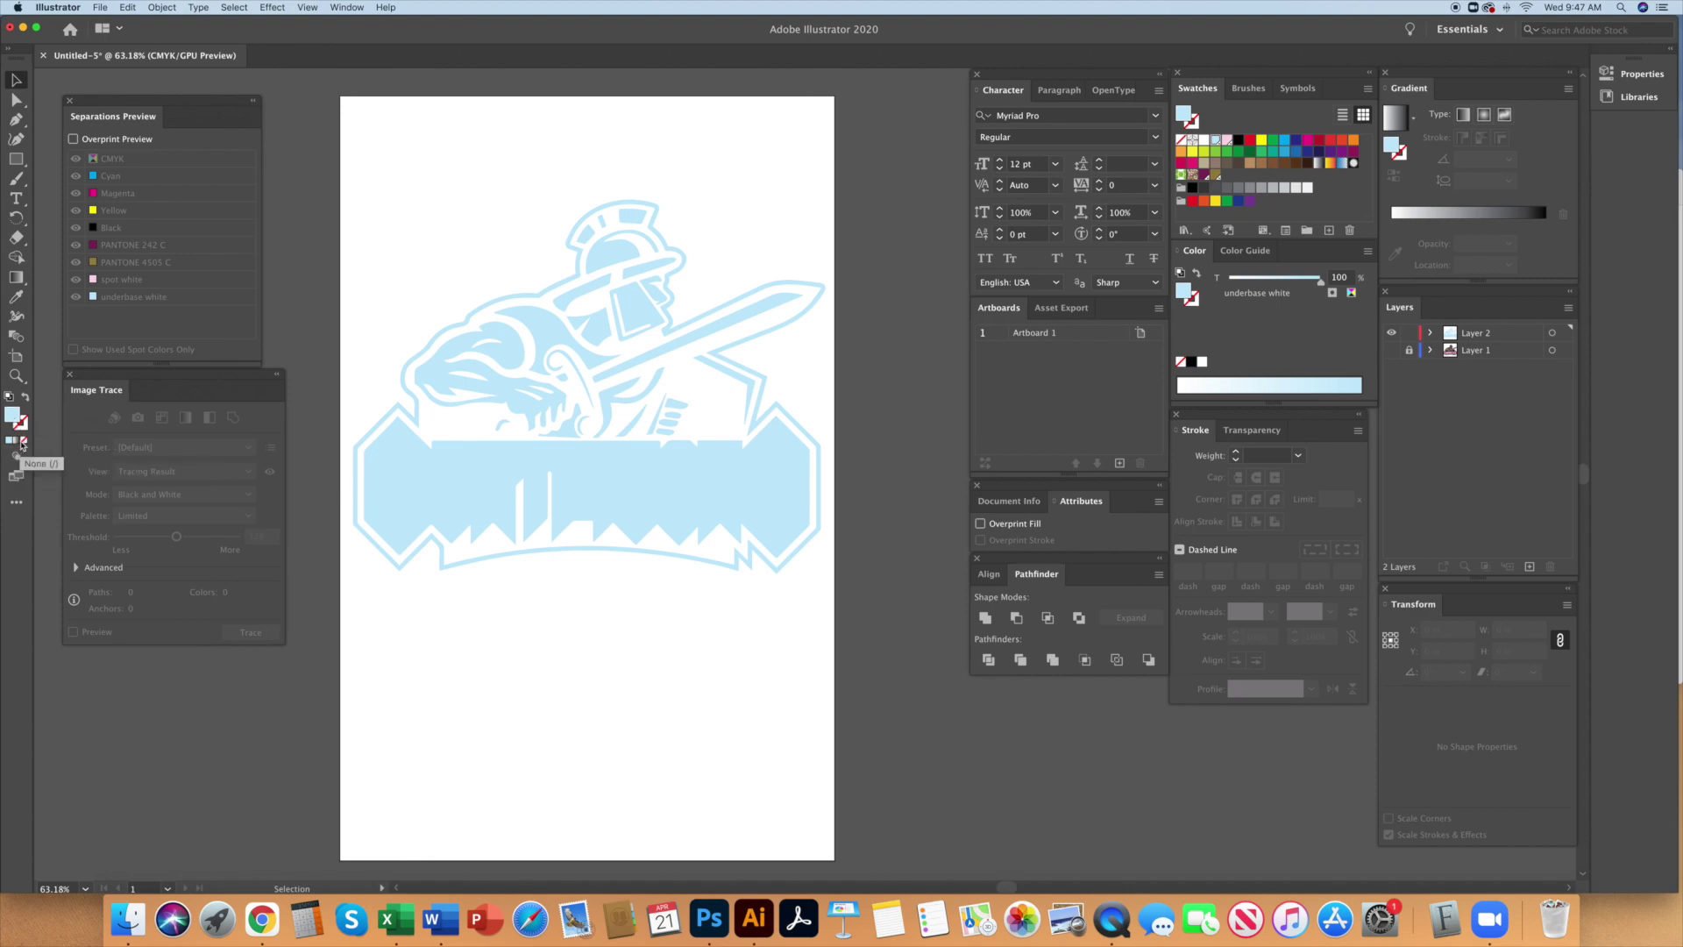
# Clean up by selecting same-fill objects, reselect the underbase artwork, and show Layer 1 again
pyautogui.click(25, 444)
pyautogui.click(235, 7)
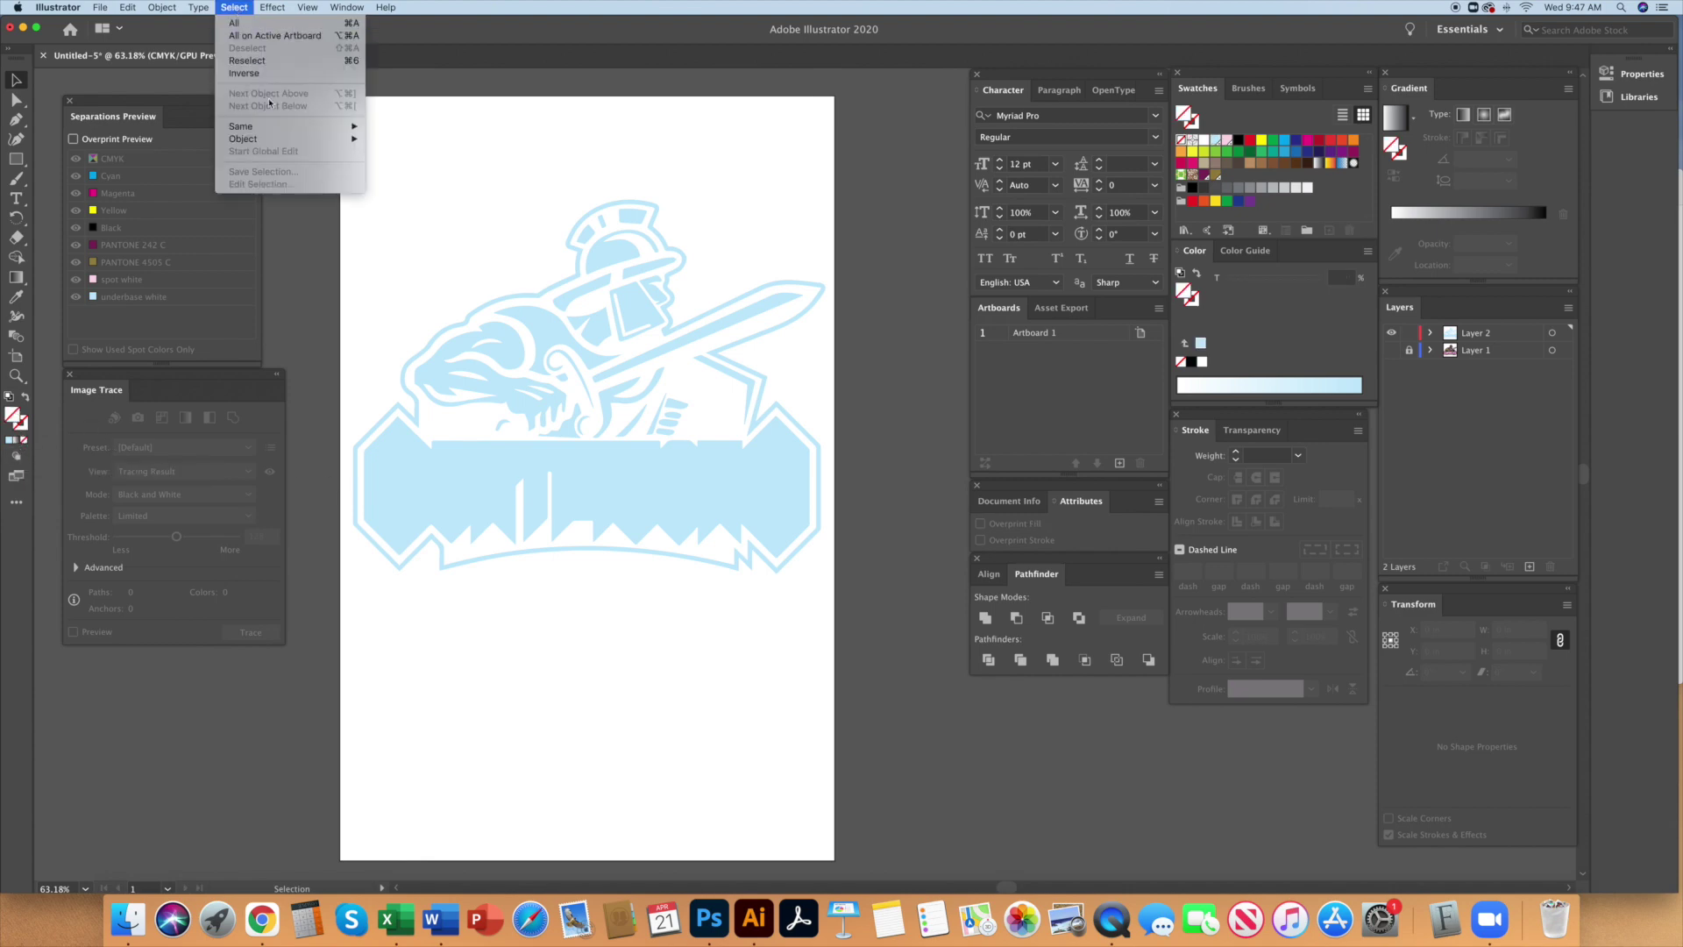
pyautogui.moveTo(263, 126)
pyautogui.click(404, 183)
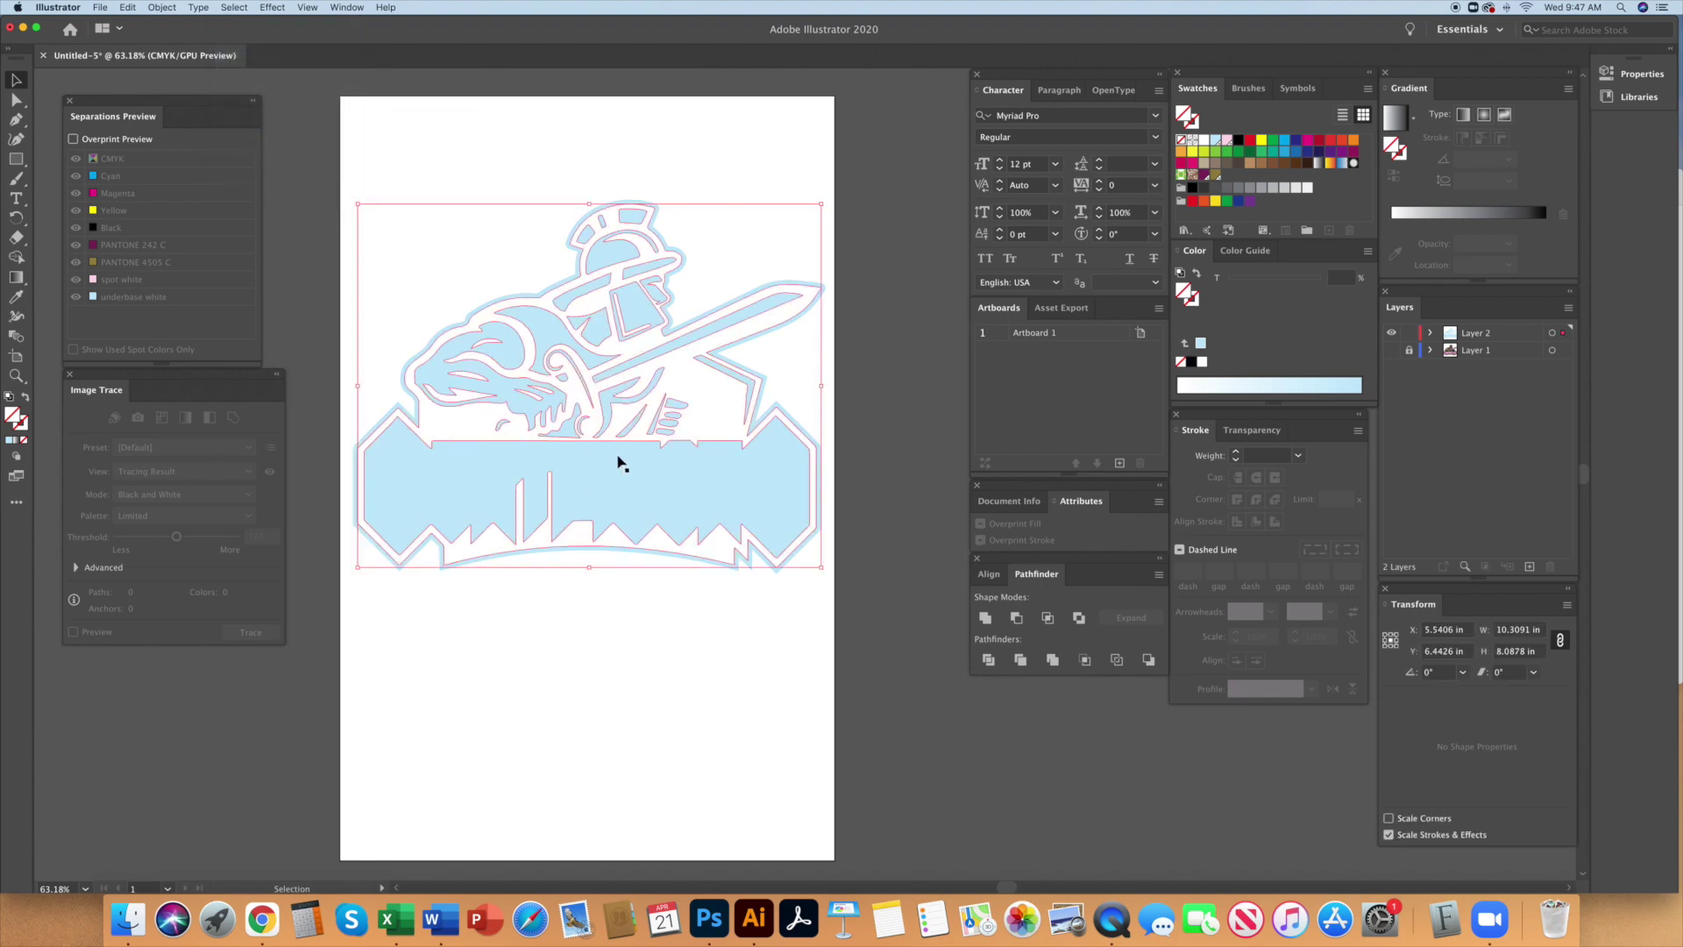
pyautogui.click(576, 403)
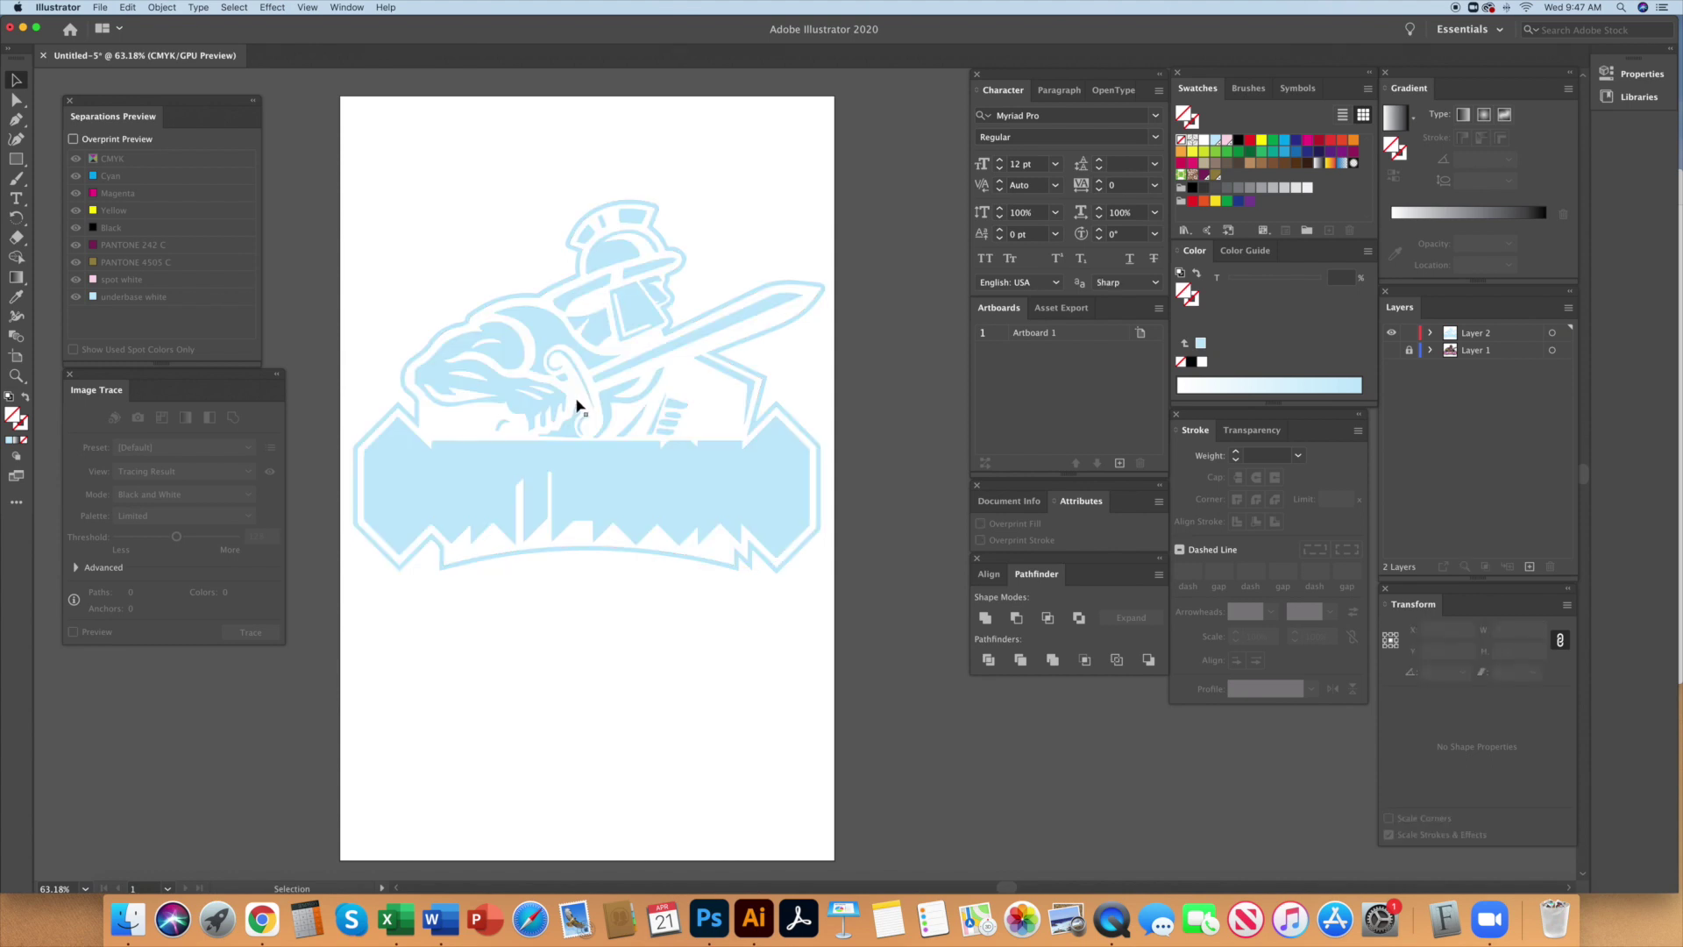
pyautogui.click(484, 481)
pyautogui.click(1391, 351)
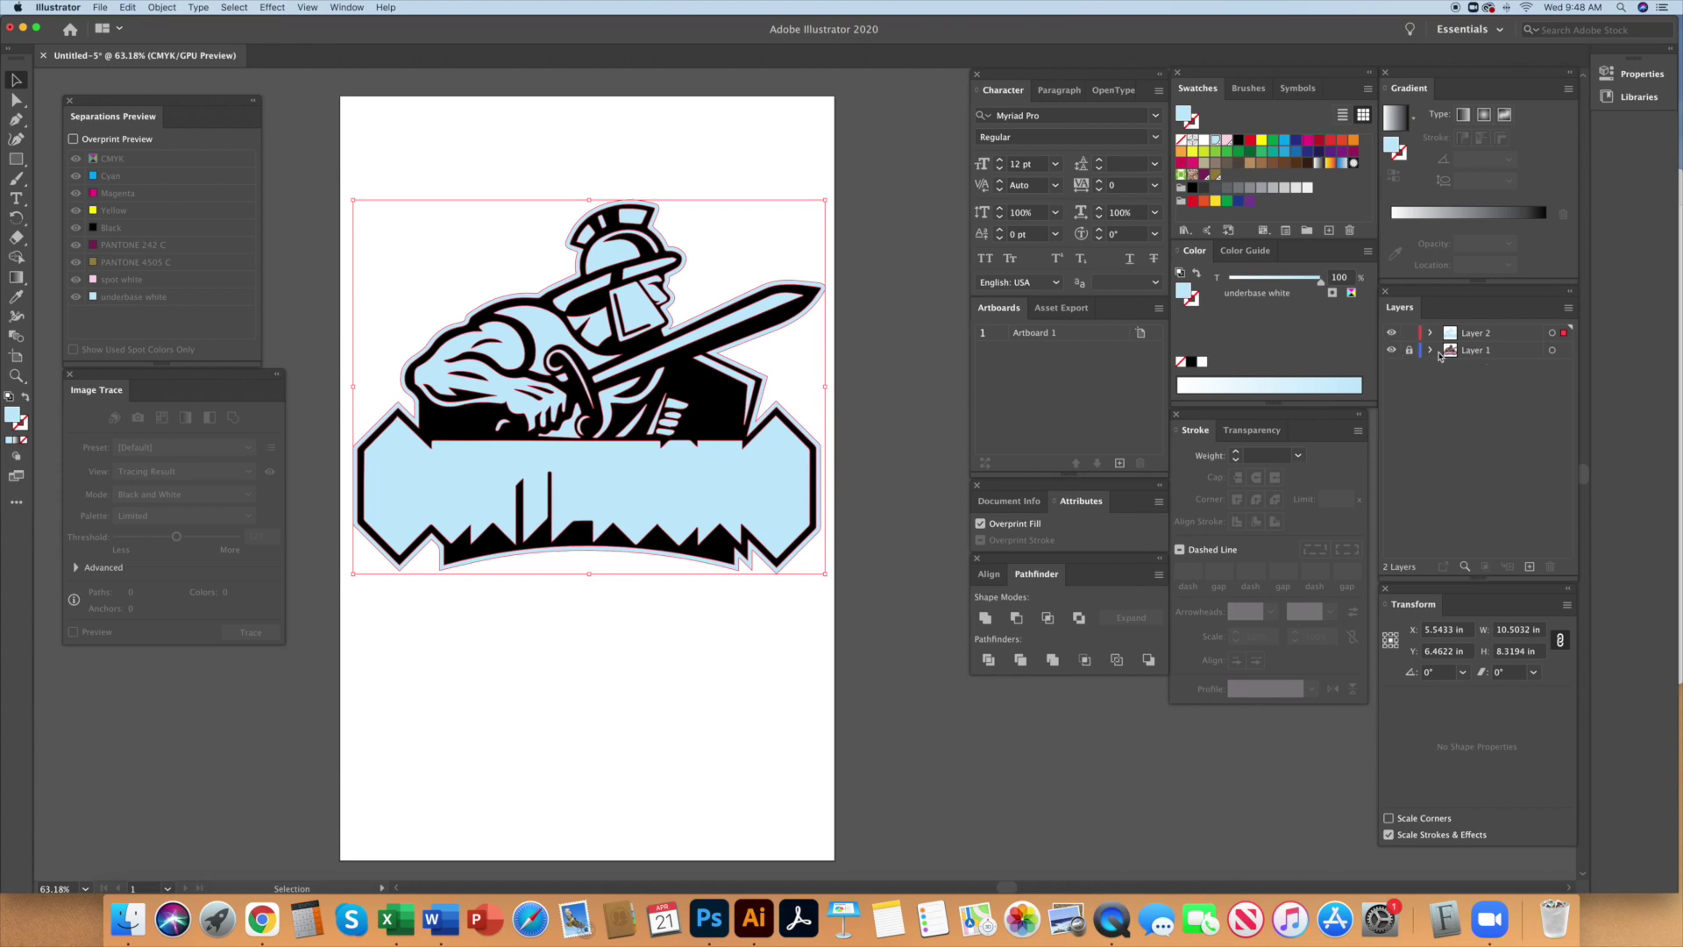
# Toggle layer visibility to compare the underbase white art with the coloured logo
pyautogui.click(1391, 334)
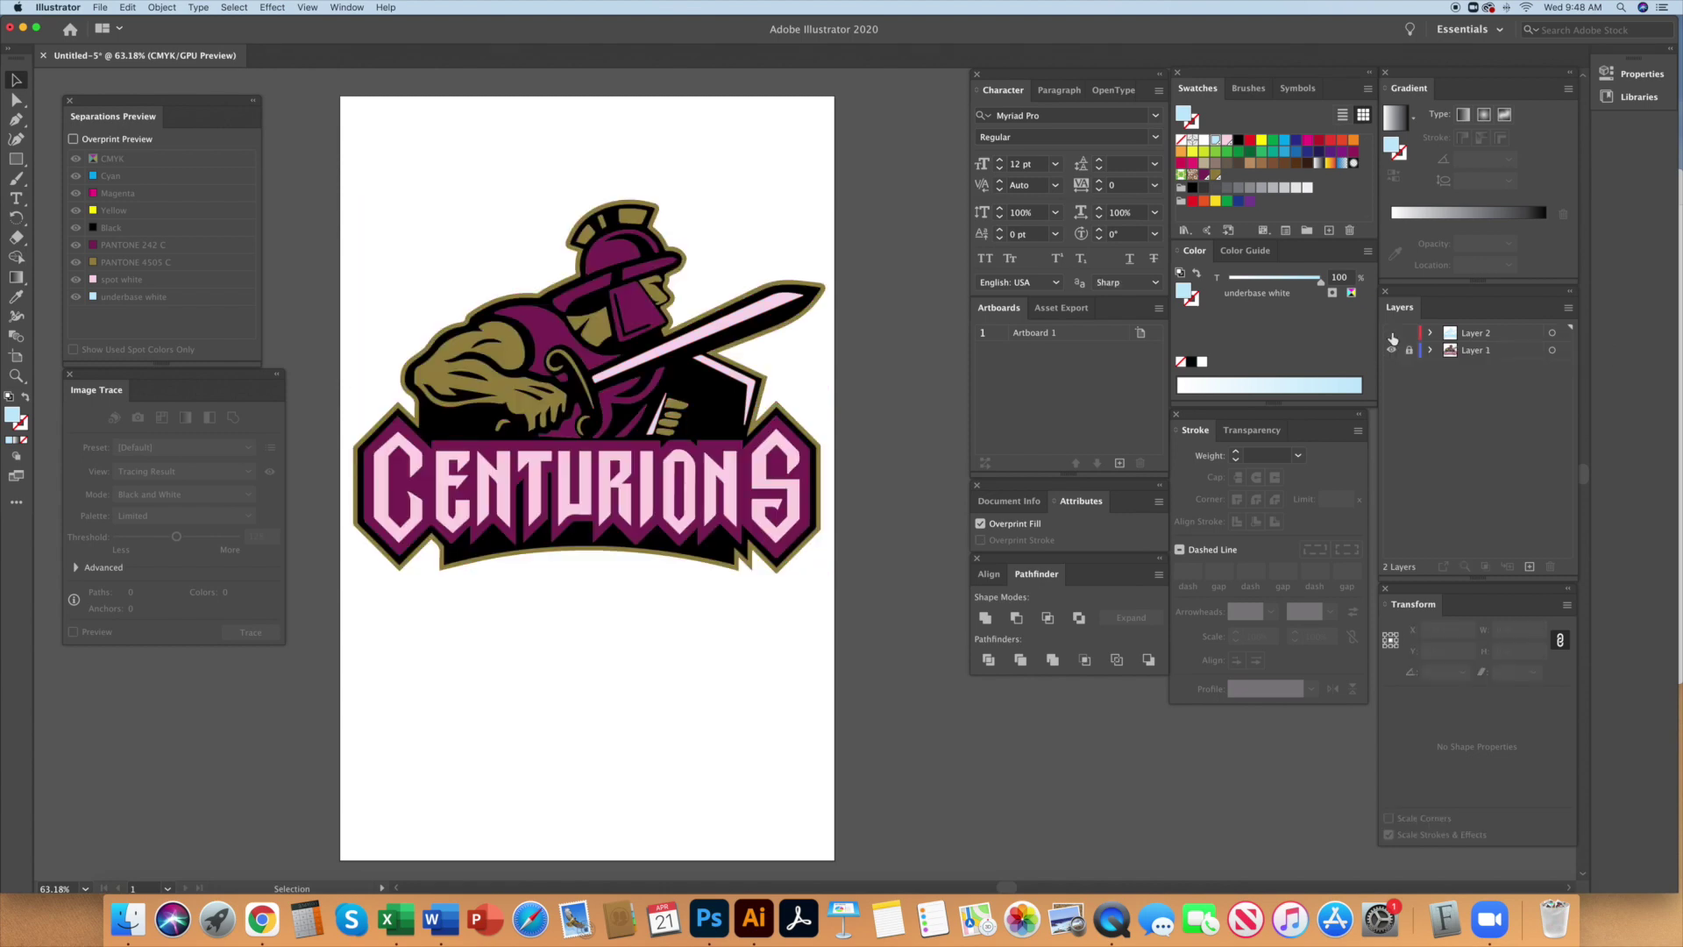
pyautogui.click(1391, 334)
pyautogui.click(1391, 334)
pyautogui.click(1391, 334)
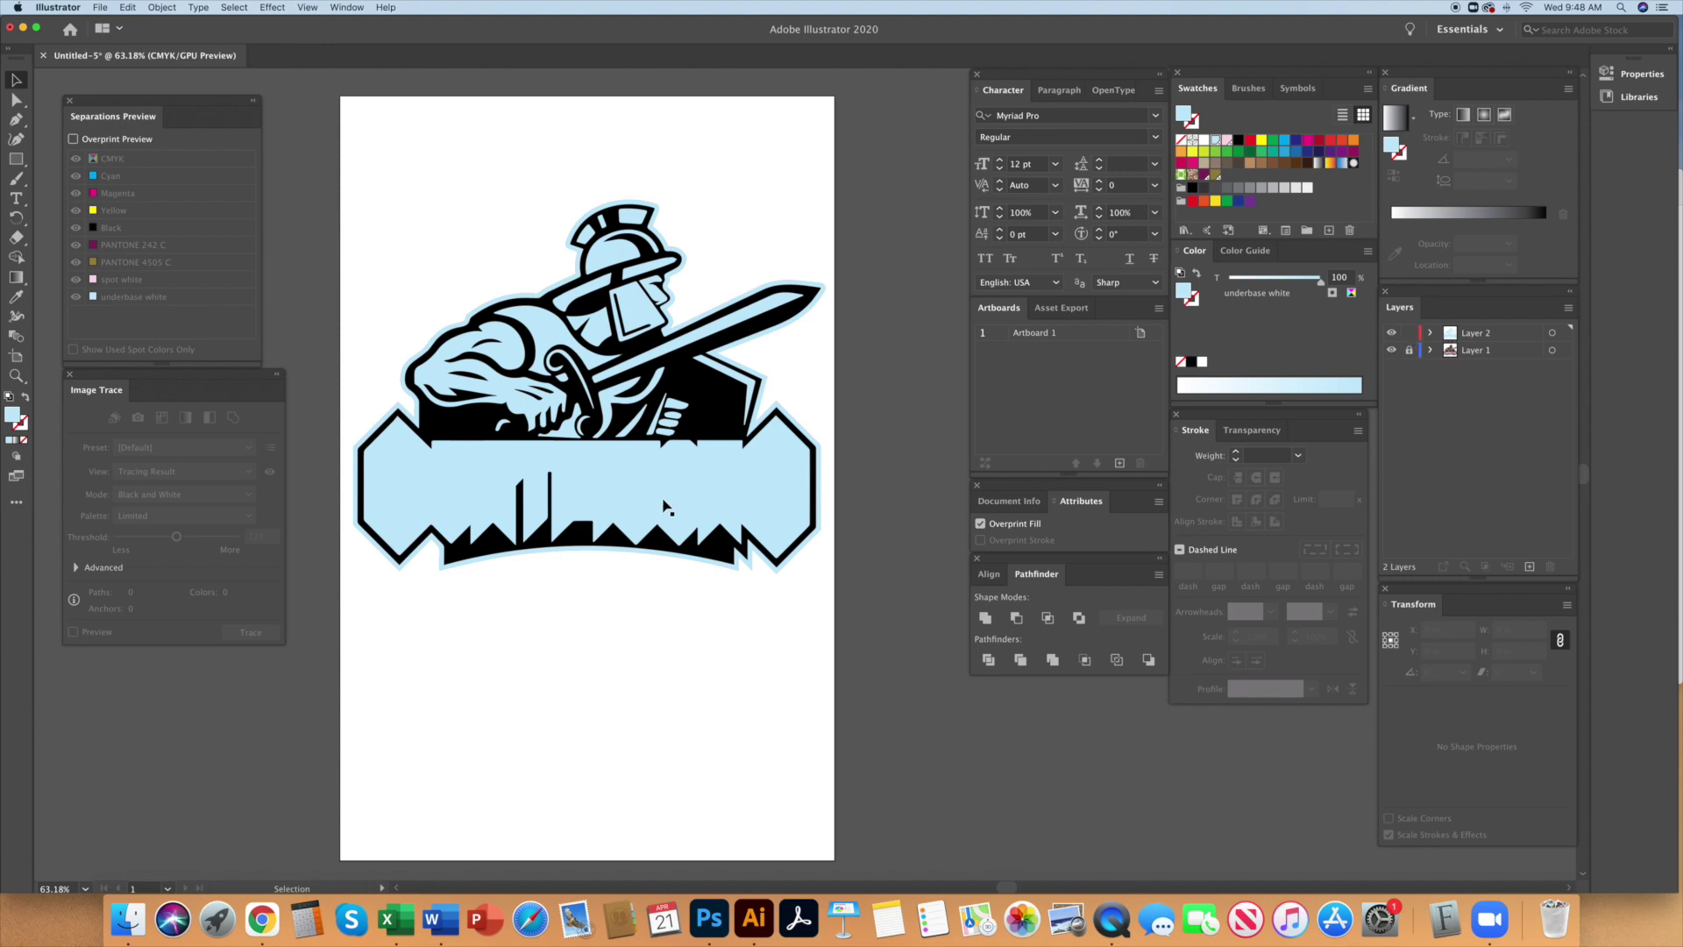
# Select all the underbase artwork and give it a red stroke
pyautogui.scroll(5, 660, 285)
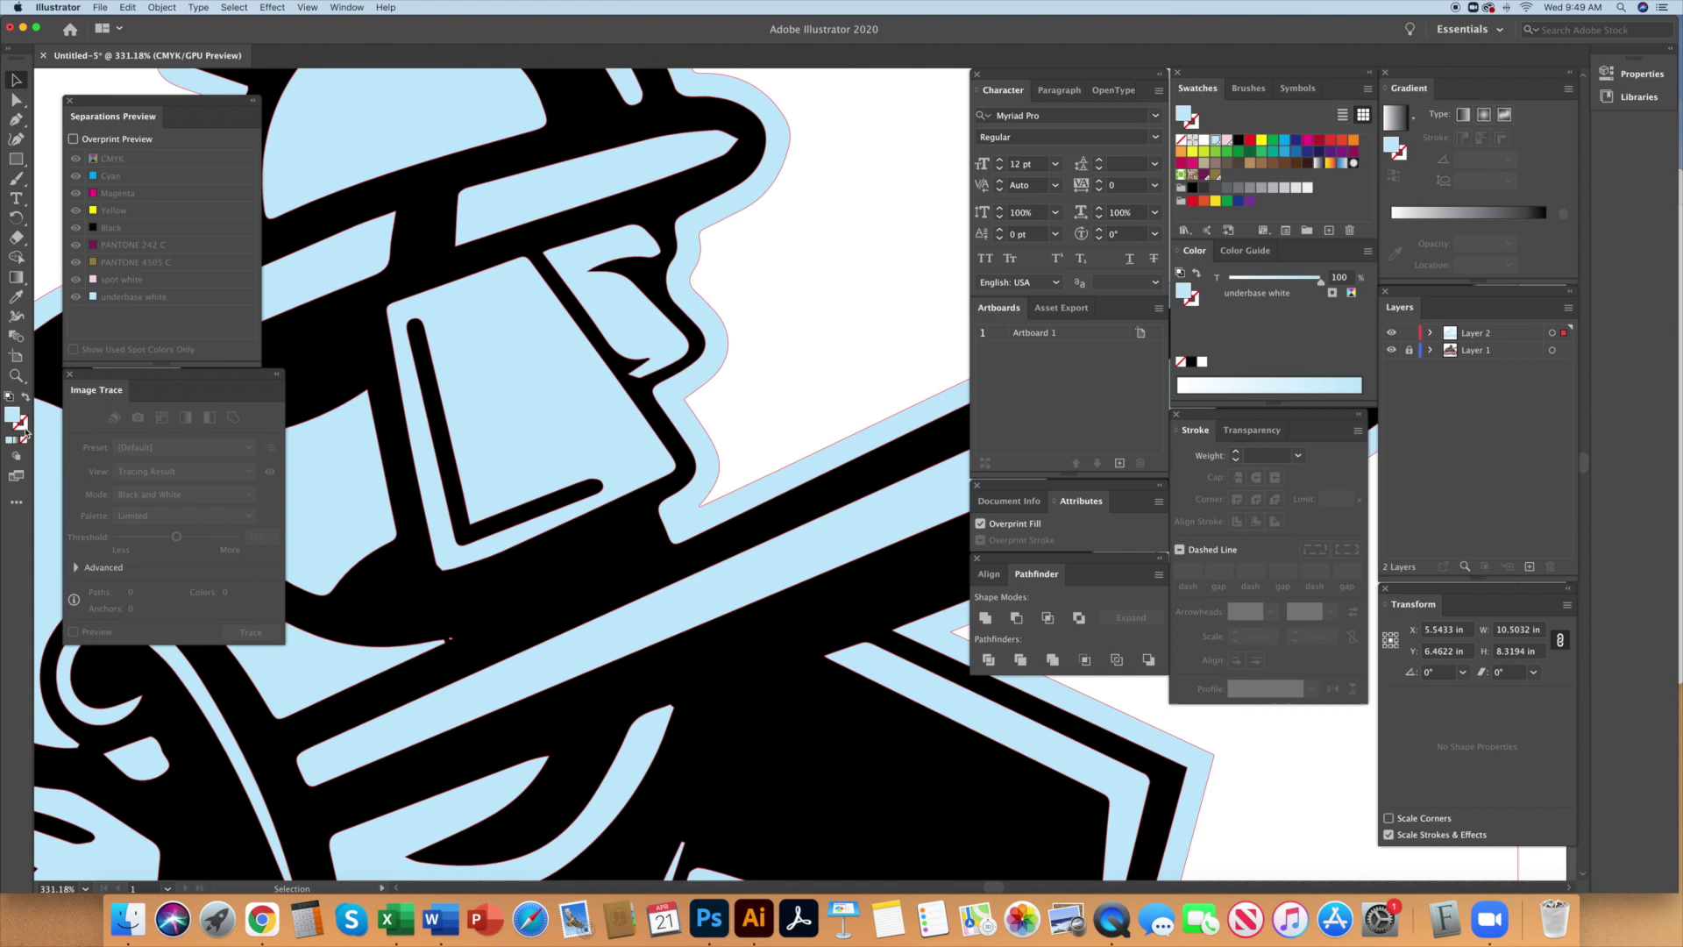
pyautogui.press('super+a')
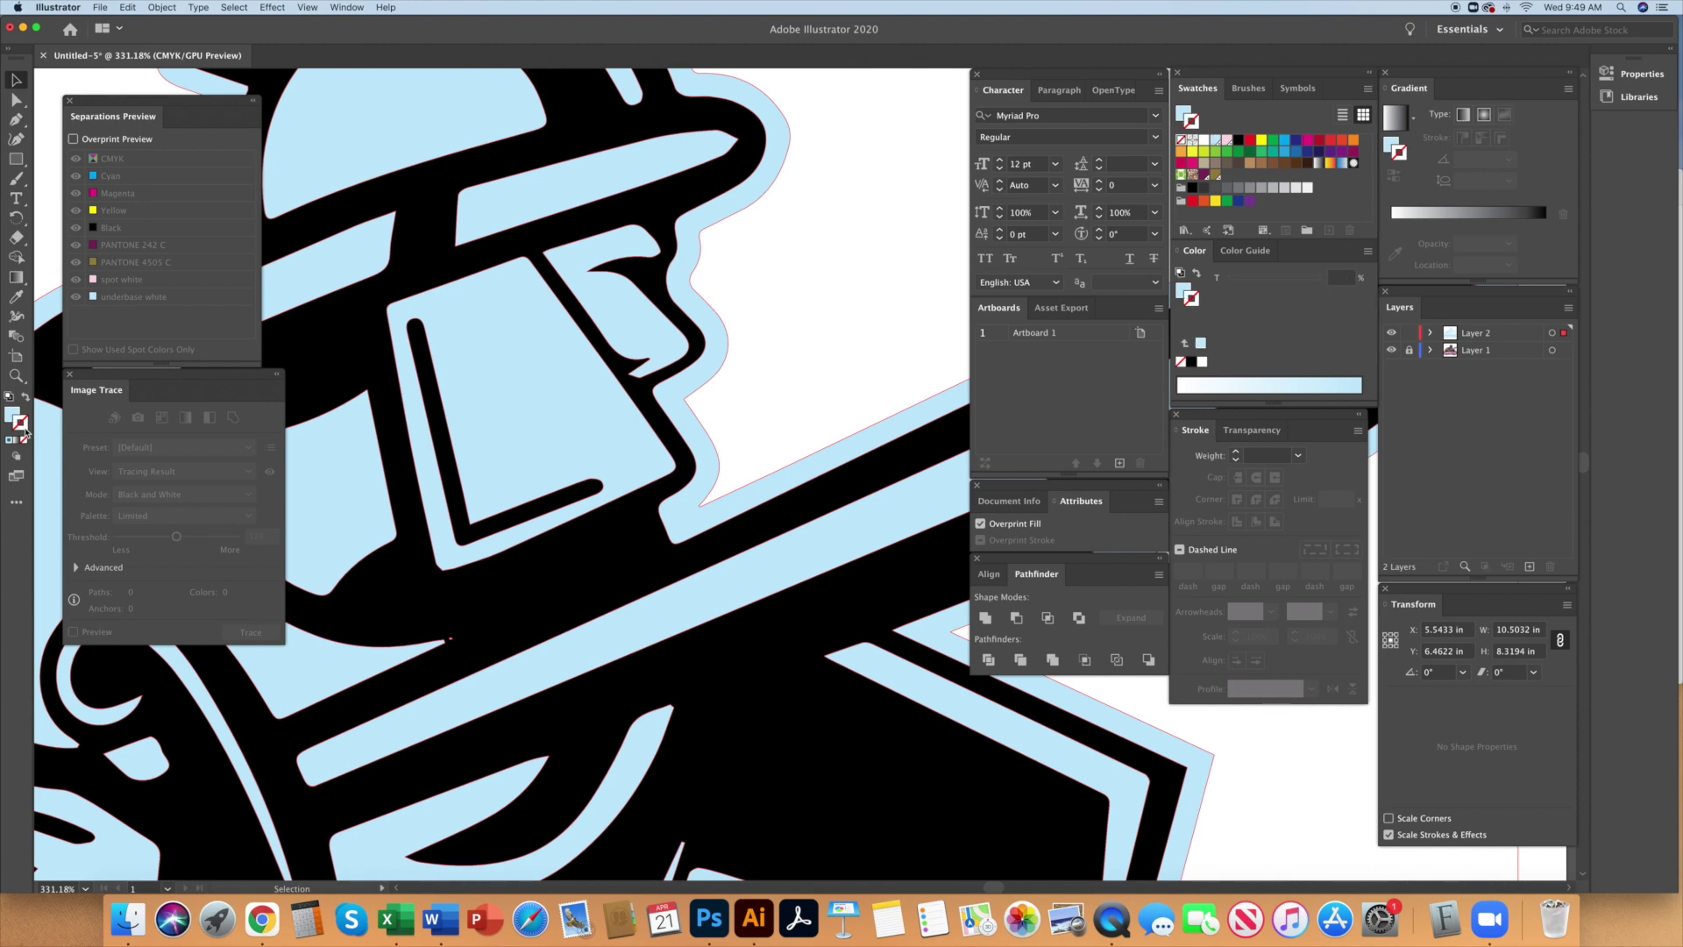
pyautogui.click(1192, 202)
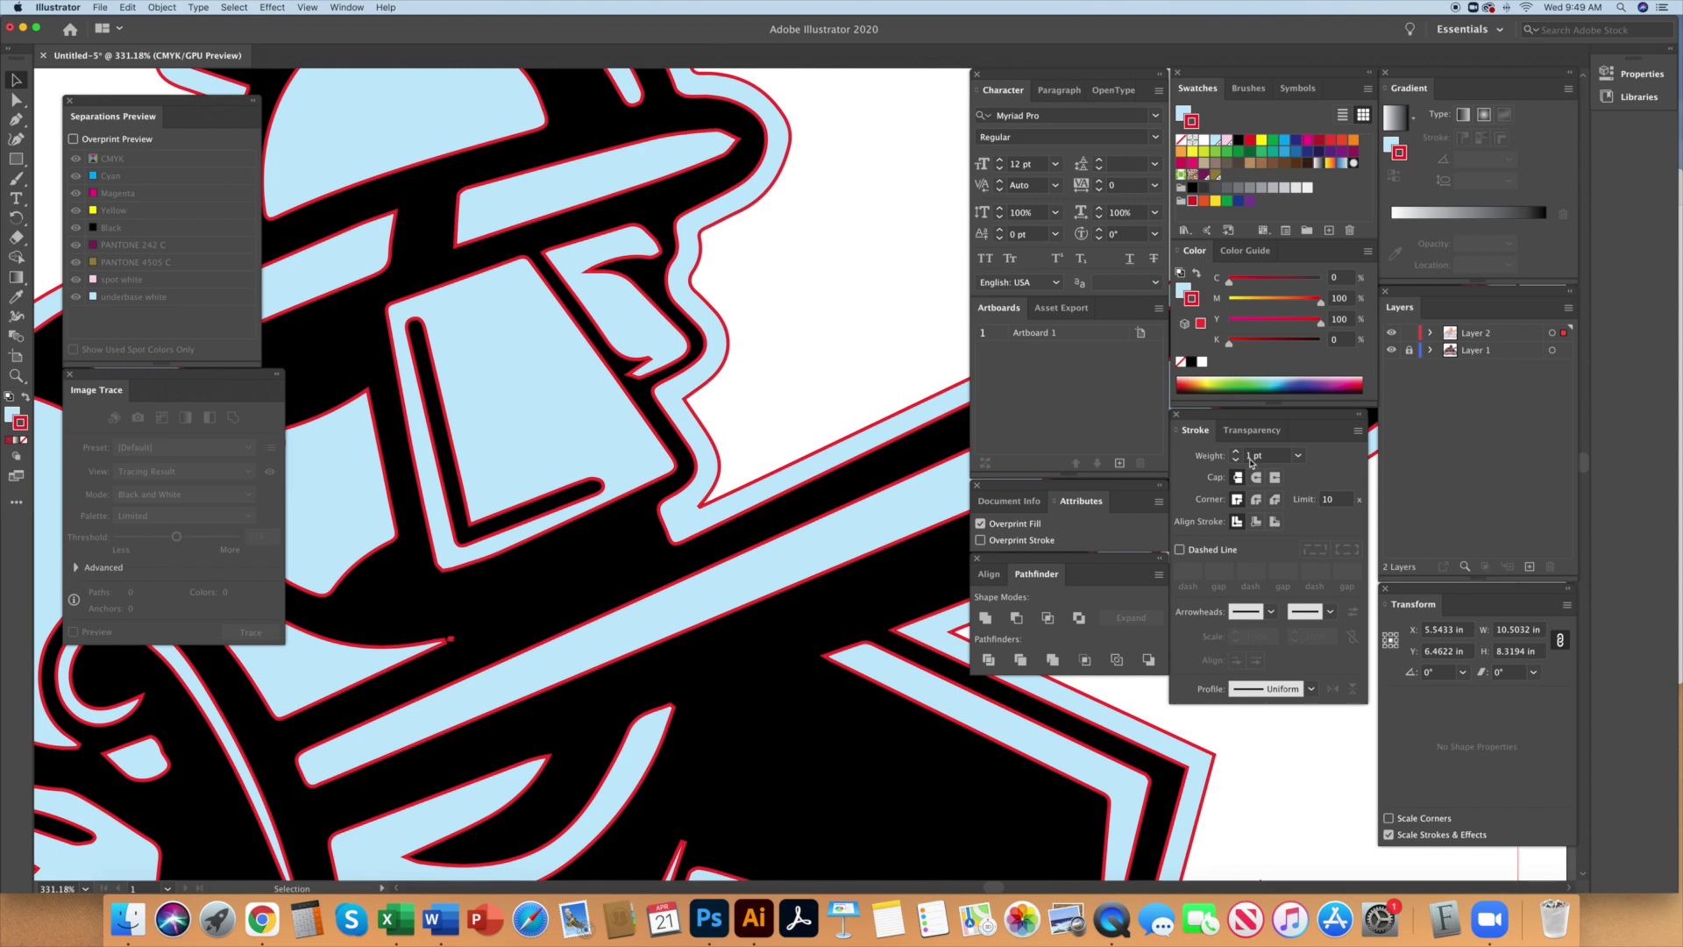
pyautogui.click(162, 7)
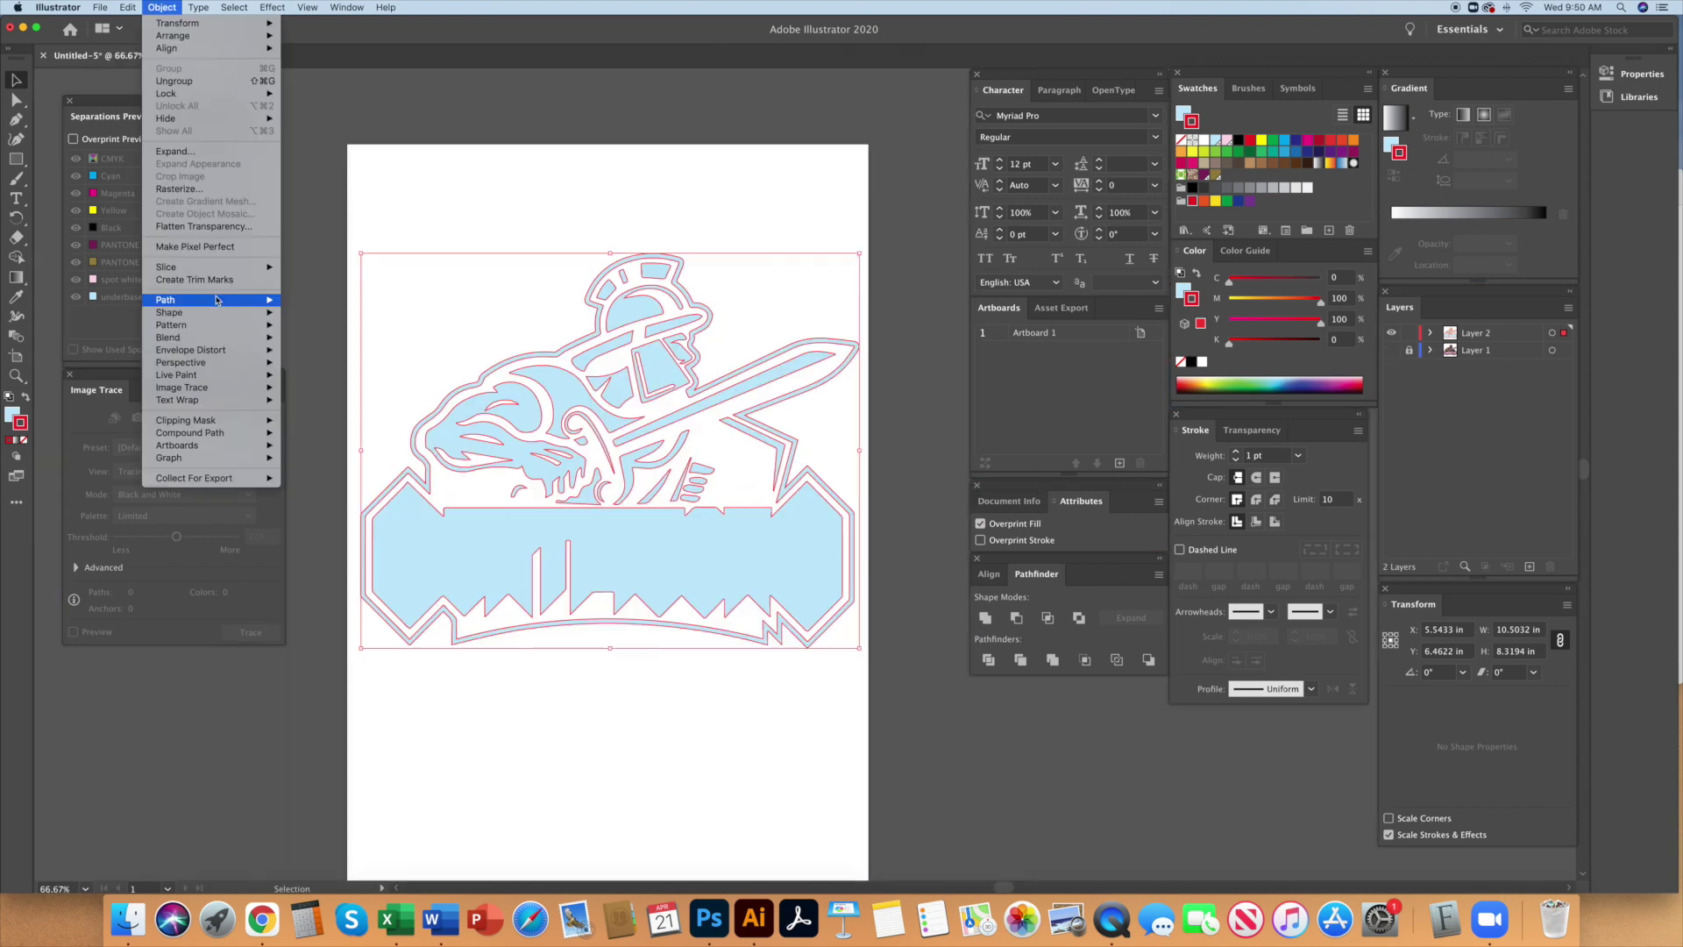
# Outline the red strokes into filled shapes
pyautogui.moveTo(220, 300)
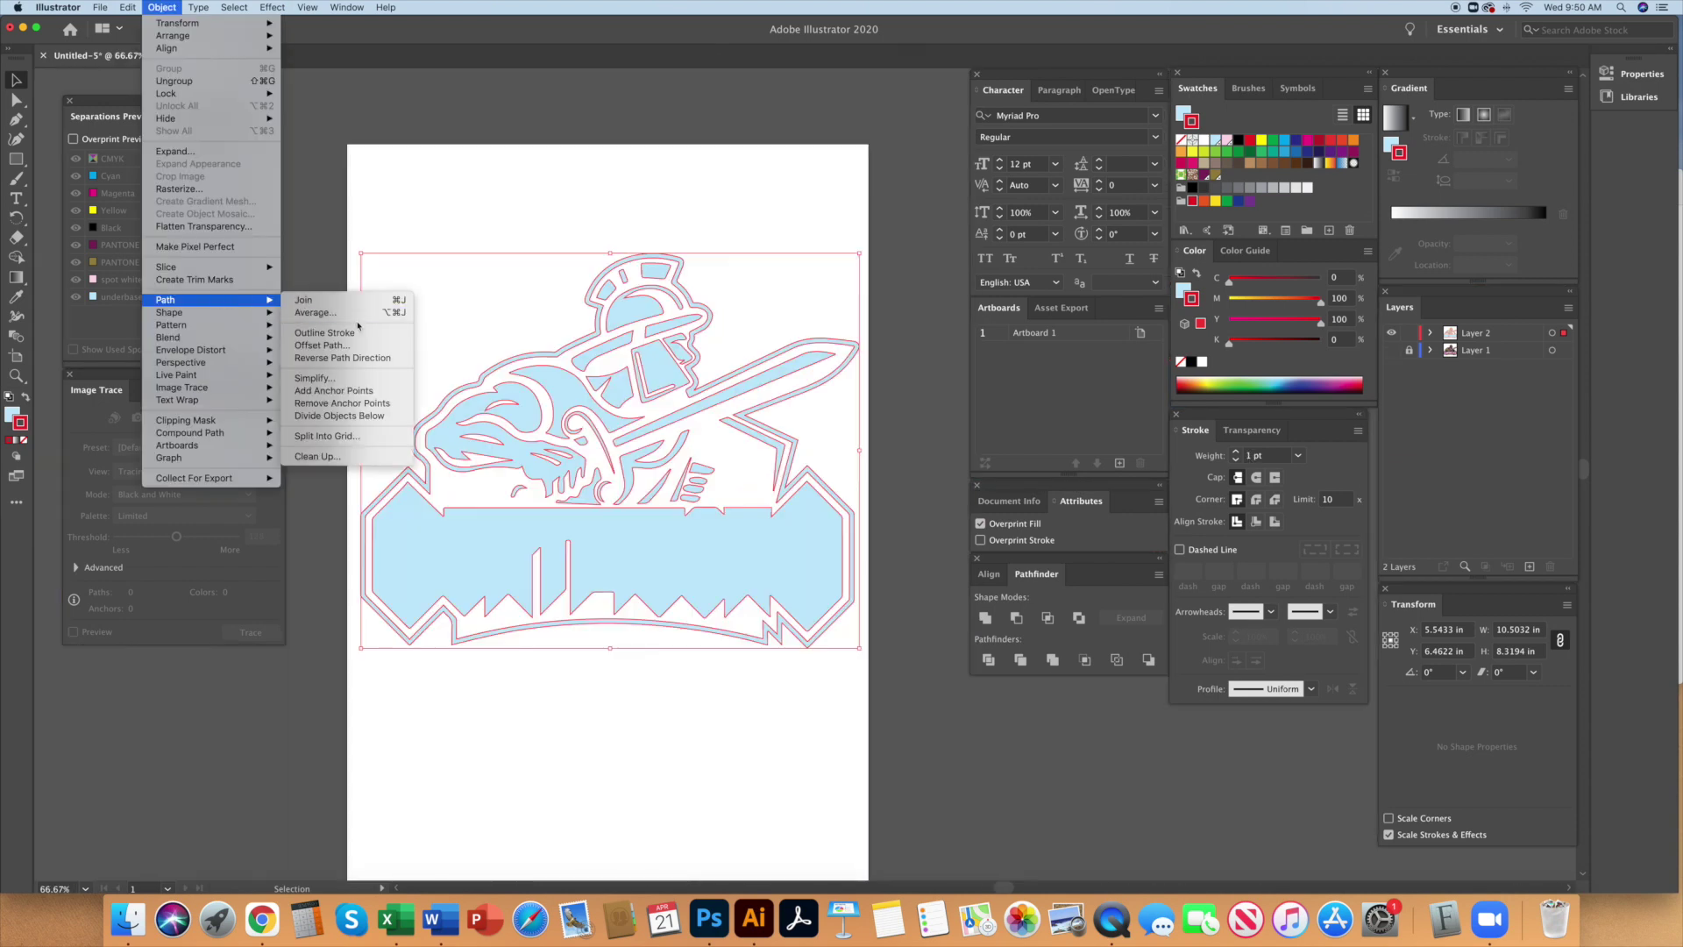
pyautogui.click(324, 333)
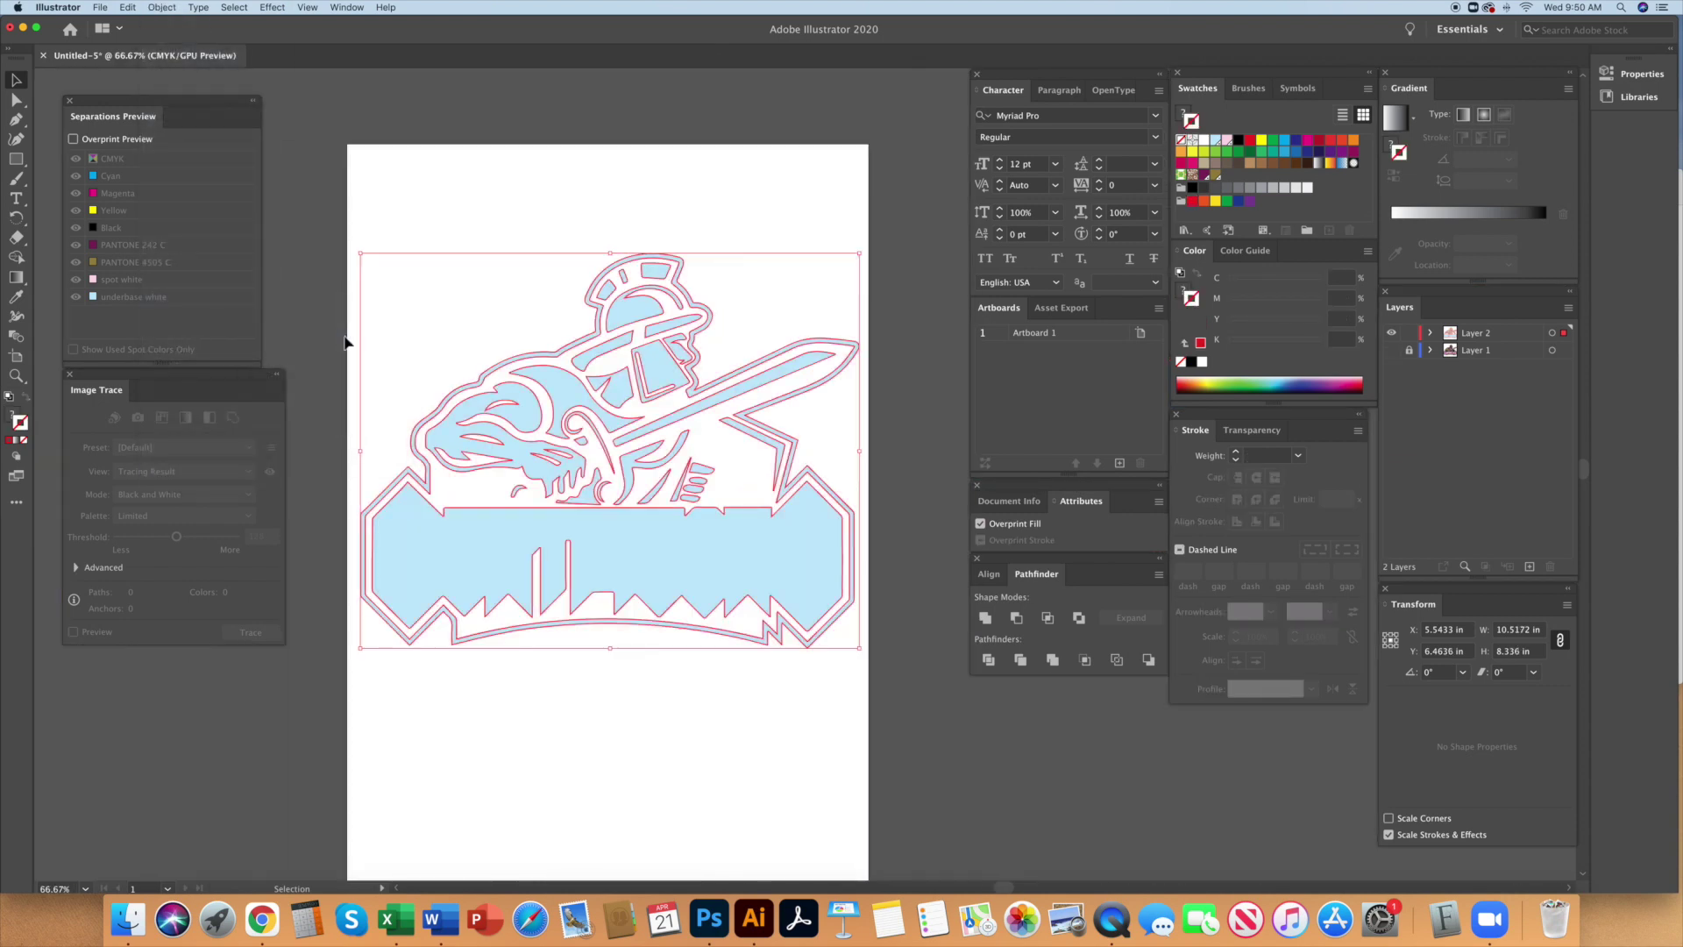
pyautogui.press('super+1')
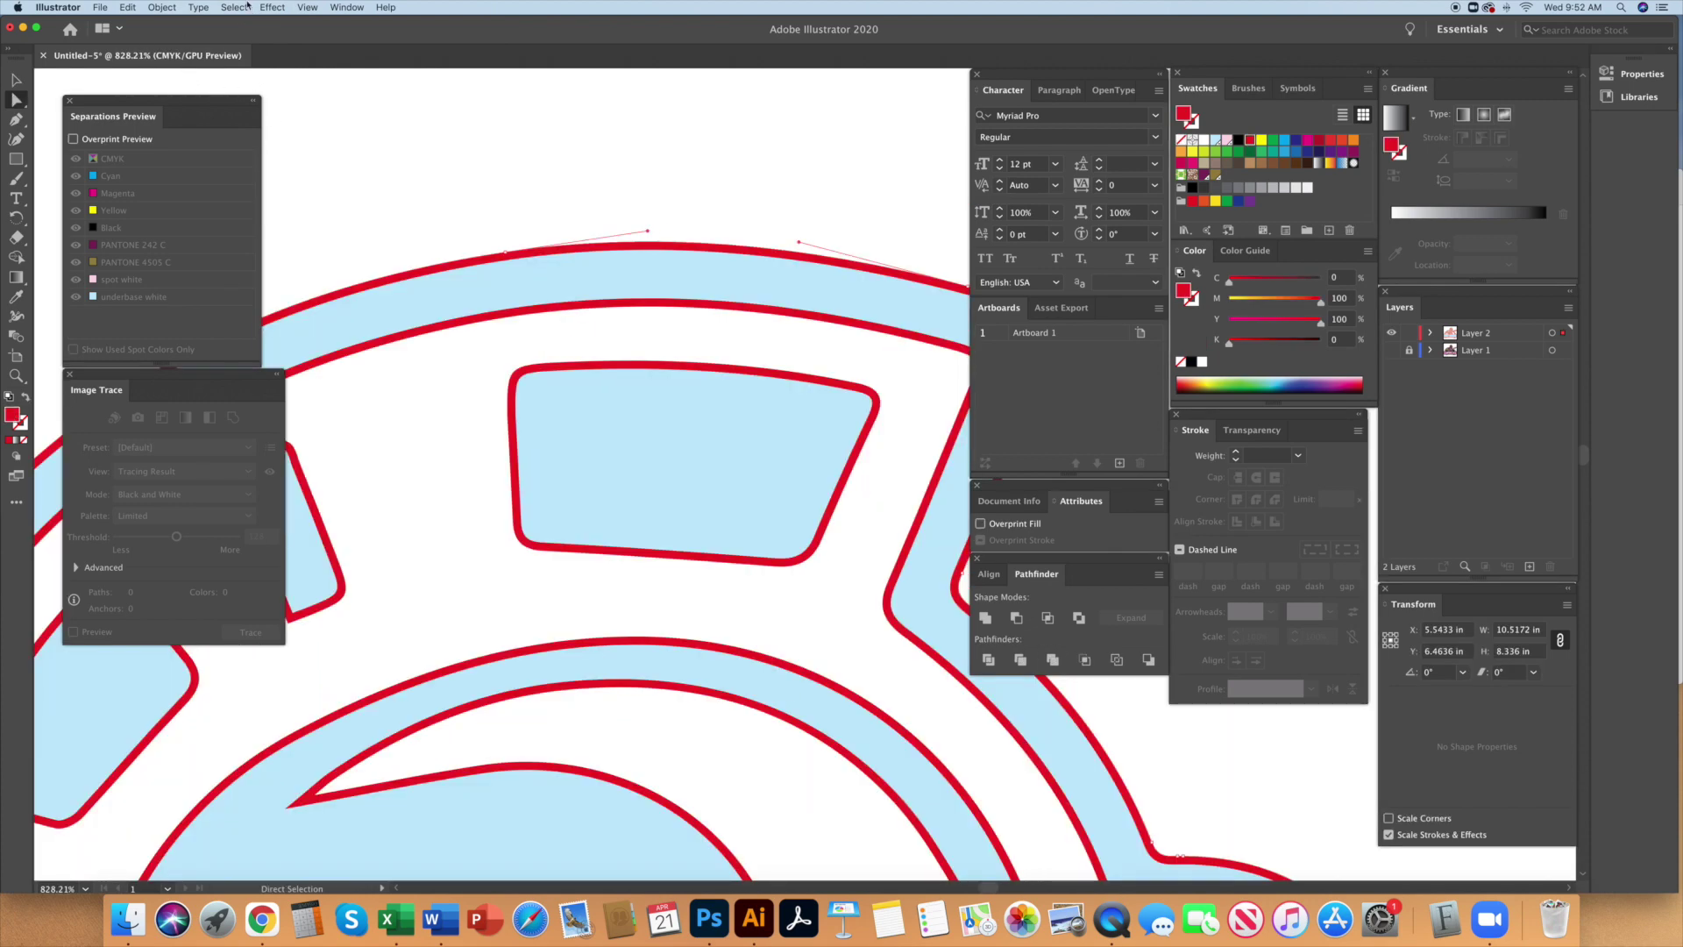
# Select all shapes with the red fill and delete them to choke the underbase
pyautogui.click(235, 7)
pyautogui.moveTo(296, 129)
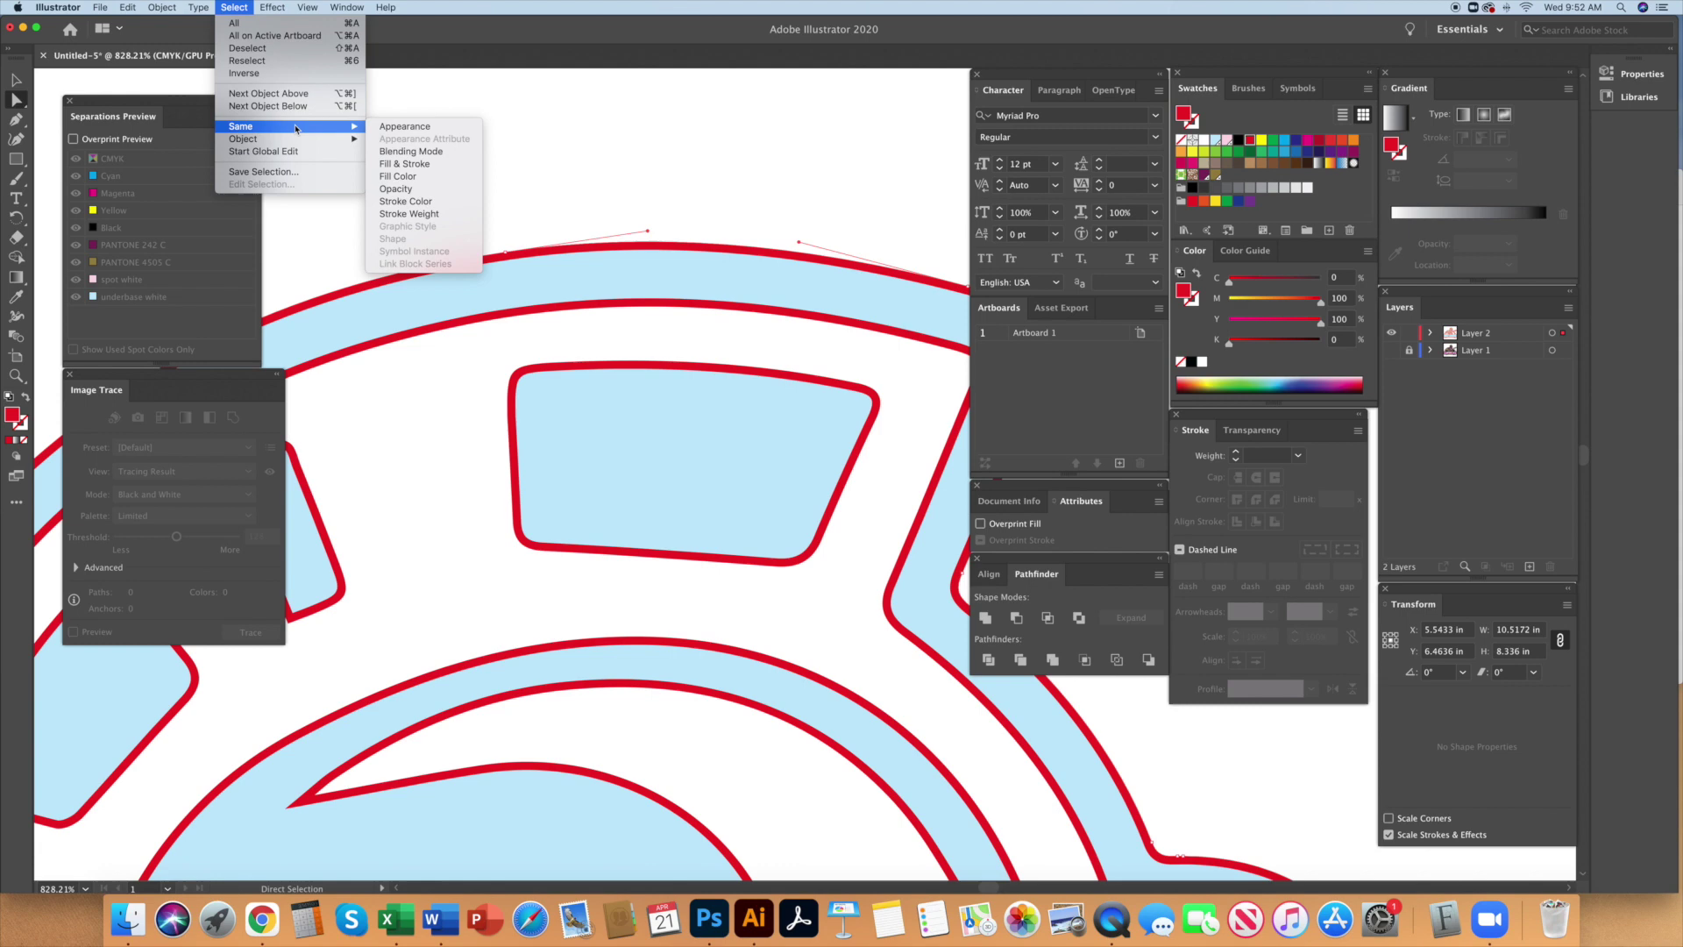
pyautogui.click(403, 175)
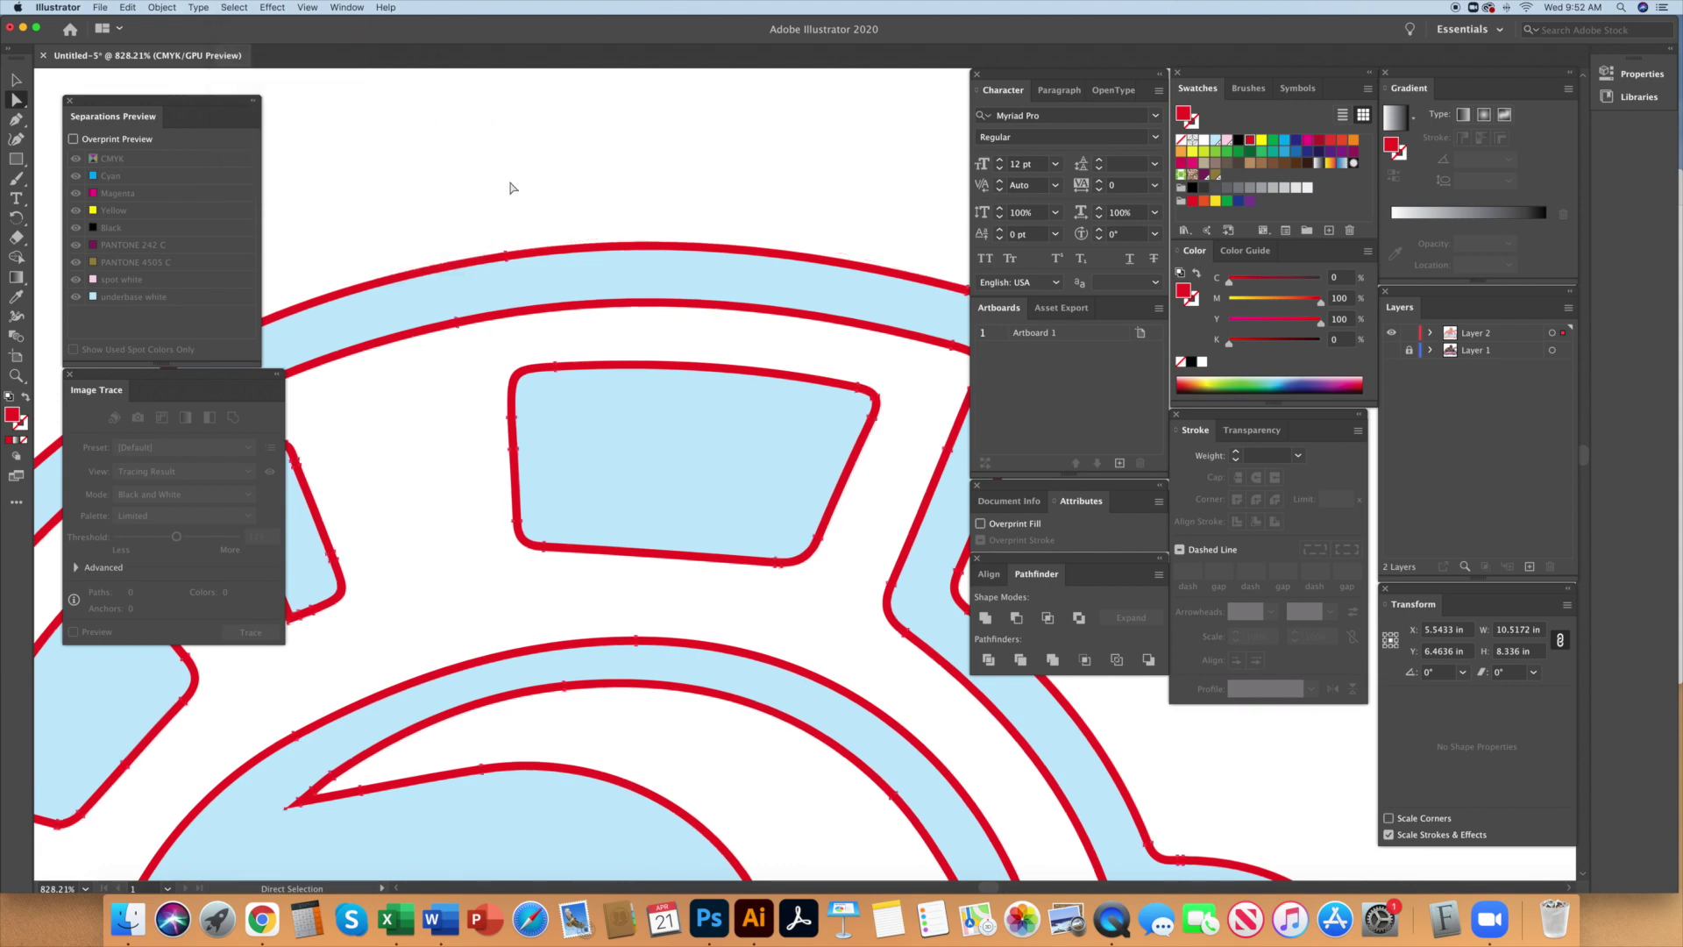
pyautogui.press('Delete')
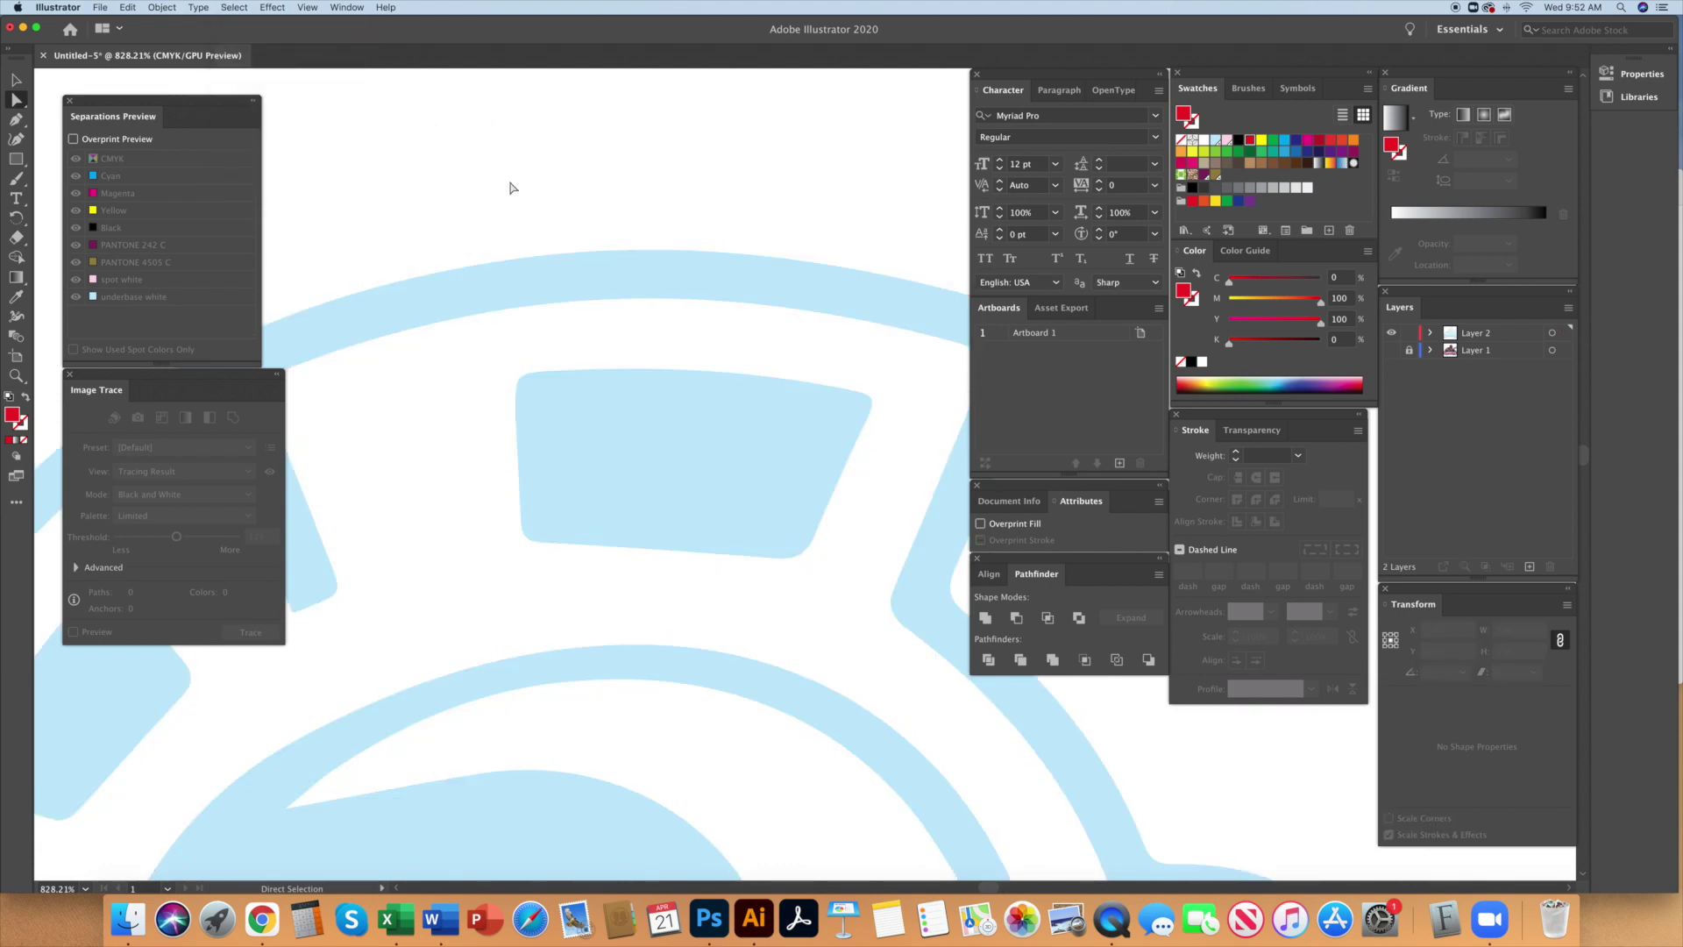
pyautogui.scroll(-5, 575, 432)
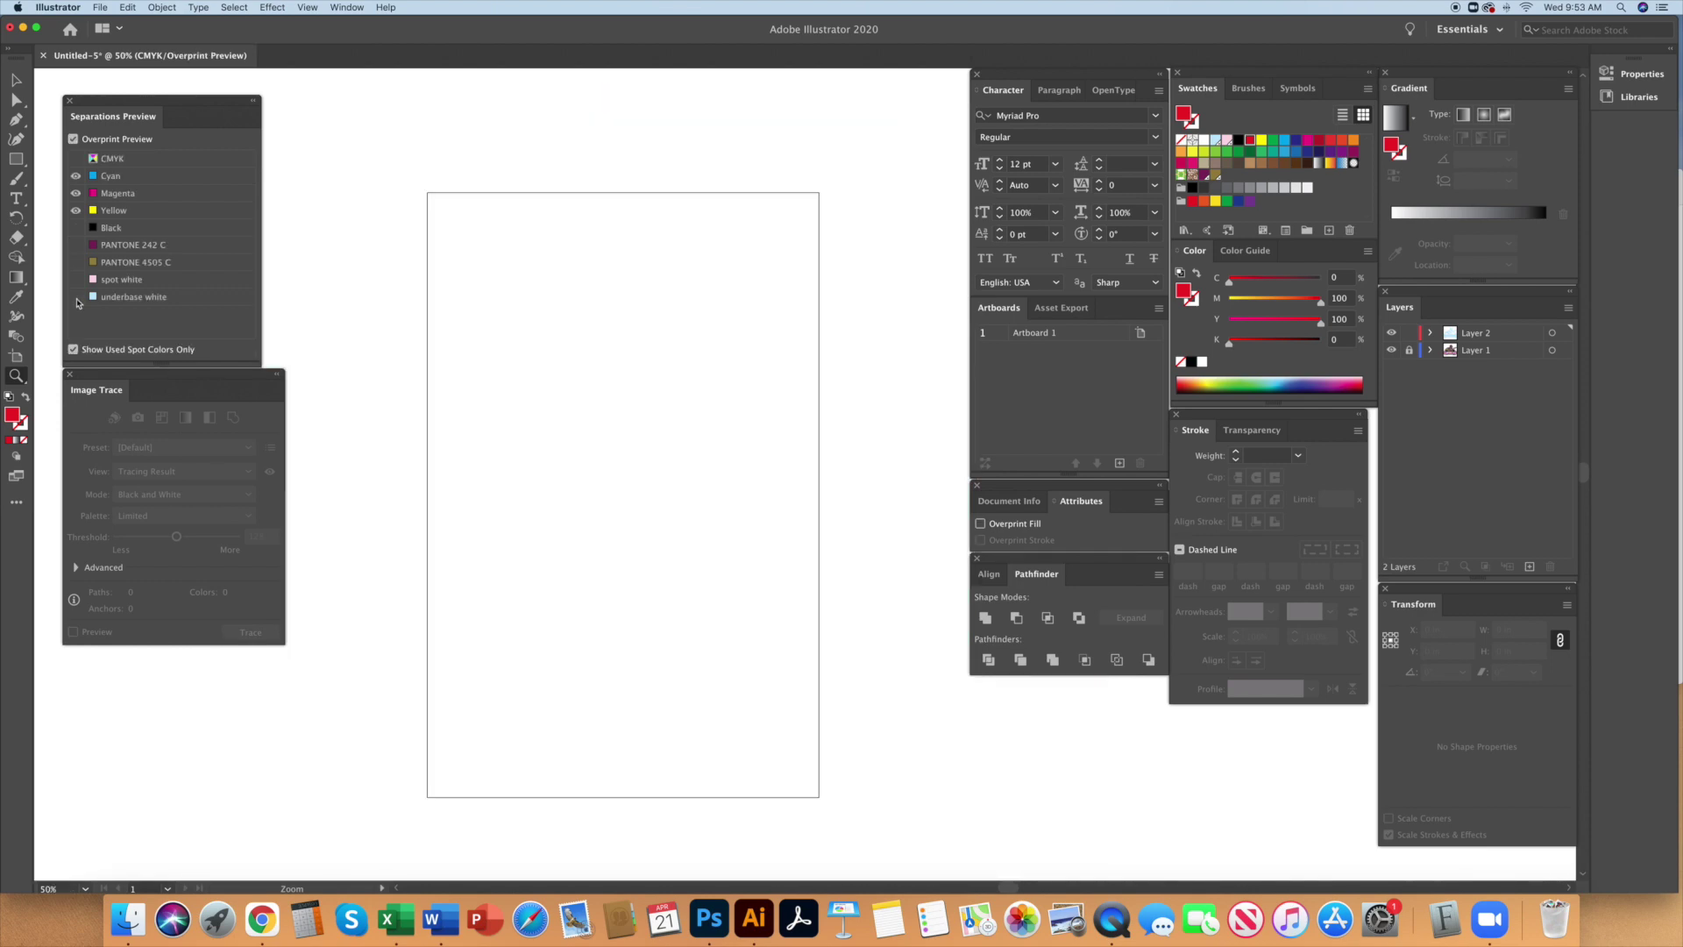
# Toggle the underbase white, PANTONE 4505 C and spot white plates in Separations Preview
pyautogui.click(77, 298)
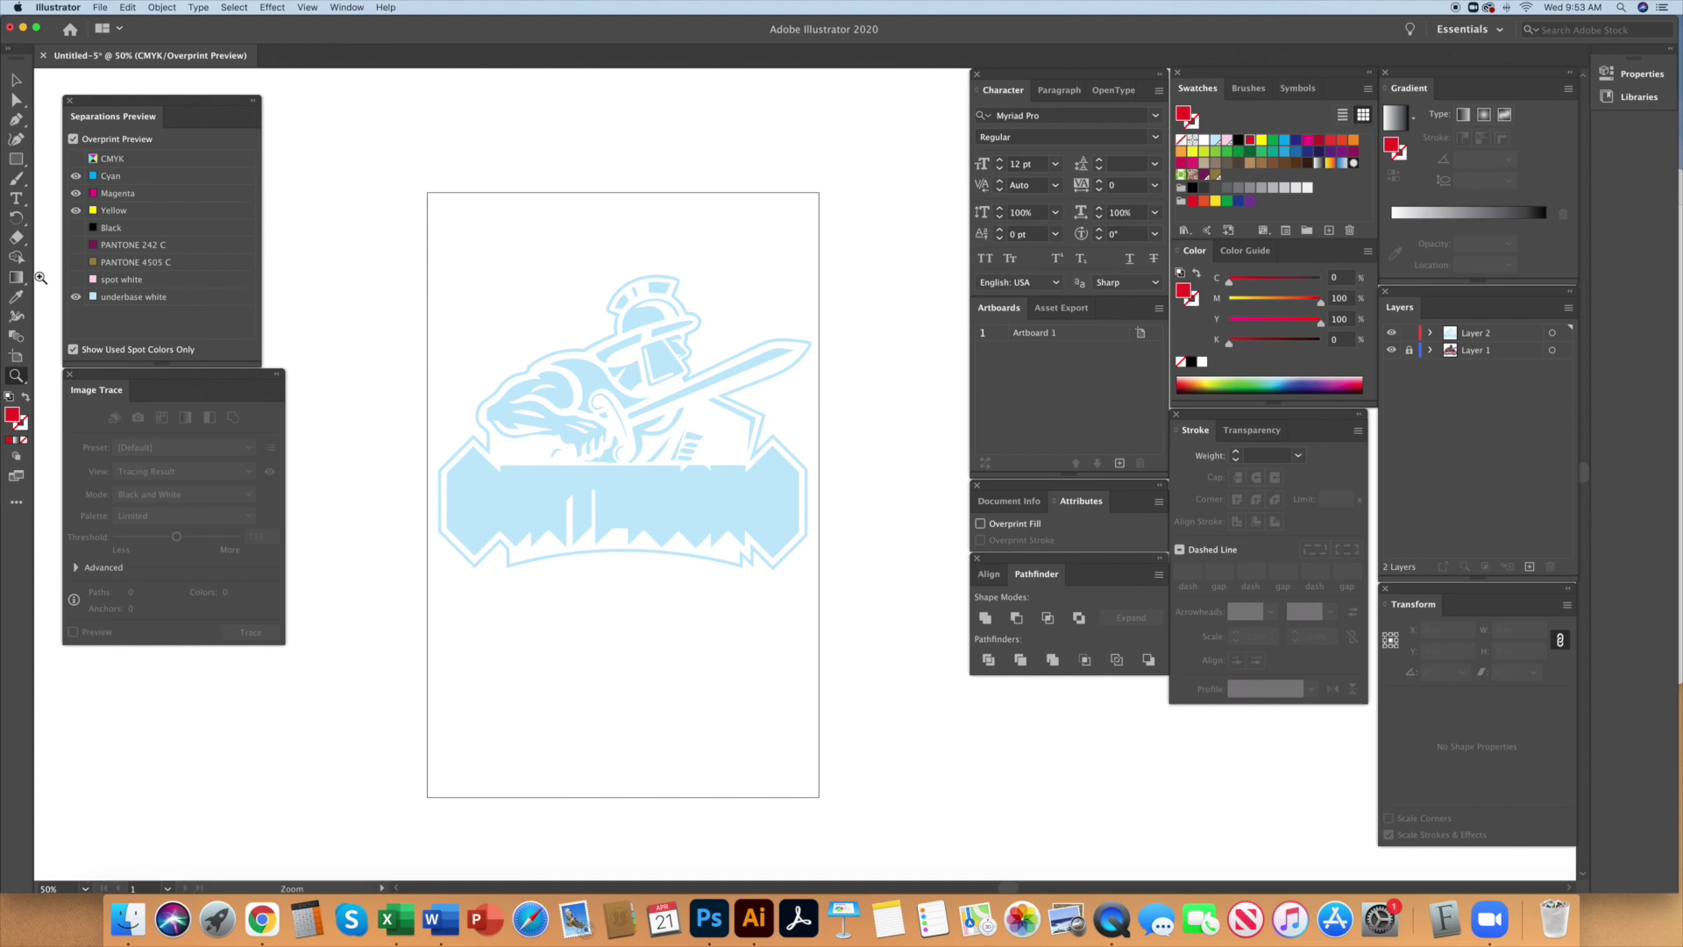
pyautogui.click(76, 262)
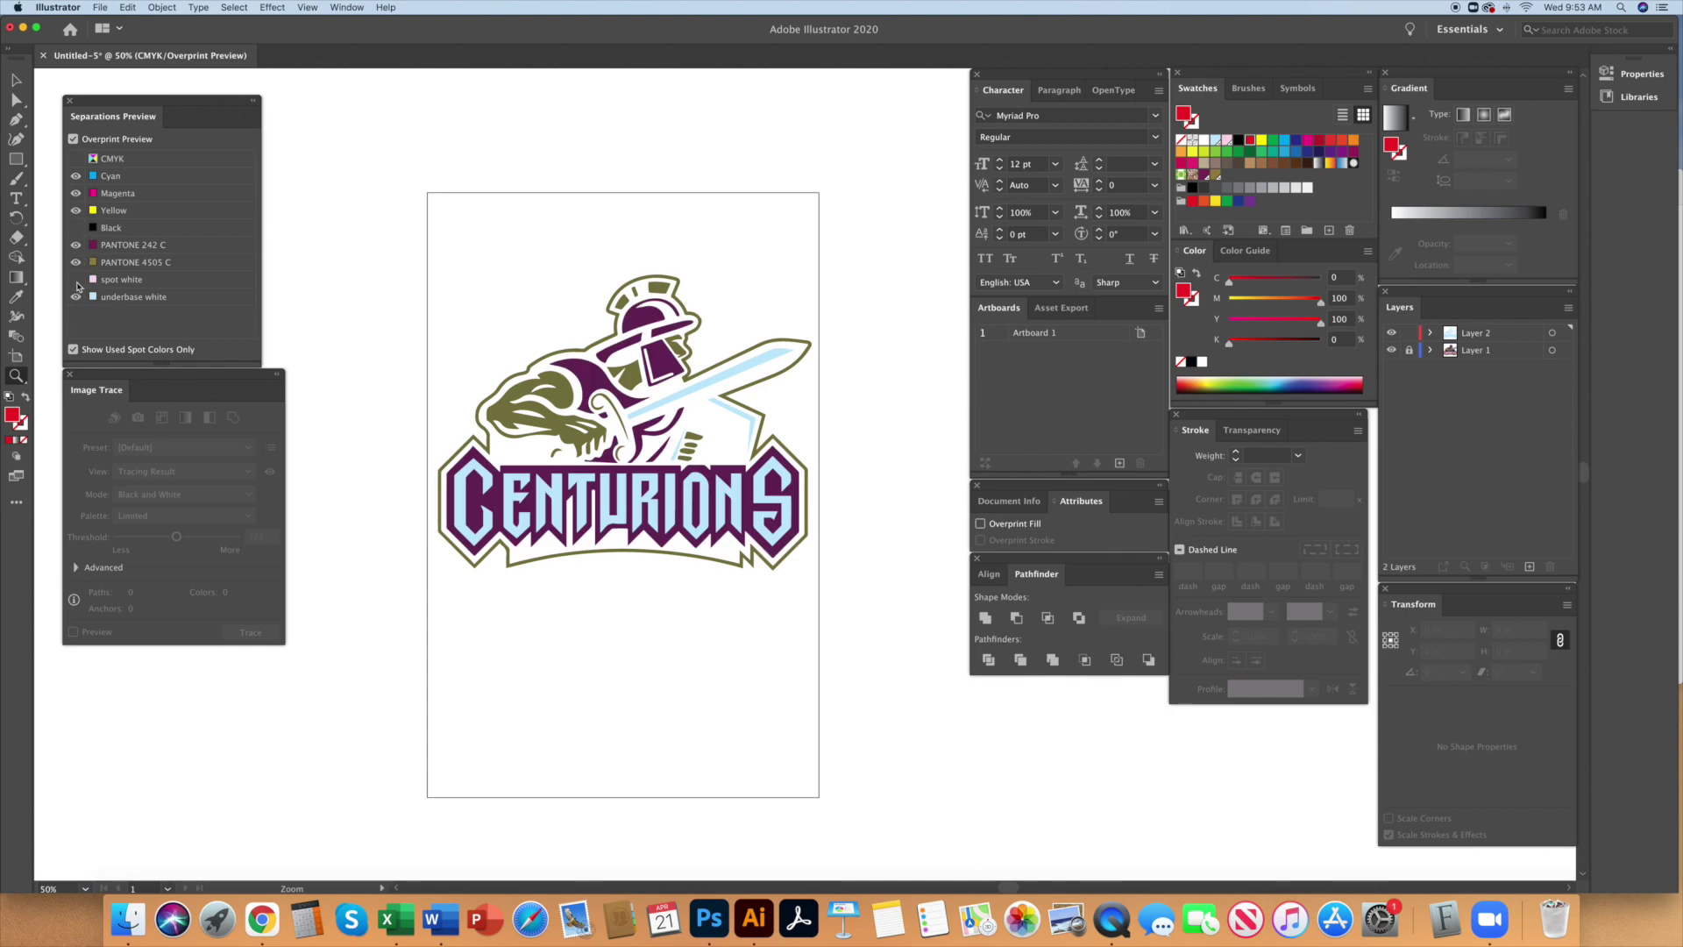
pyautogui.click(76, 281)
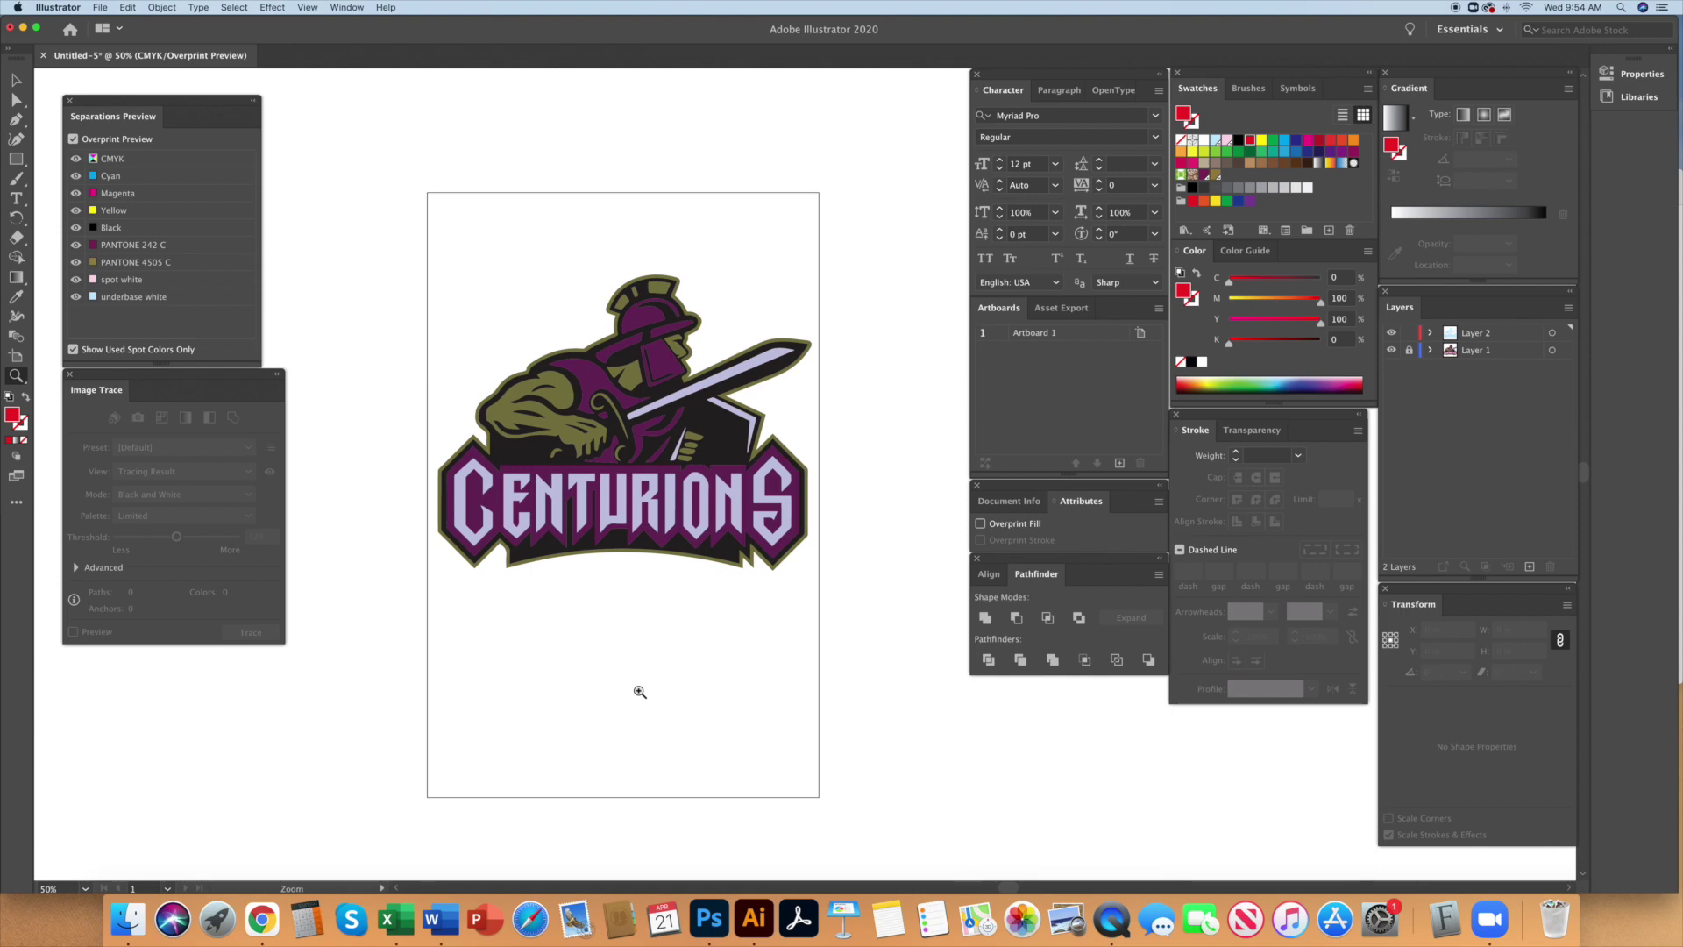
# Make spot white display as white, then paste the whole logo into Photoshop's T-shirt document
pyautogui.doubleClick(121, 279)
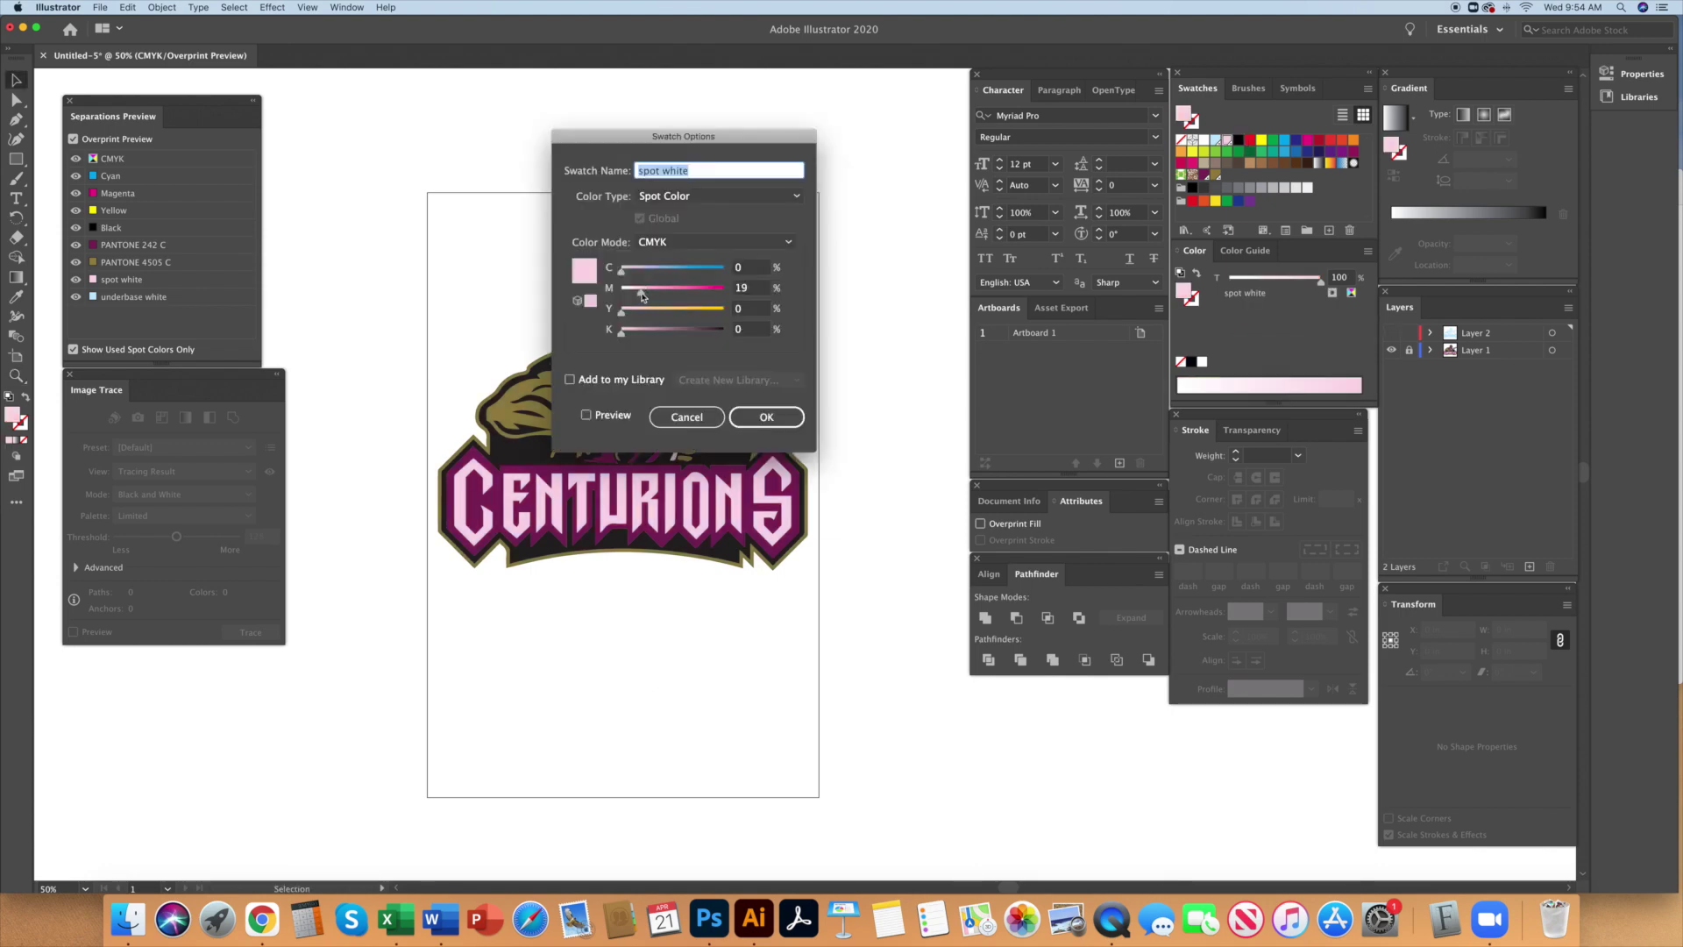
pyautogui.click(744, 417)
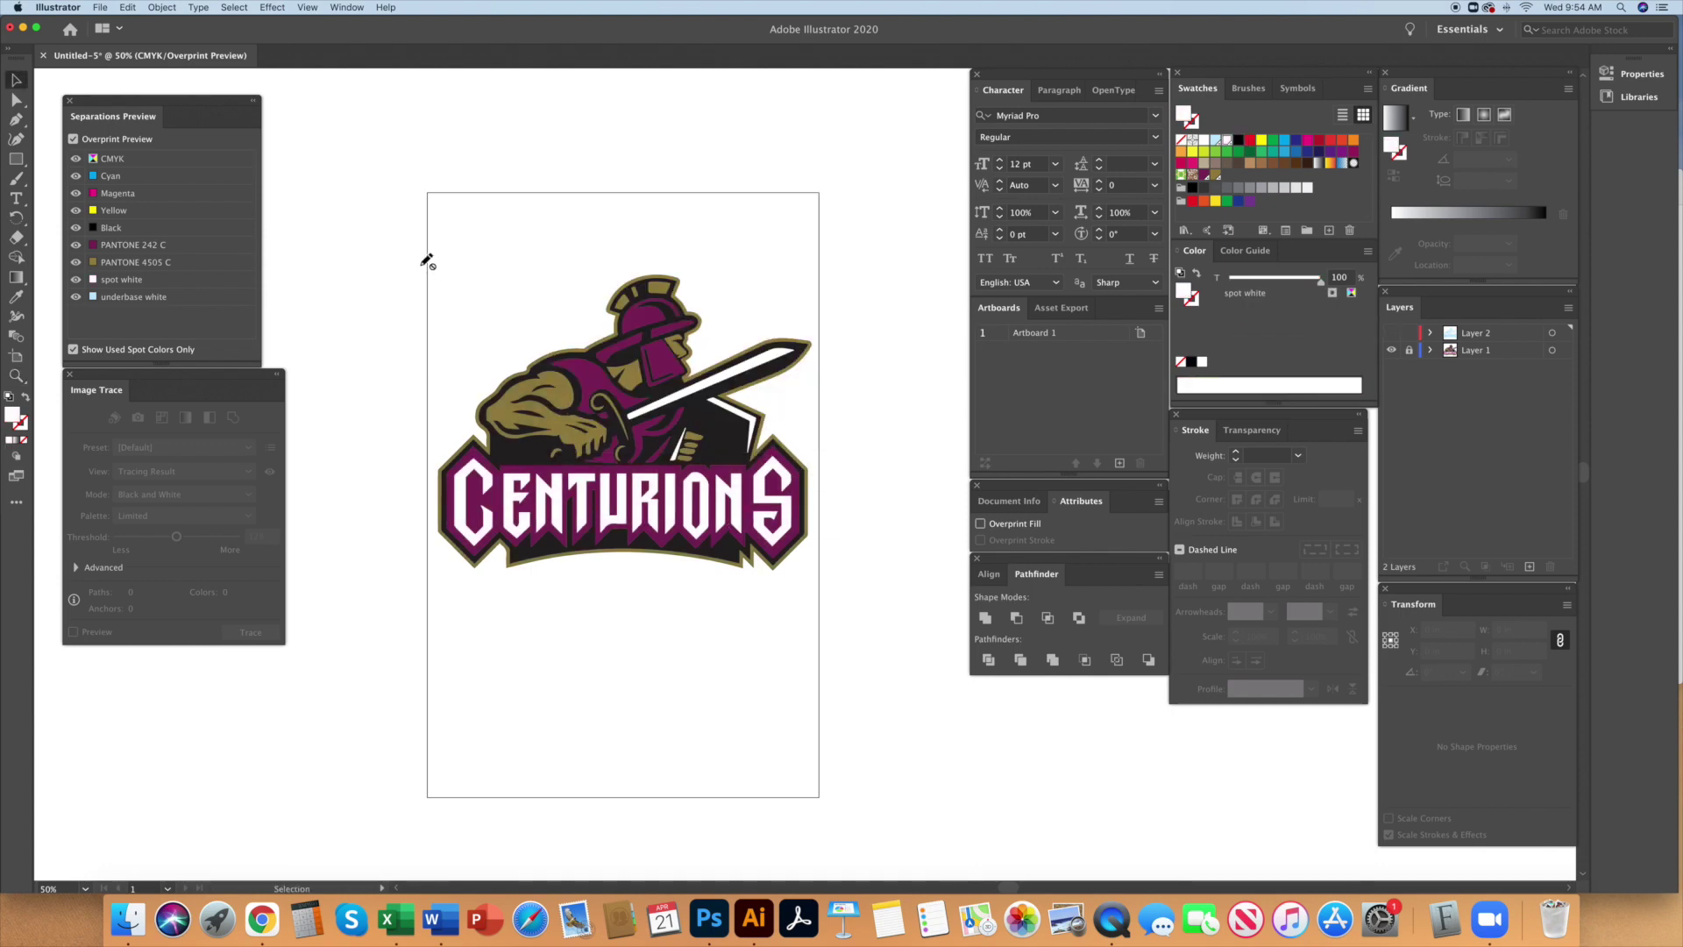
pyautogui.moveTo(371, 232); pyautogui.dragTo(817, 634)
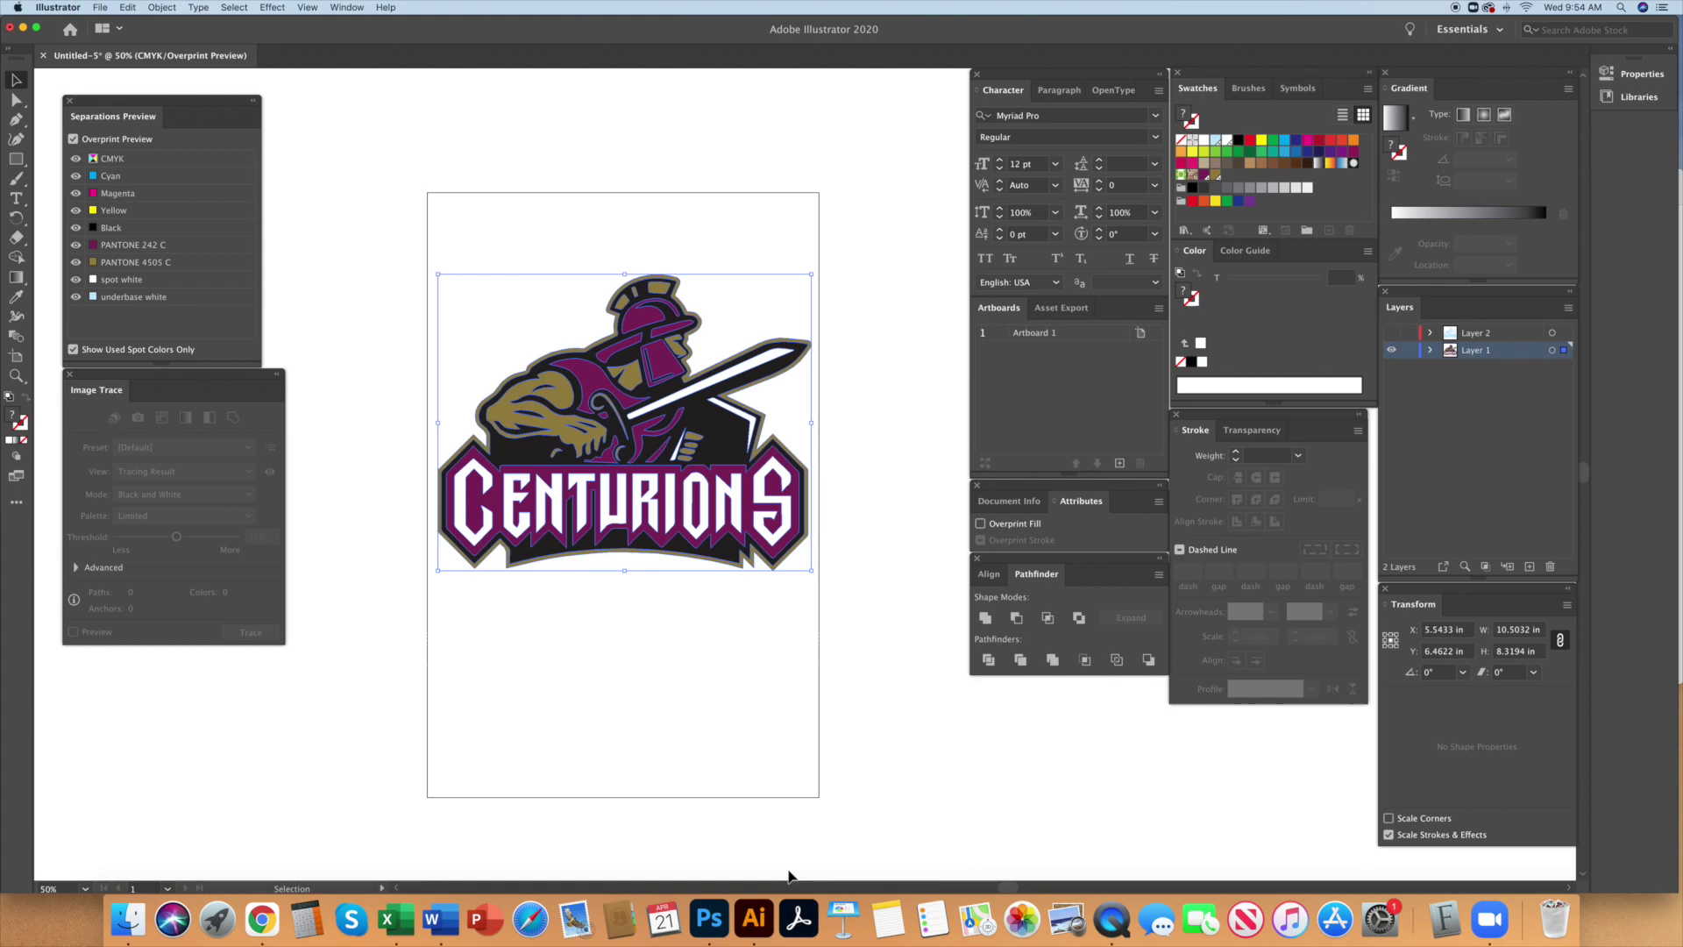
pyautogui.click(709, 919)
pyautogui.press('super+v')
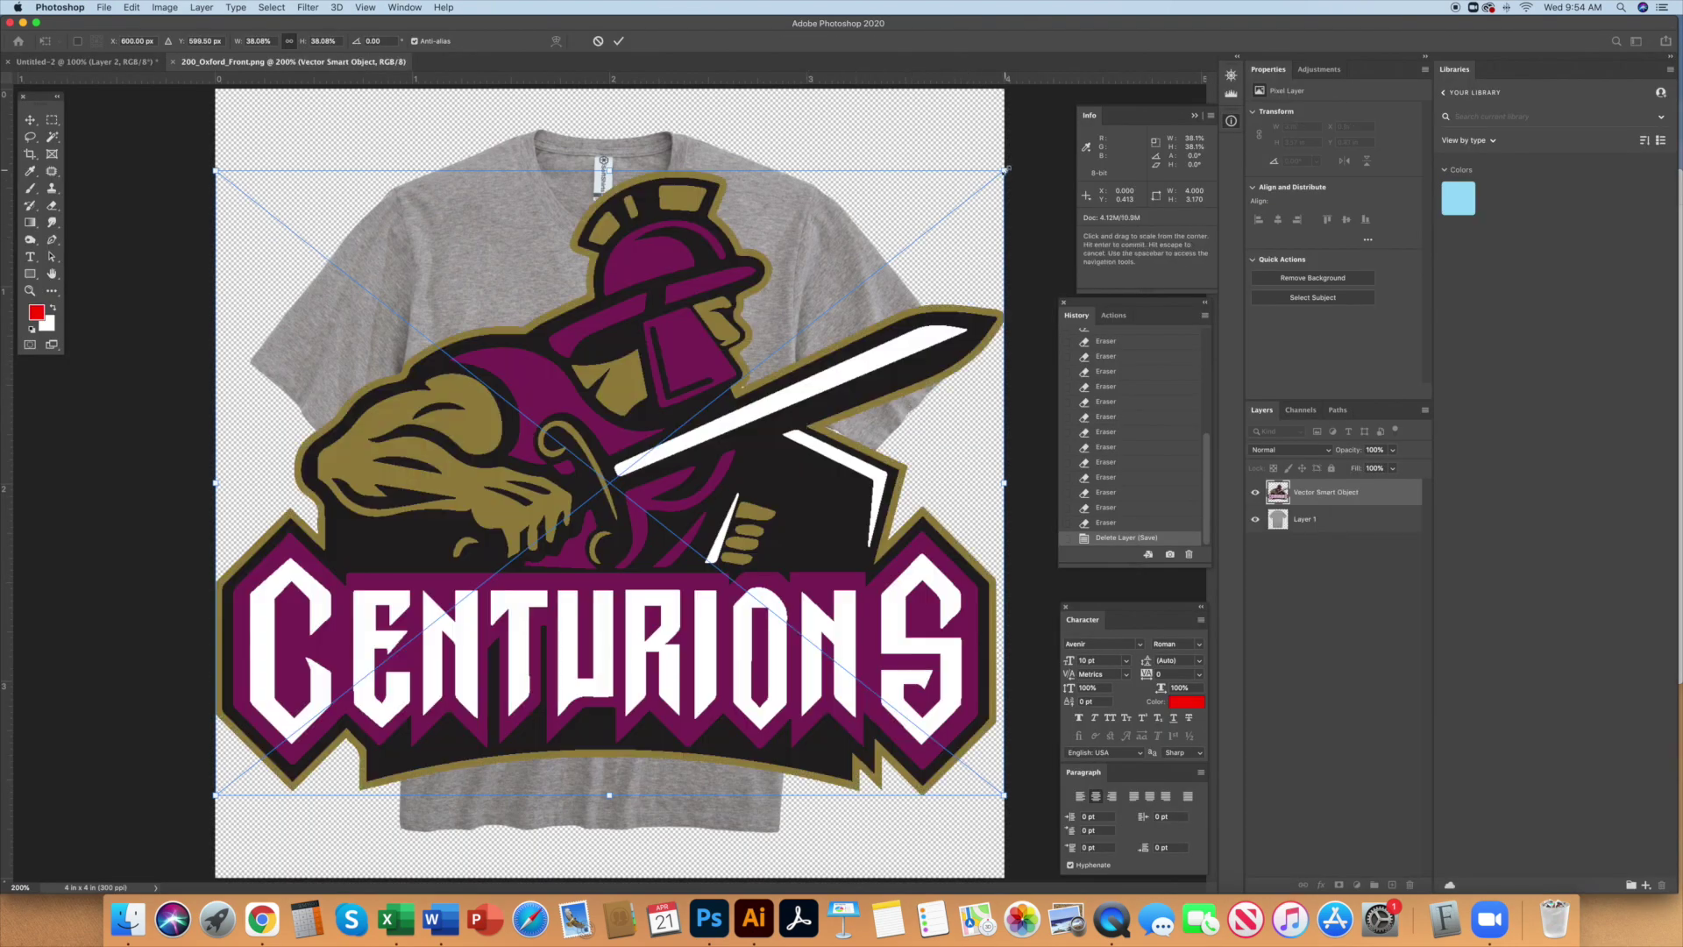
# Scale the pasted logo to about 11.6% and centre it on the T-shirt's chest
pyautogui.moveTo(1003, 170); pyautogui.dragTo(635, 434)
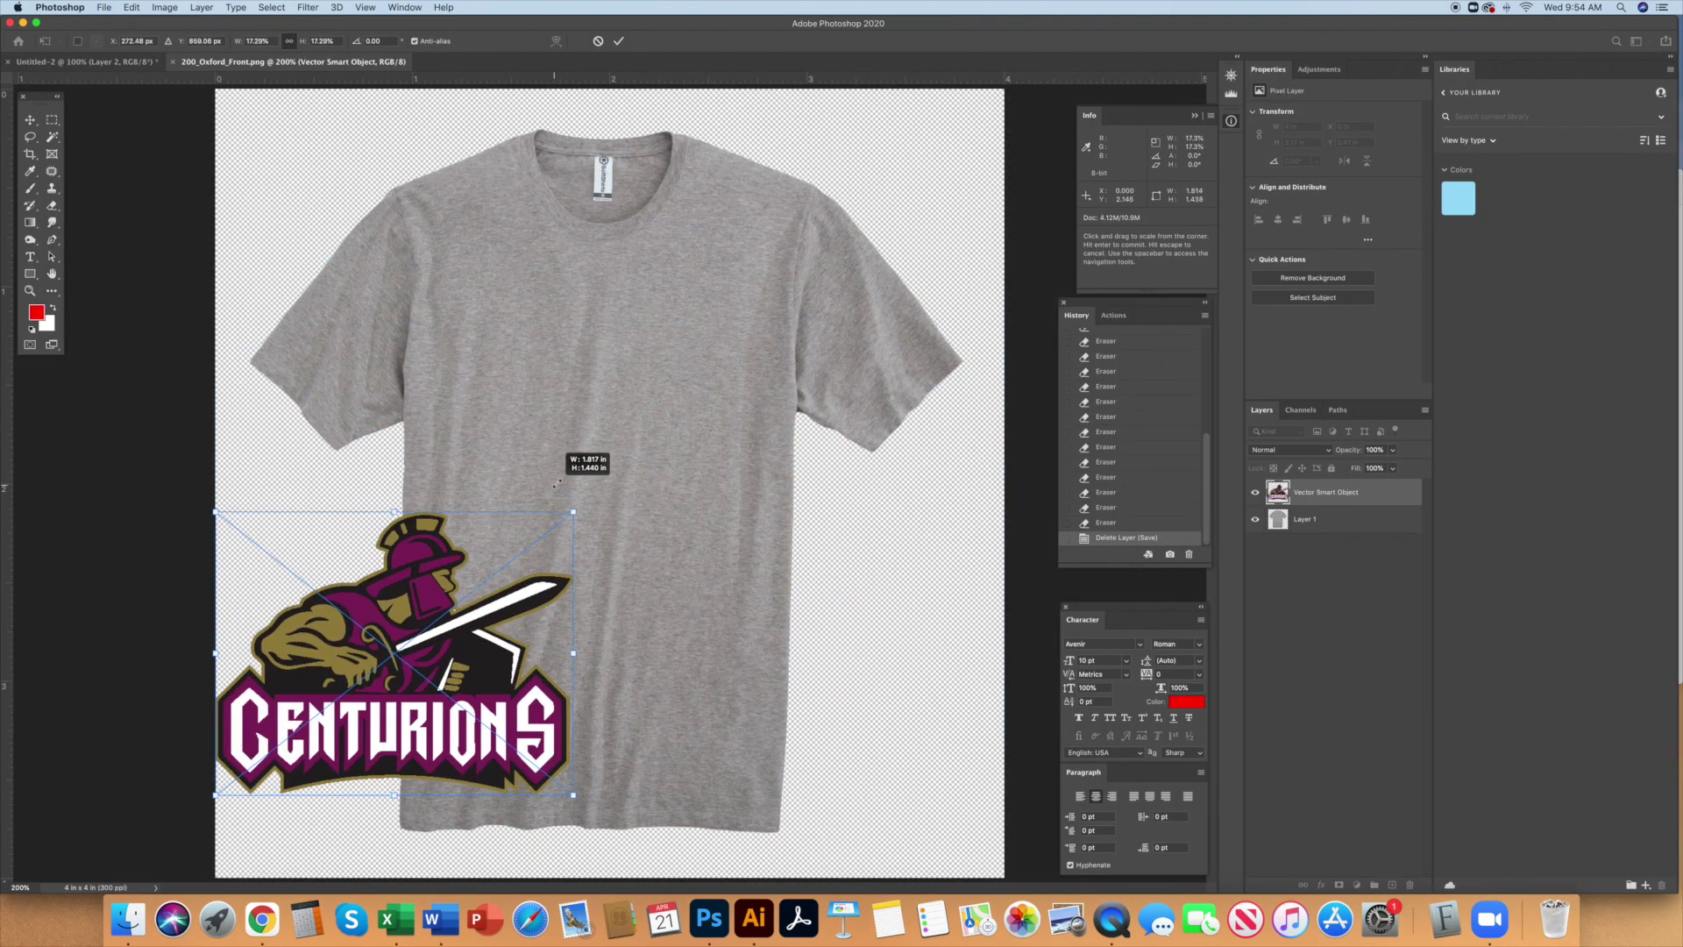
pyautogui.moveTo(482, 670); pyautogui.dragTo(690, 404)
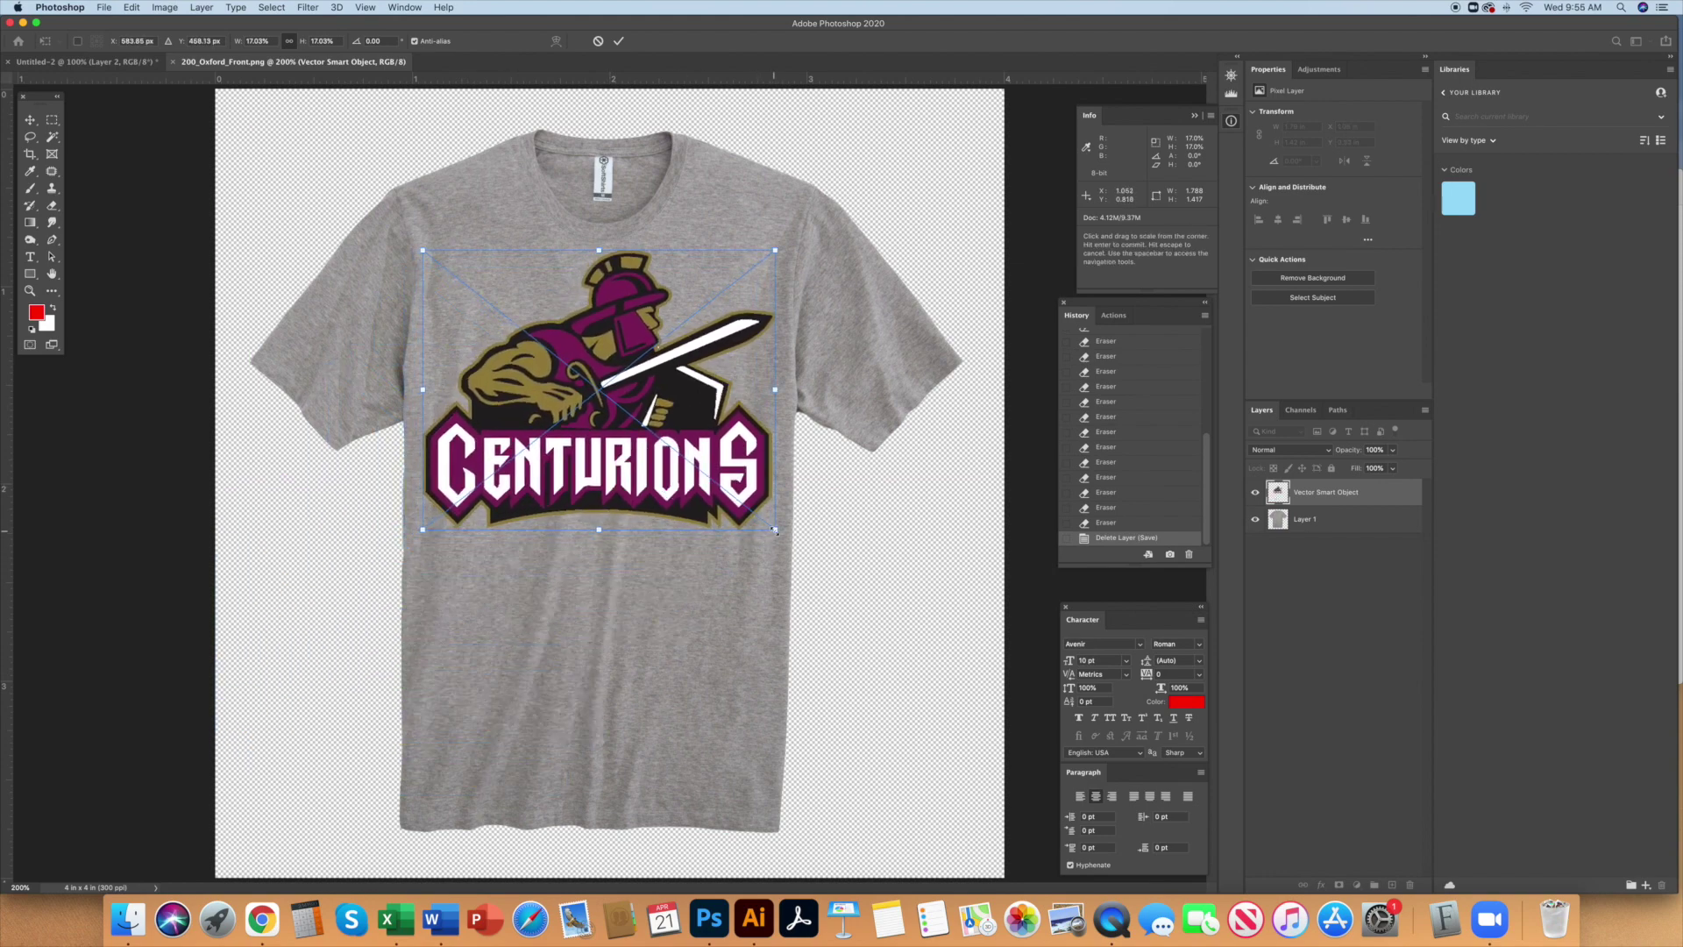
pyautogui.moveTo(775, 529); pyautogui.dragTo(722, 488)
pyautogui.moveTo(549, 456); pyautogui.dragTo(572, 474)
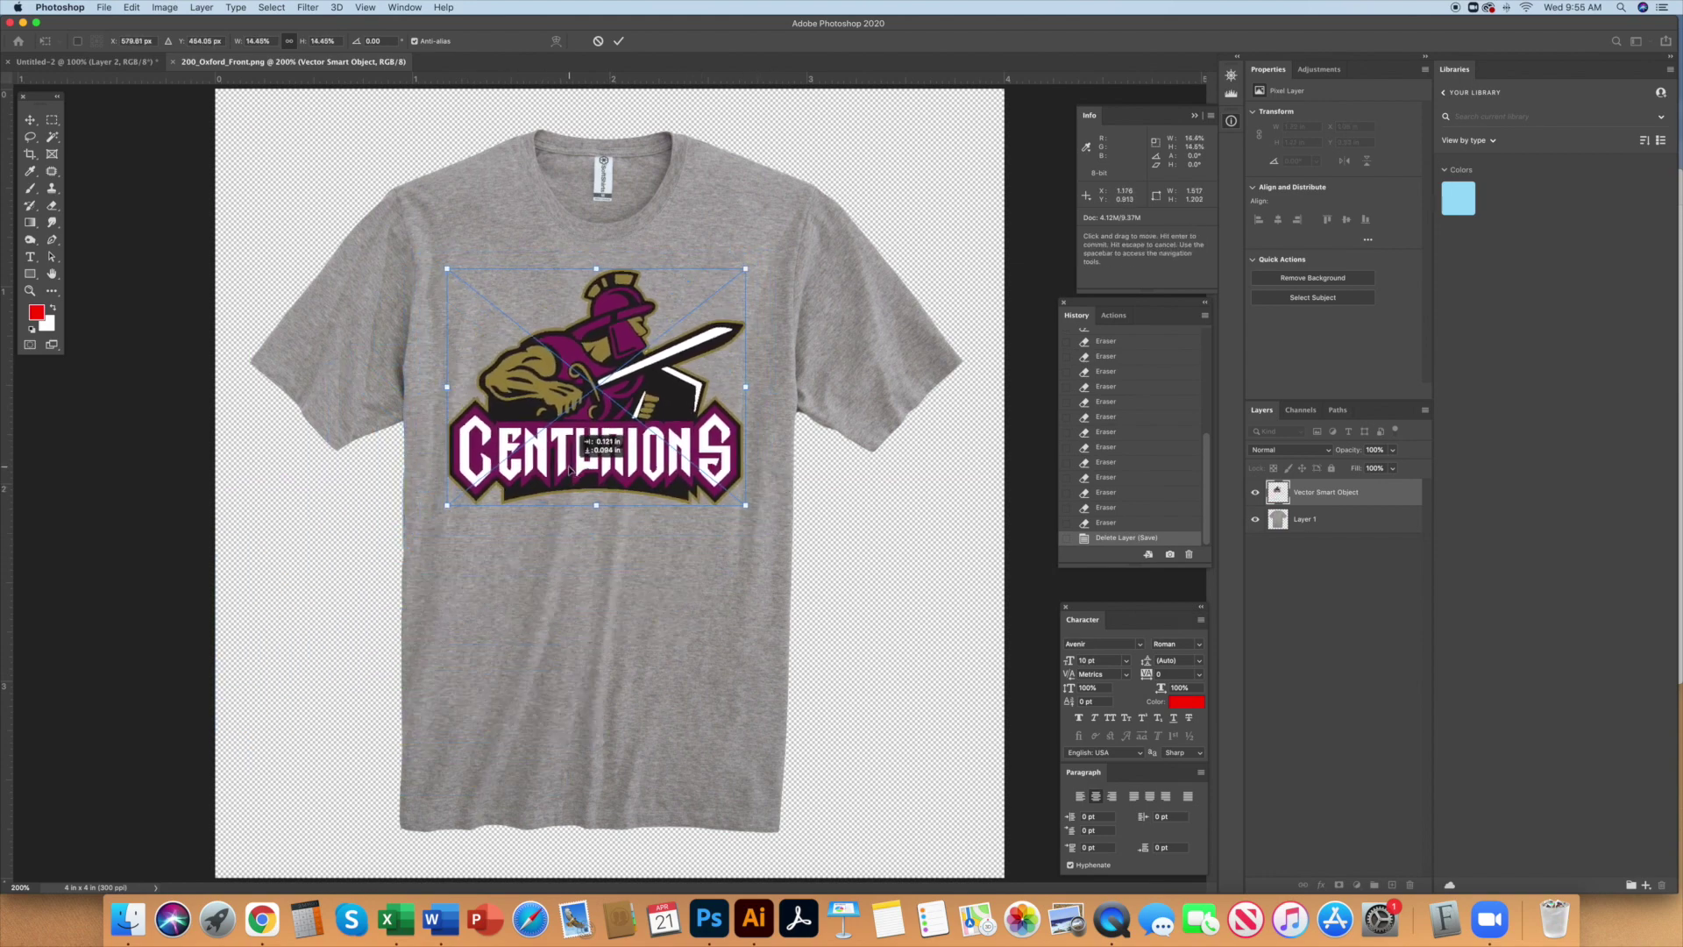
pyautogui.moveTo(741, 502); pyautogui.dragTo(682, 467)
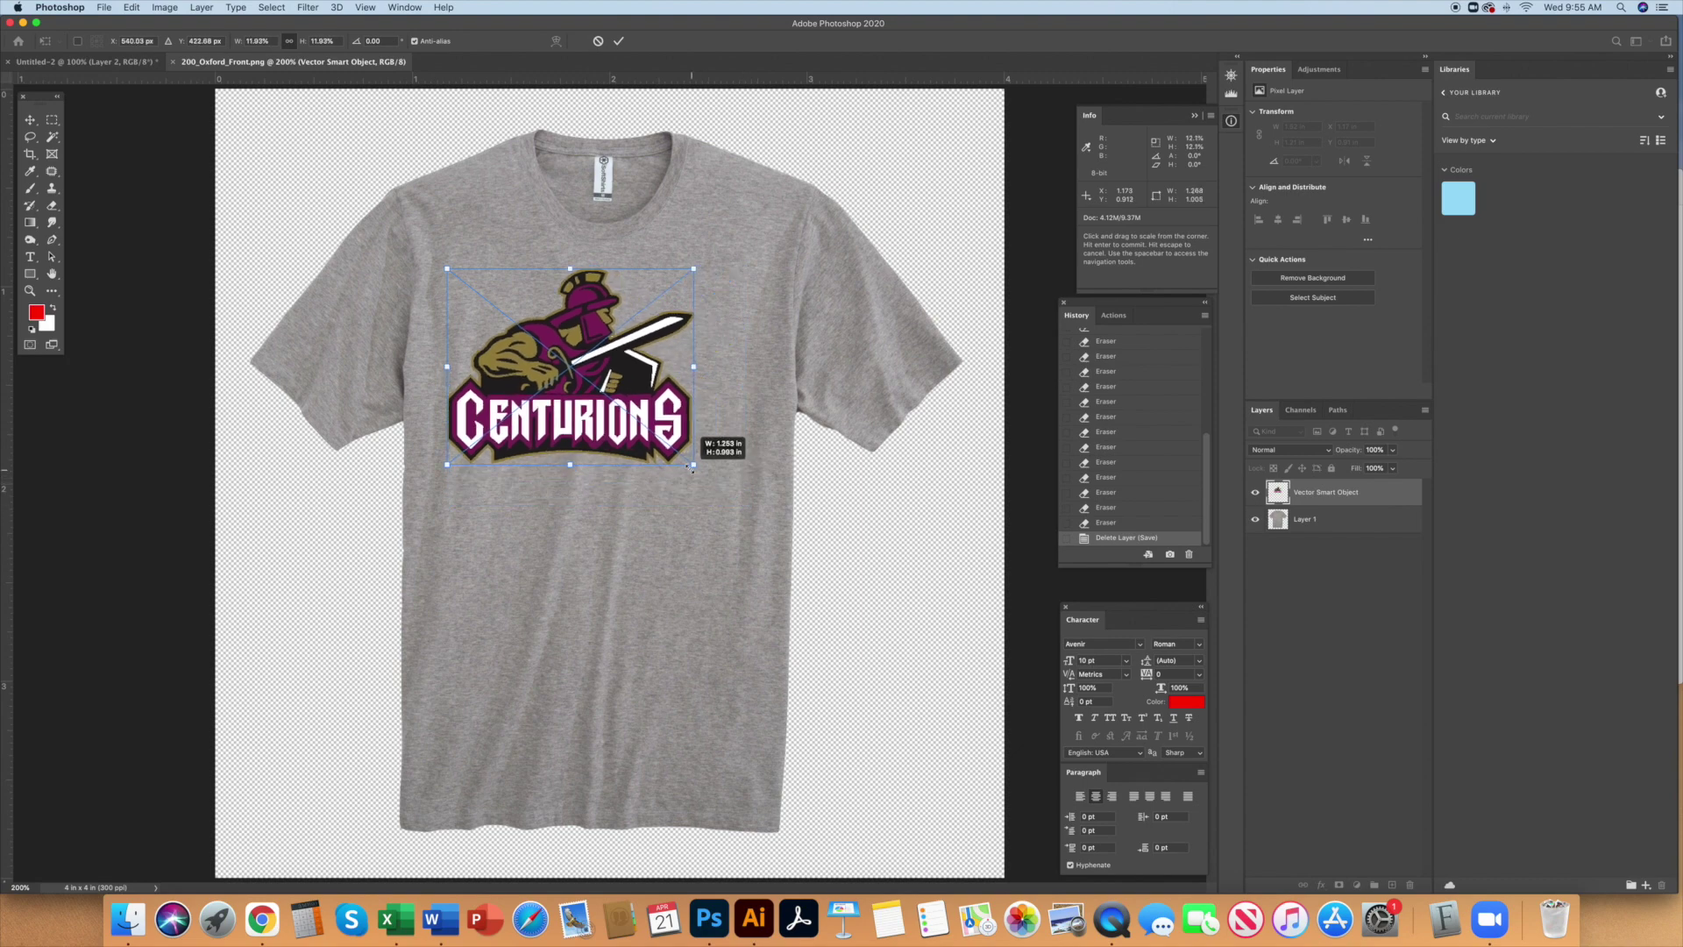
pyautogui.moveTo(587, 424); pyautogui.dragTo(608, 430)
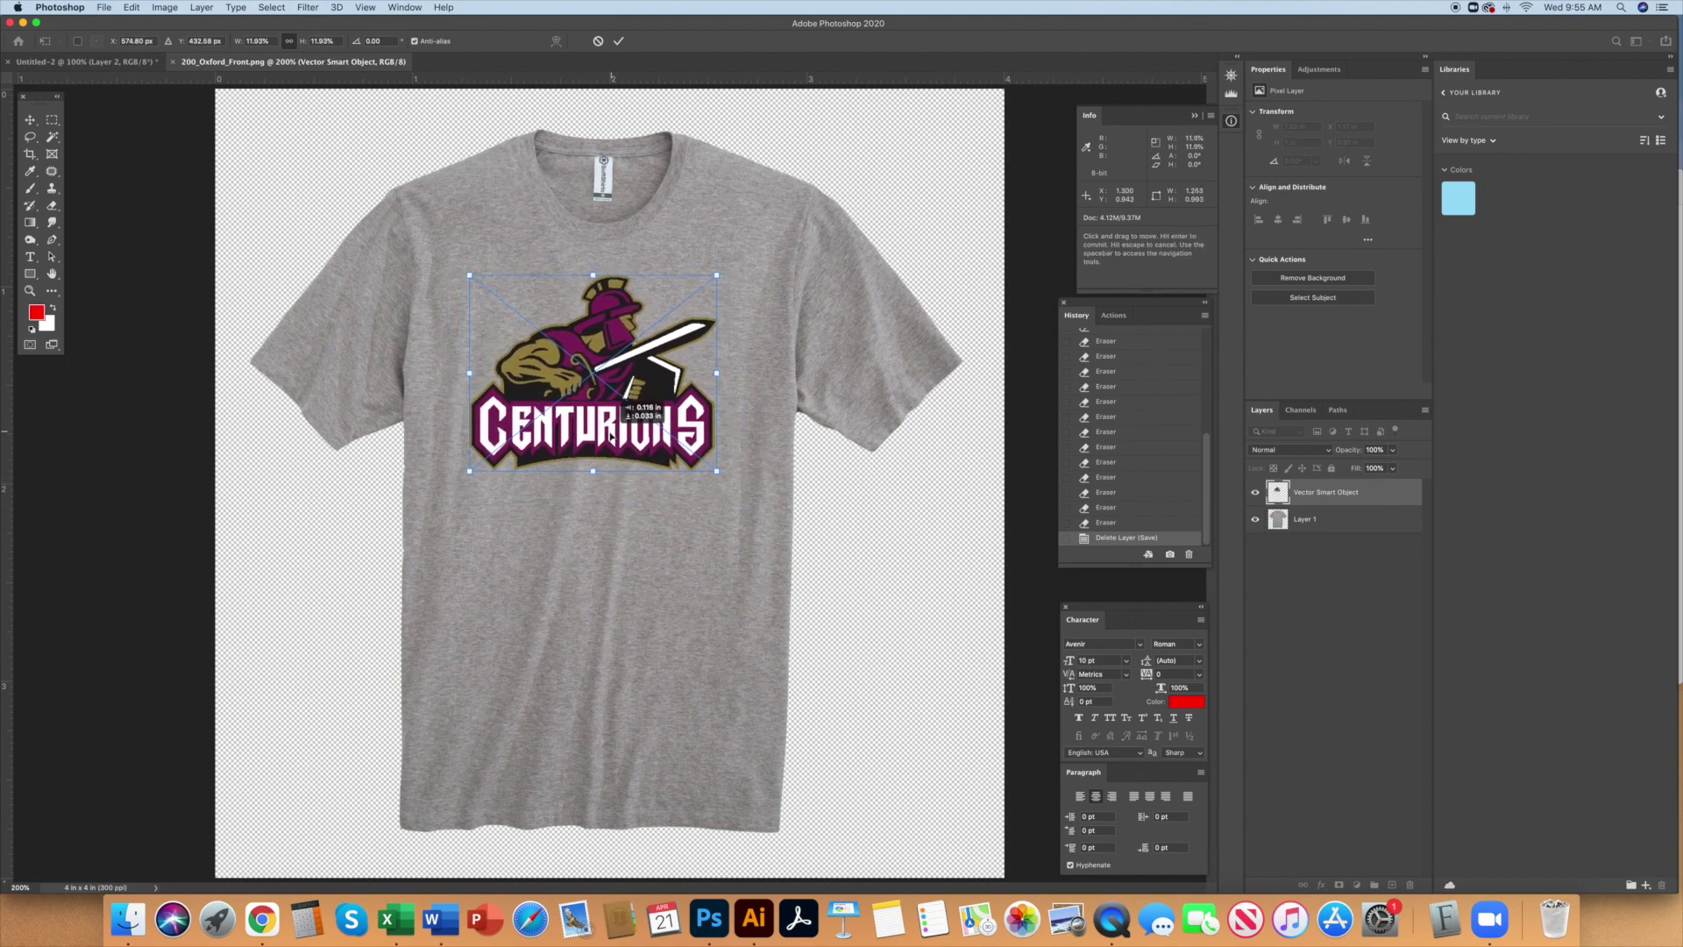